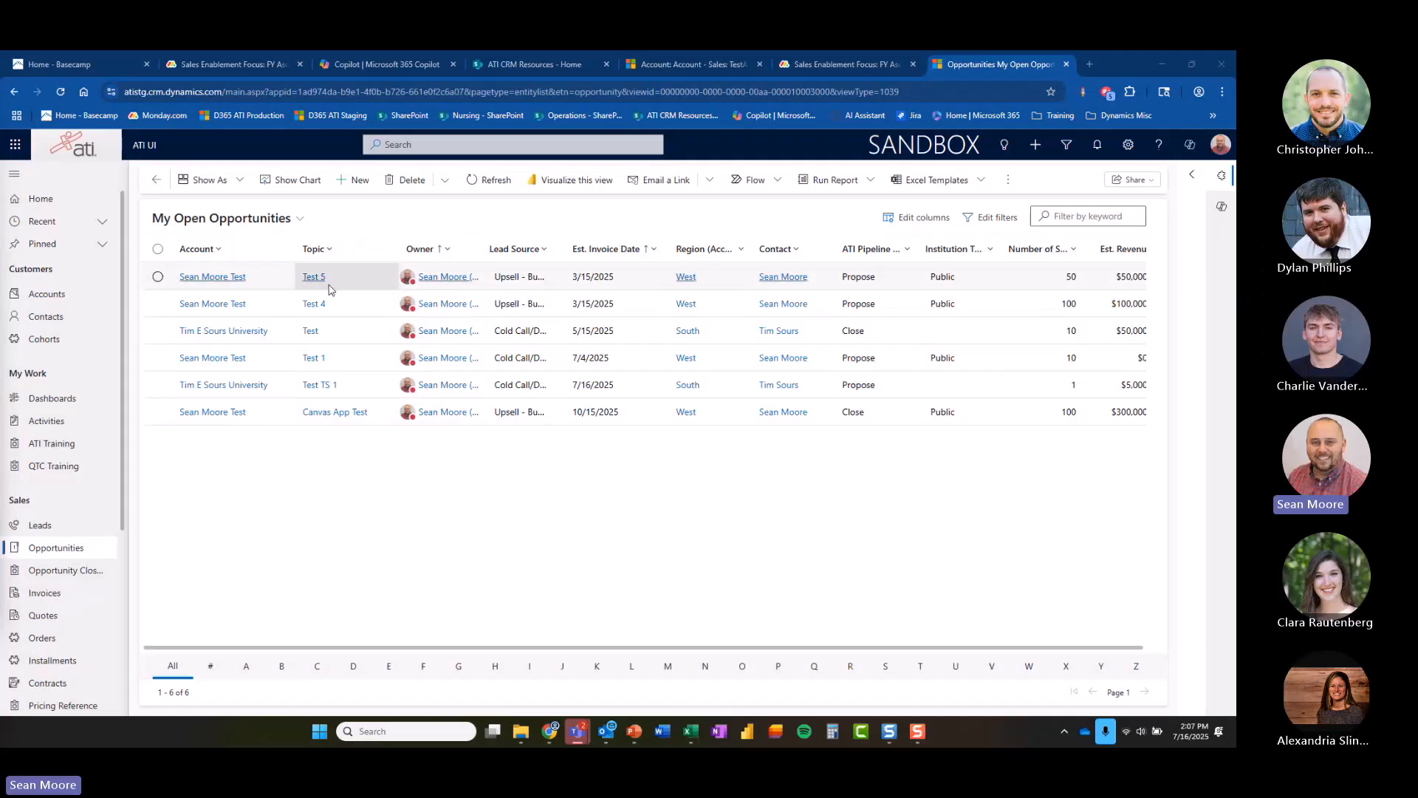
Open the Test 5 opportunity record from My Open Opportunities.
click(314, 278)
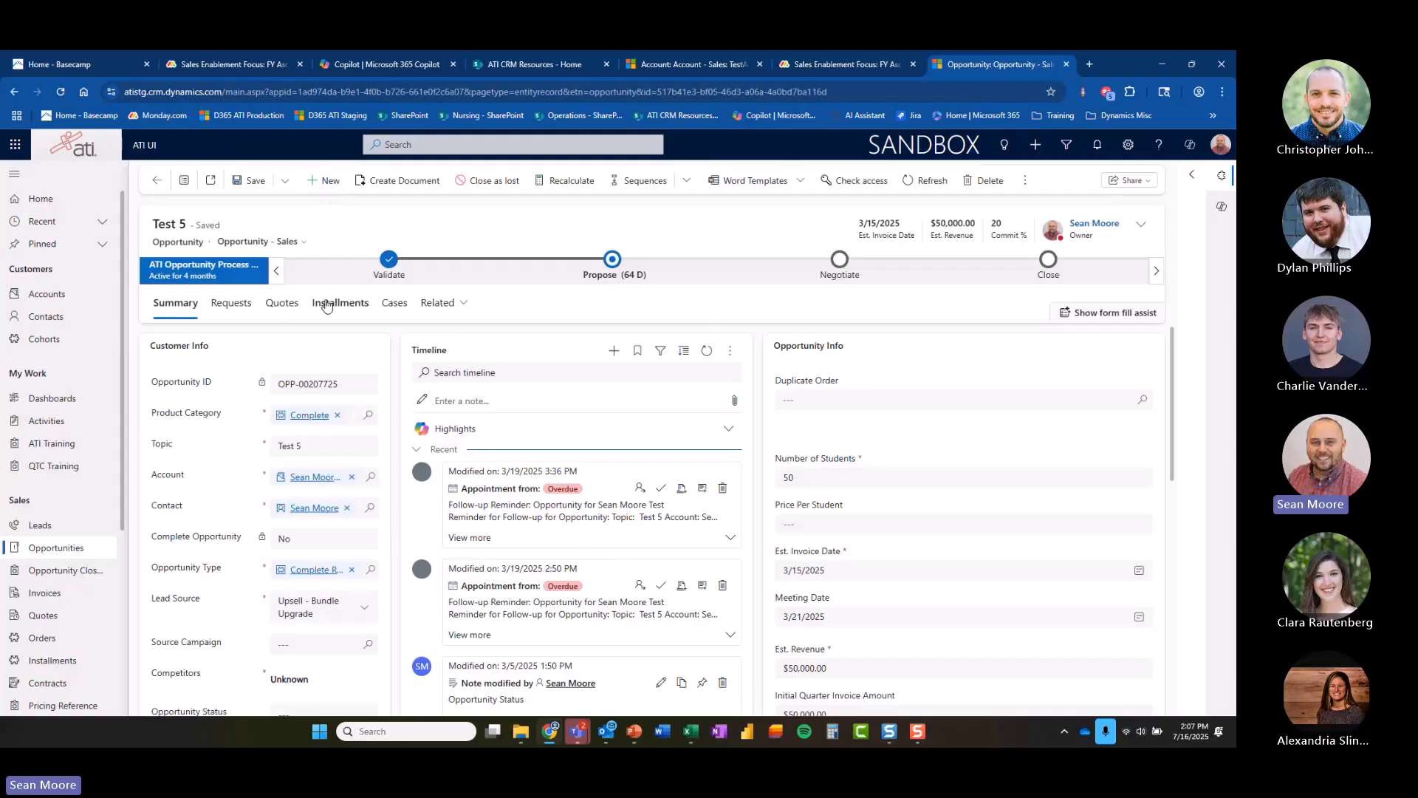
click(1034, 144)
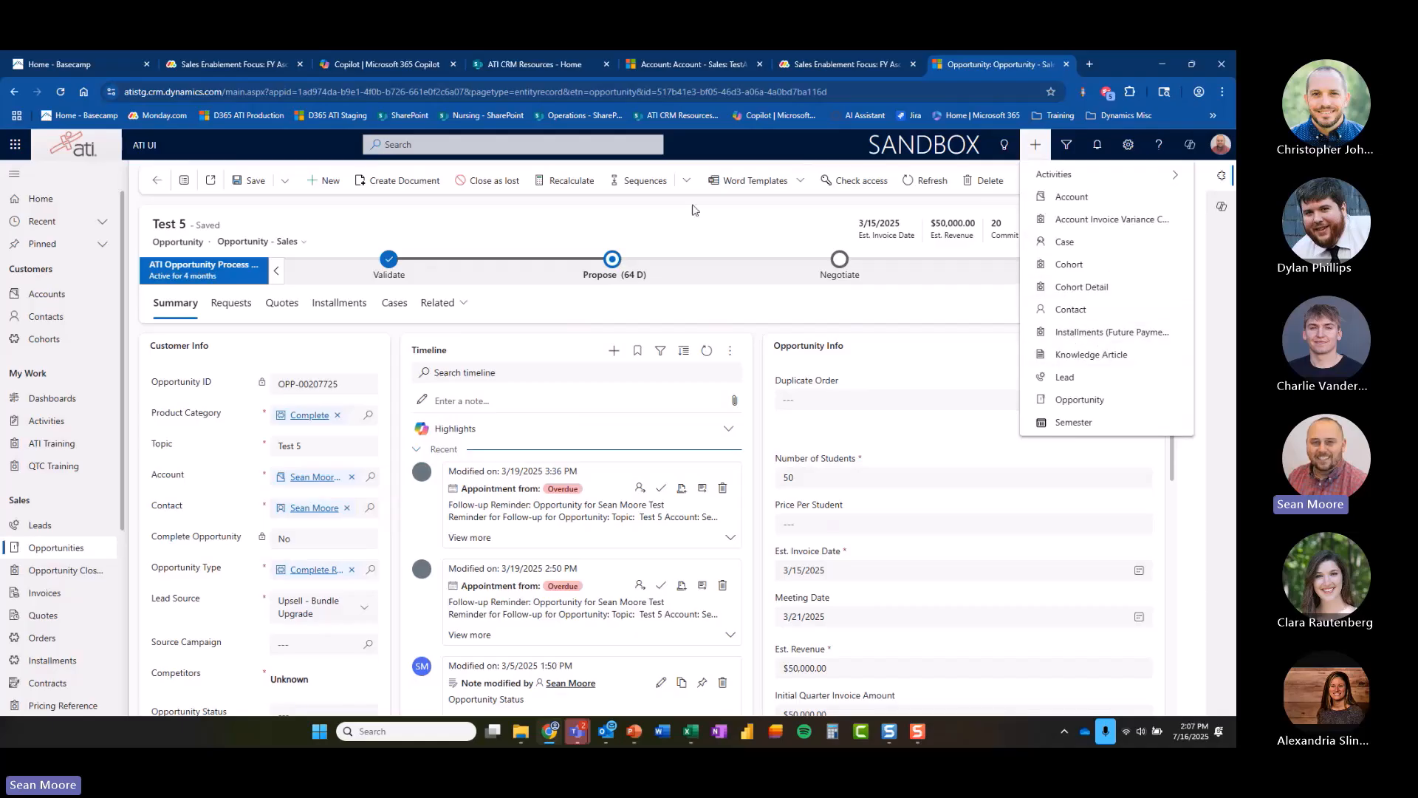
click(697, 229)
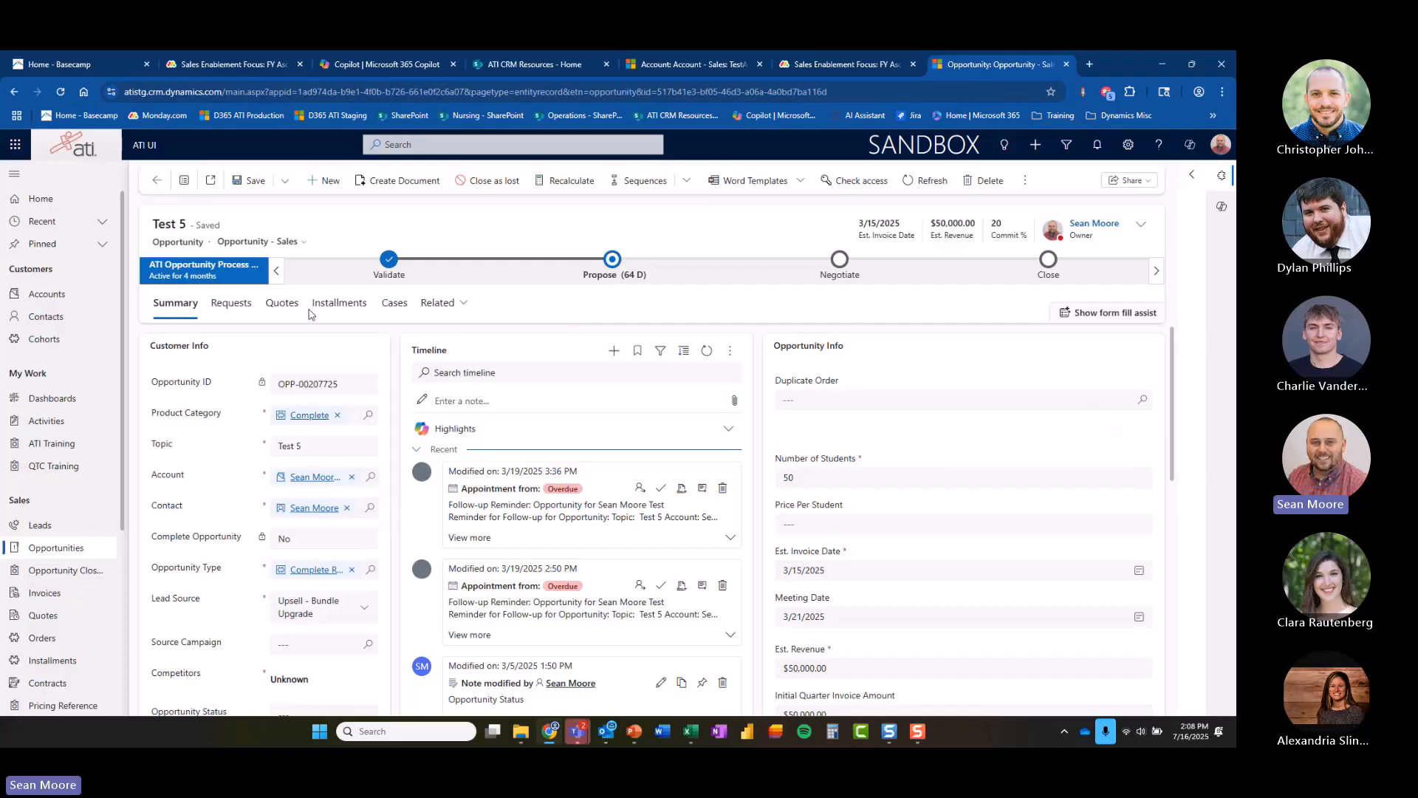
Create a new quote from the opportunity's Quotes section.
click(283, 307)
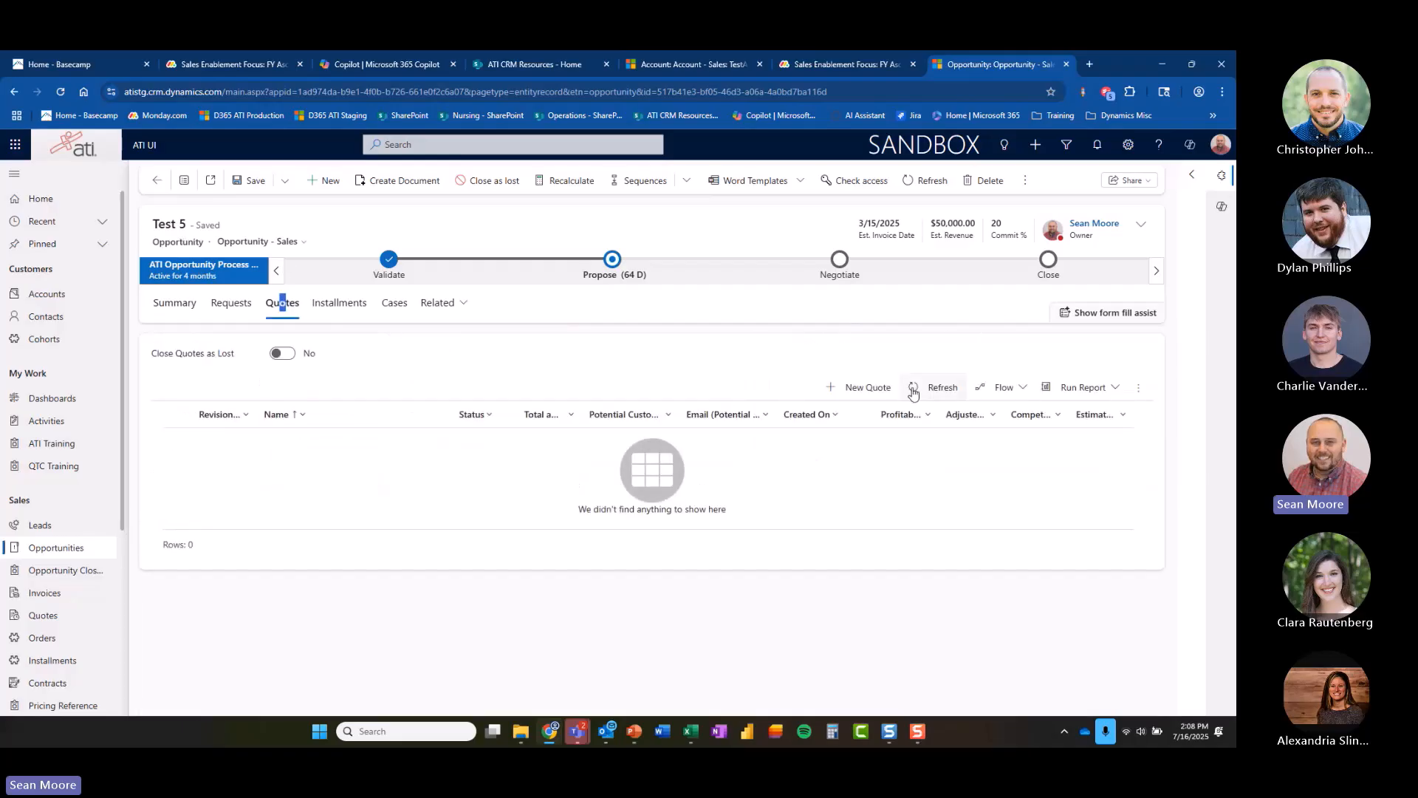
click(854, 389)
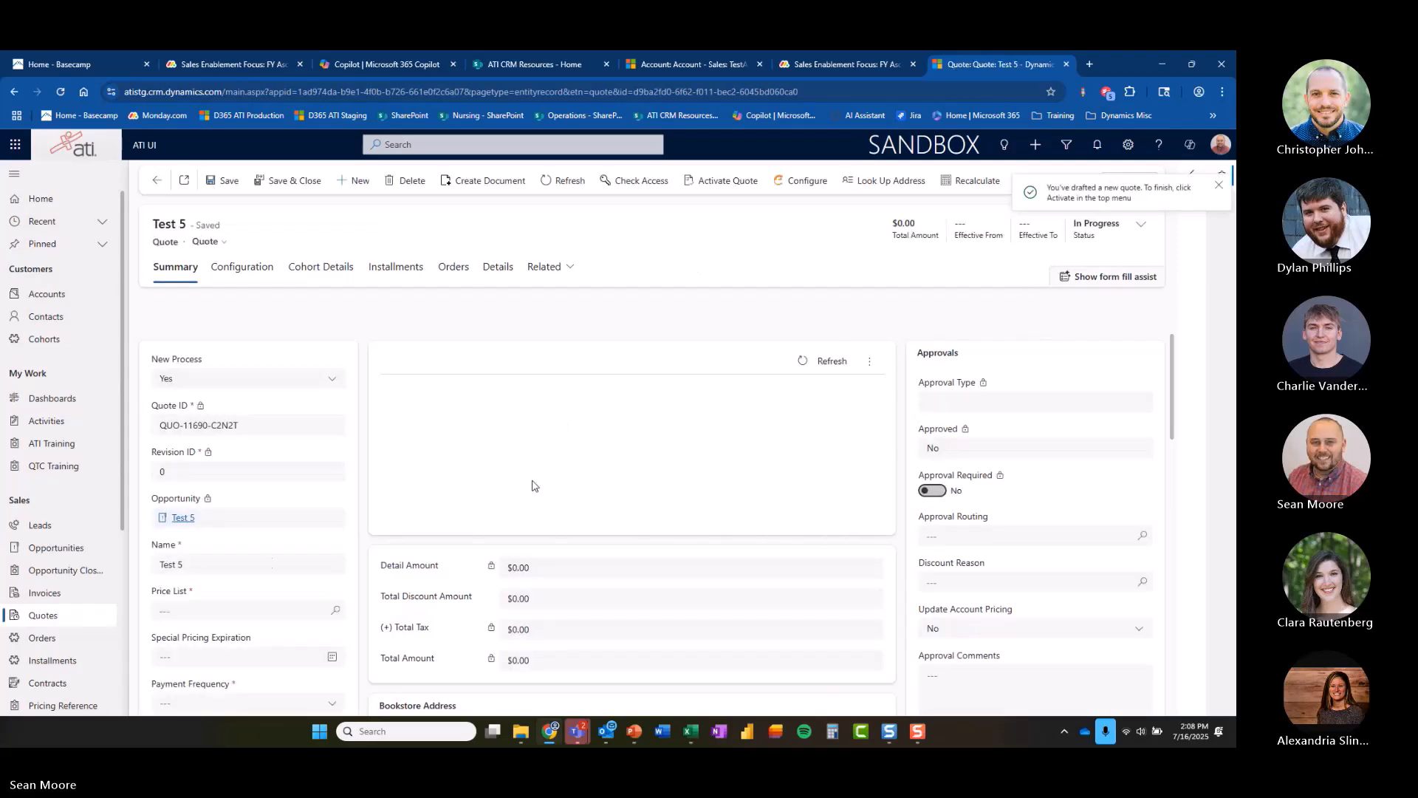
Set the quote's price list to 2025 Price List.
click(284, 610)
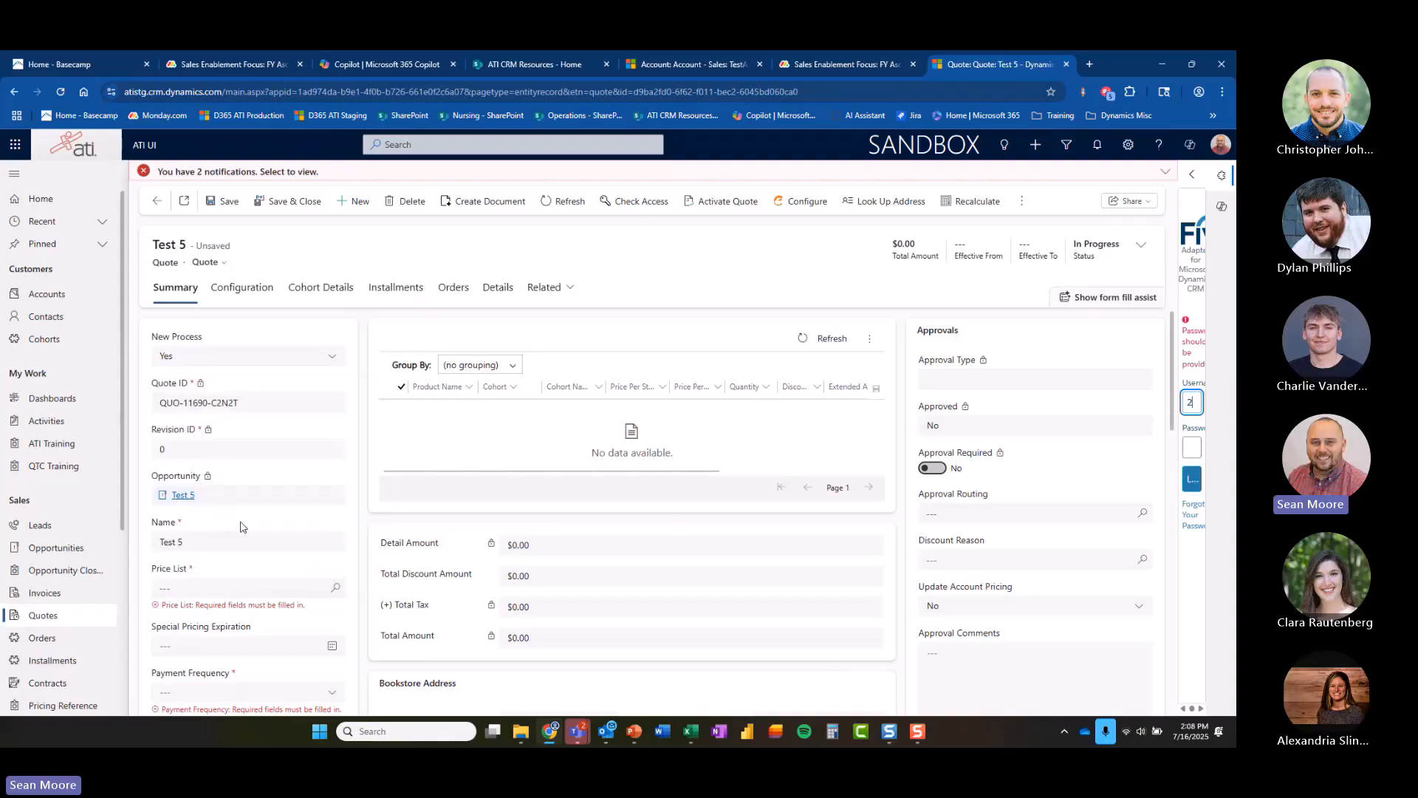
click(334, 588)
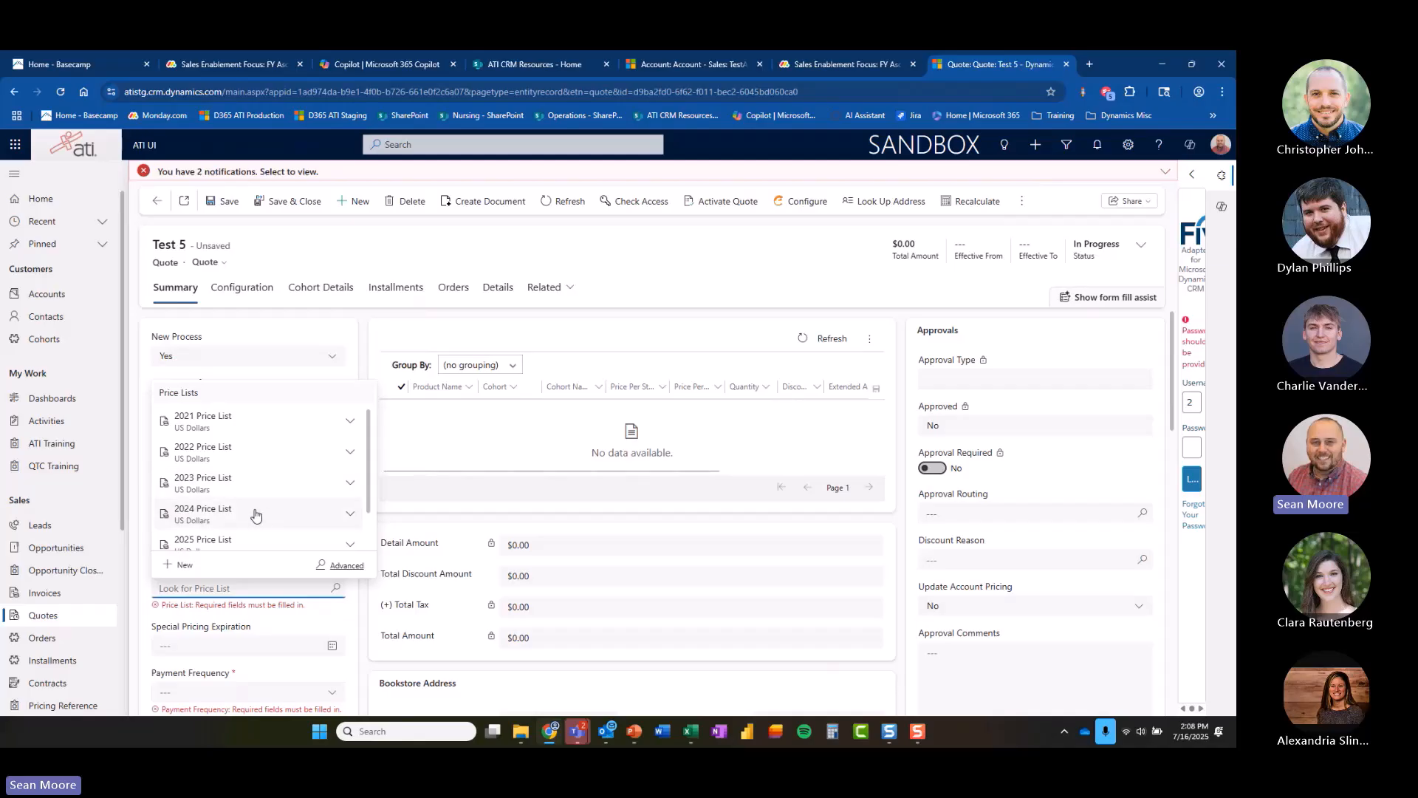
scroll(250, 543, down, 1)
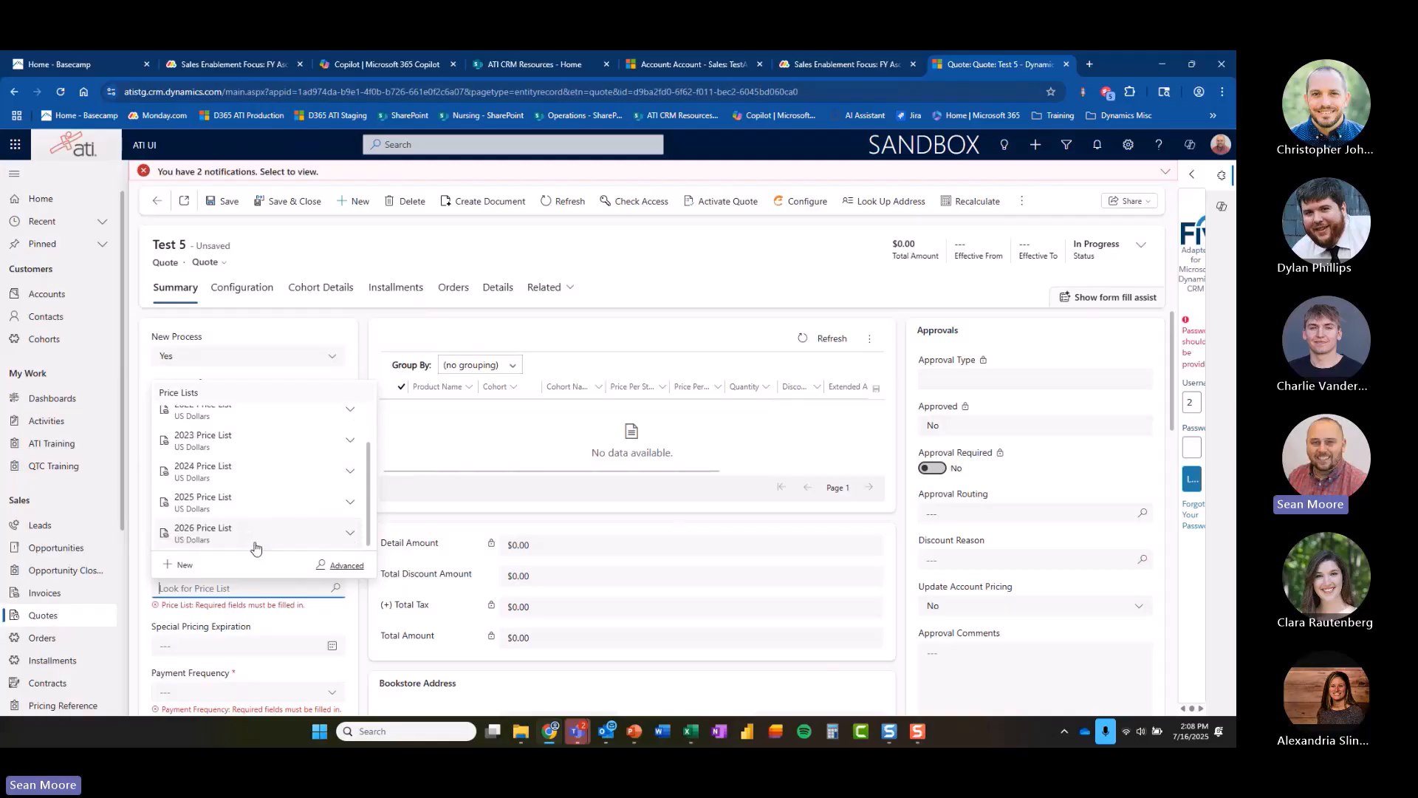
click(267, 505)
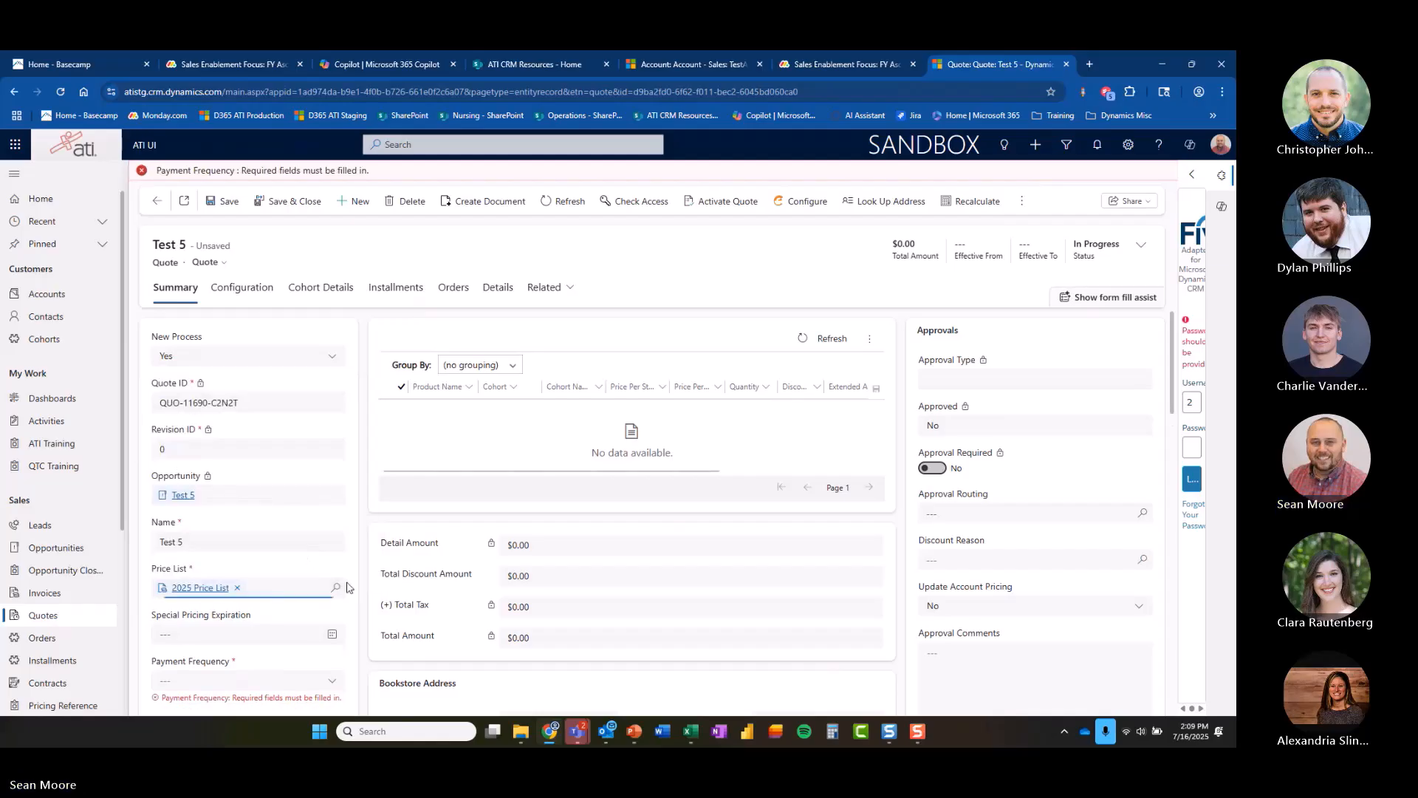
Set the payment frequency to Semester and save the quote.
scroll(333, 558, down, 2)
click(333, 557)
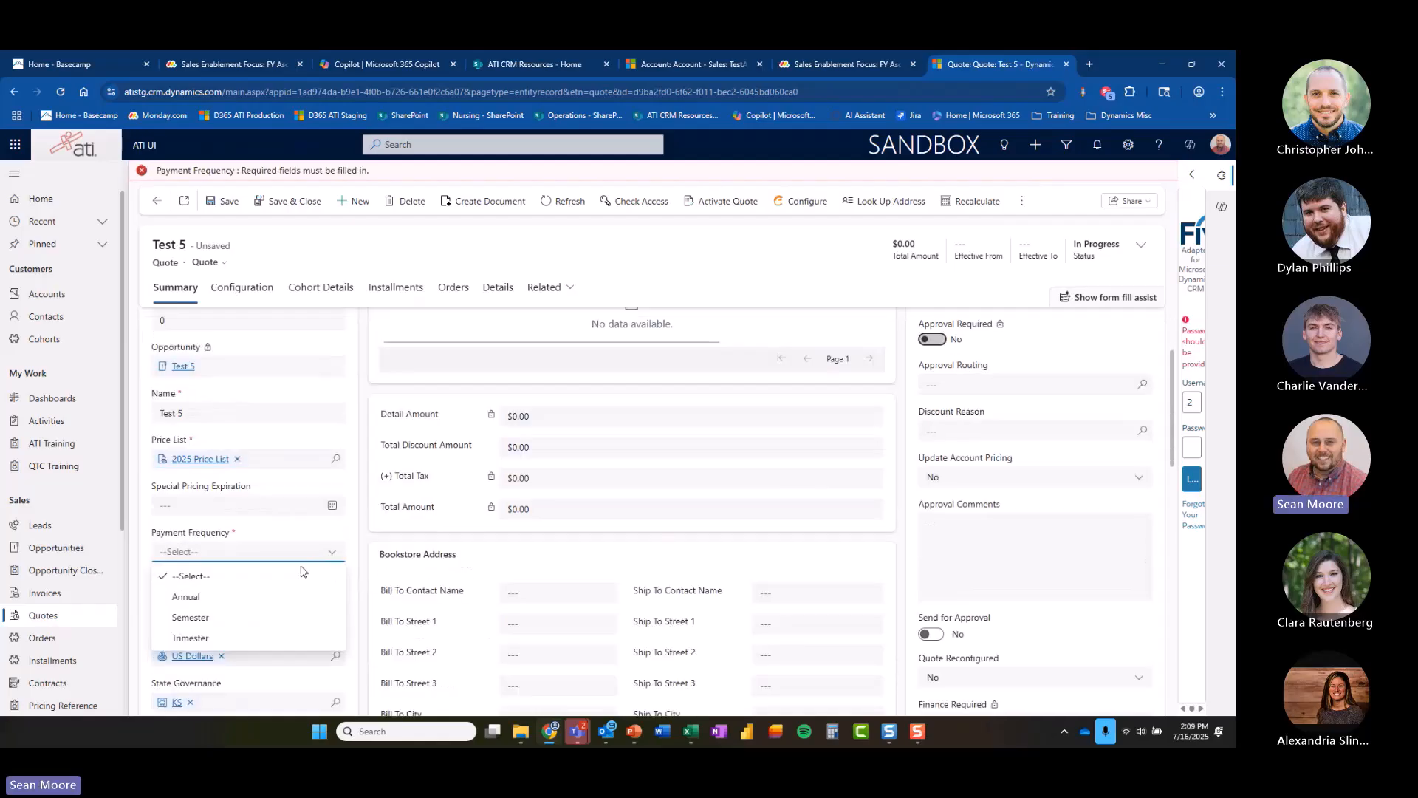
click(234, 618)
scroll(361, 566, down, 5)
scroll(362, 566, up, 8)
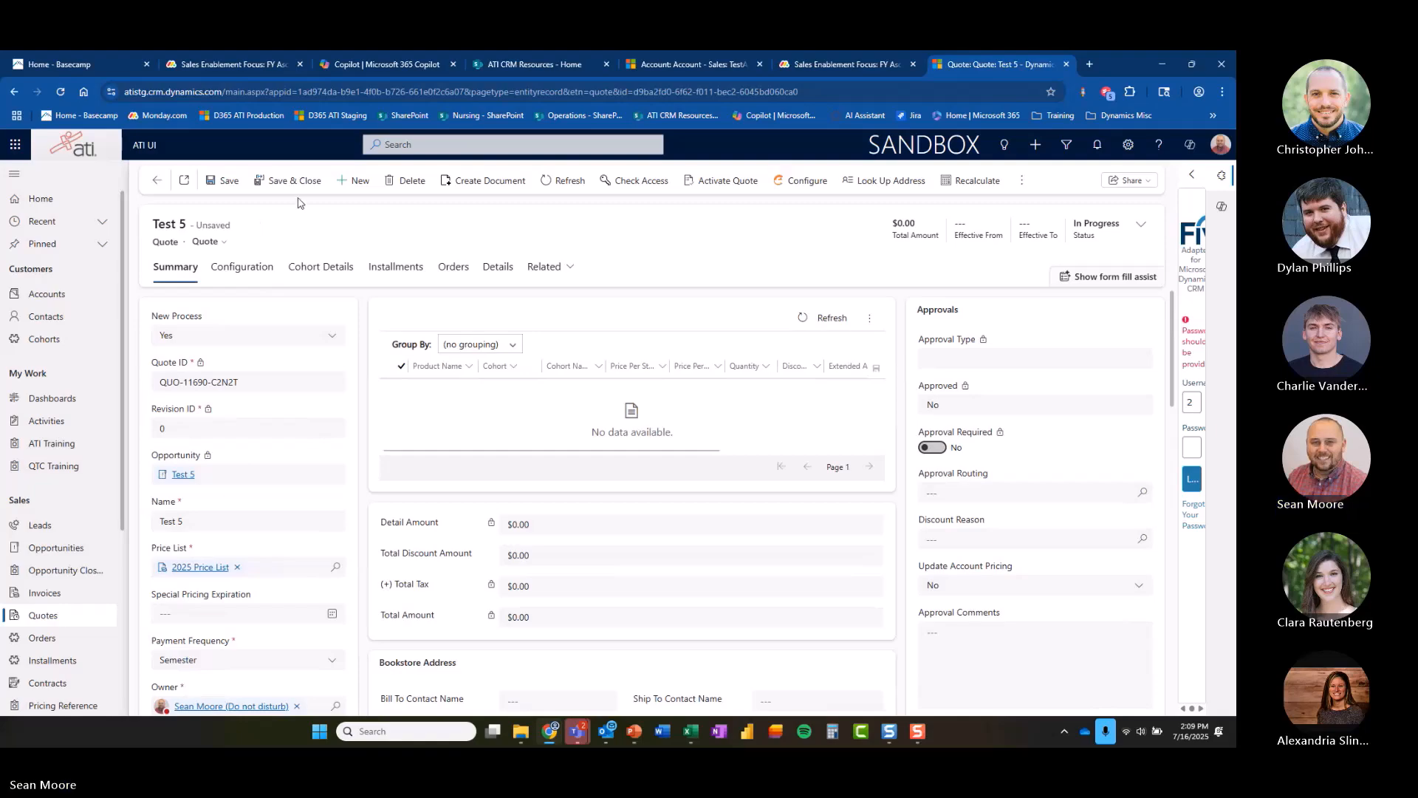
click(223, 180)
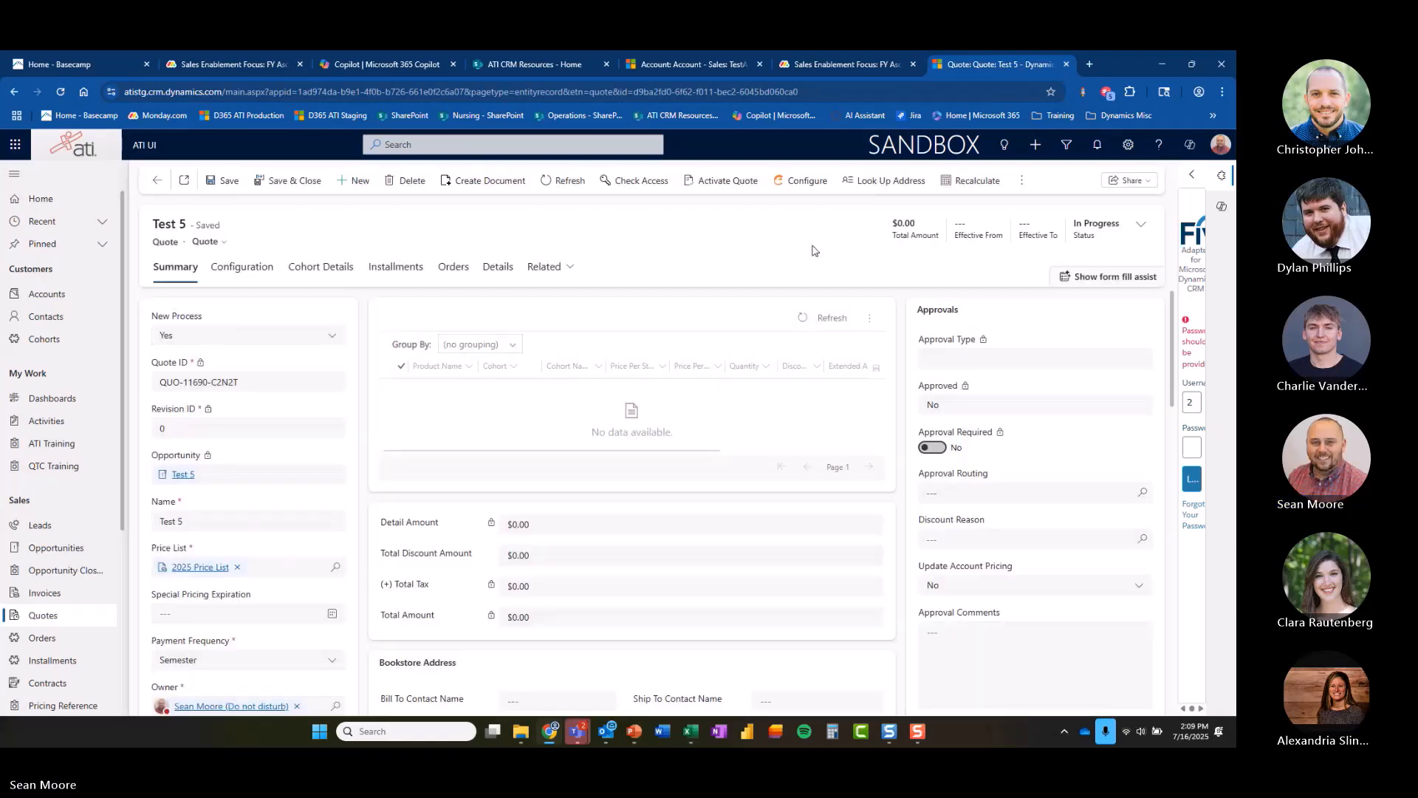
Switch the quote to the Quote - Canvas App form.
click(1221, 177)
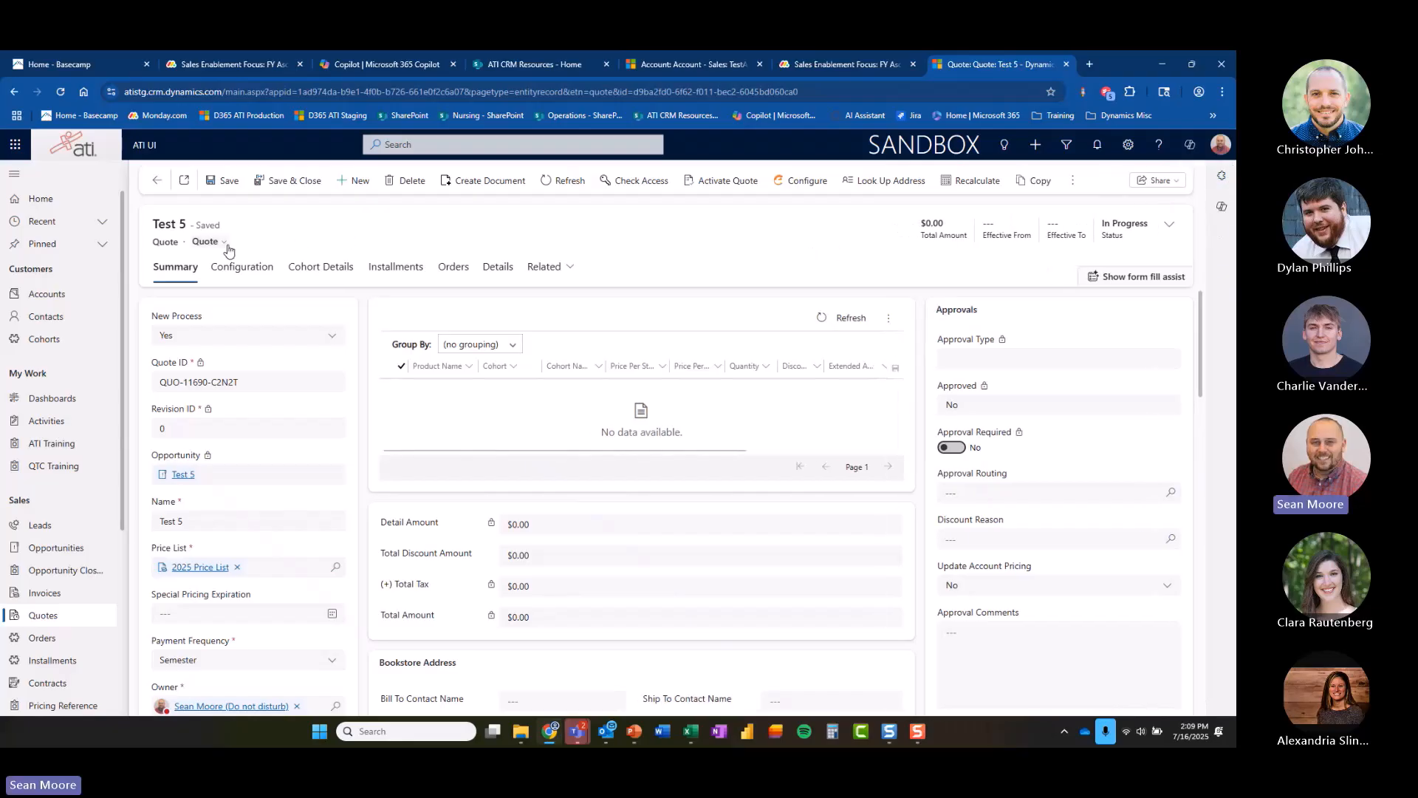
click(286, 263)
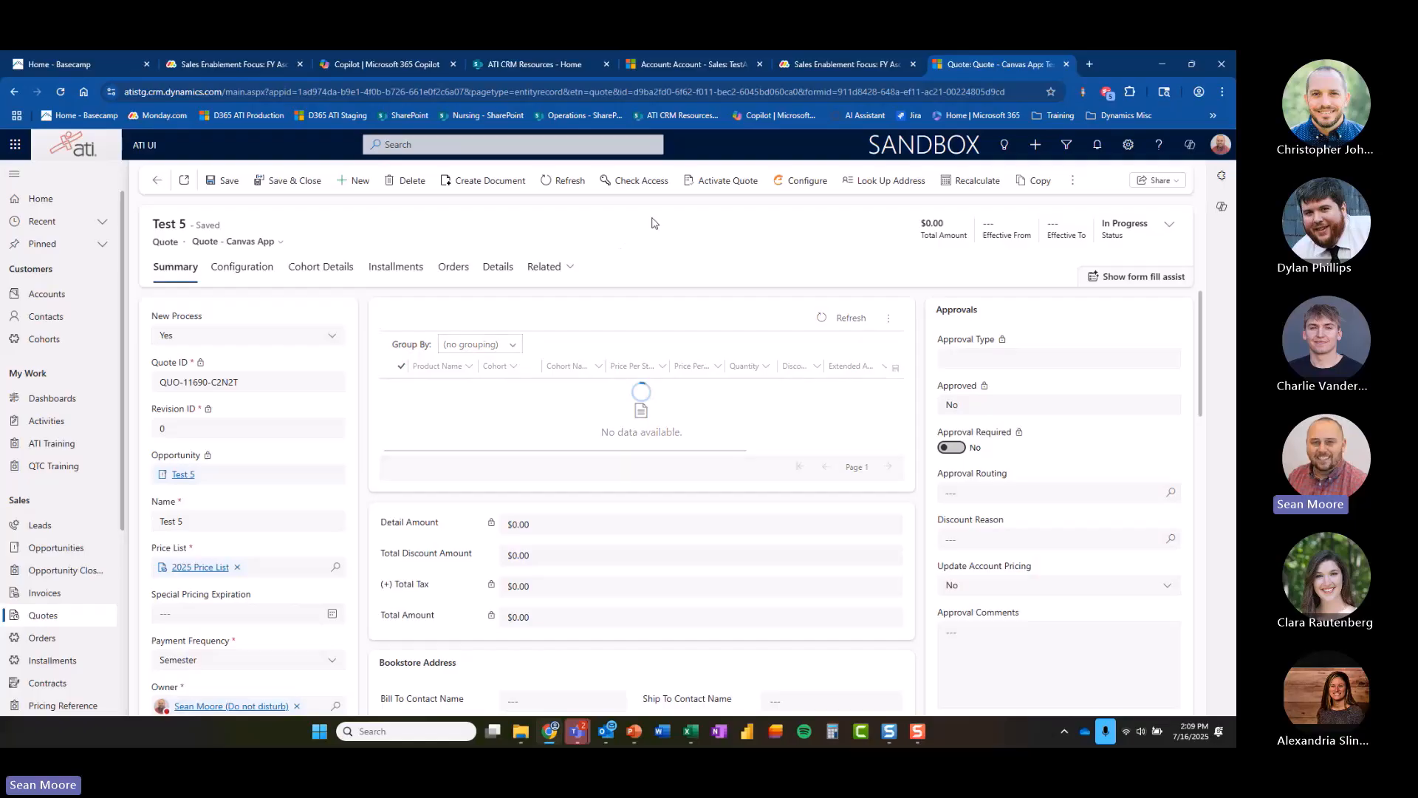
Open the quote's Configuration and select Supreme as the bundle type.
click(240, 268)
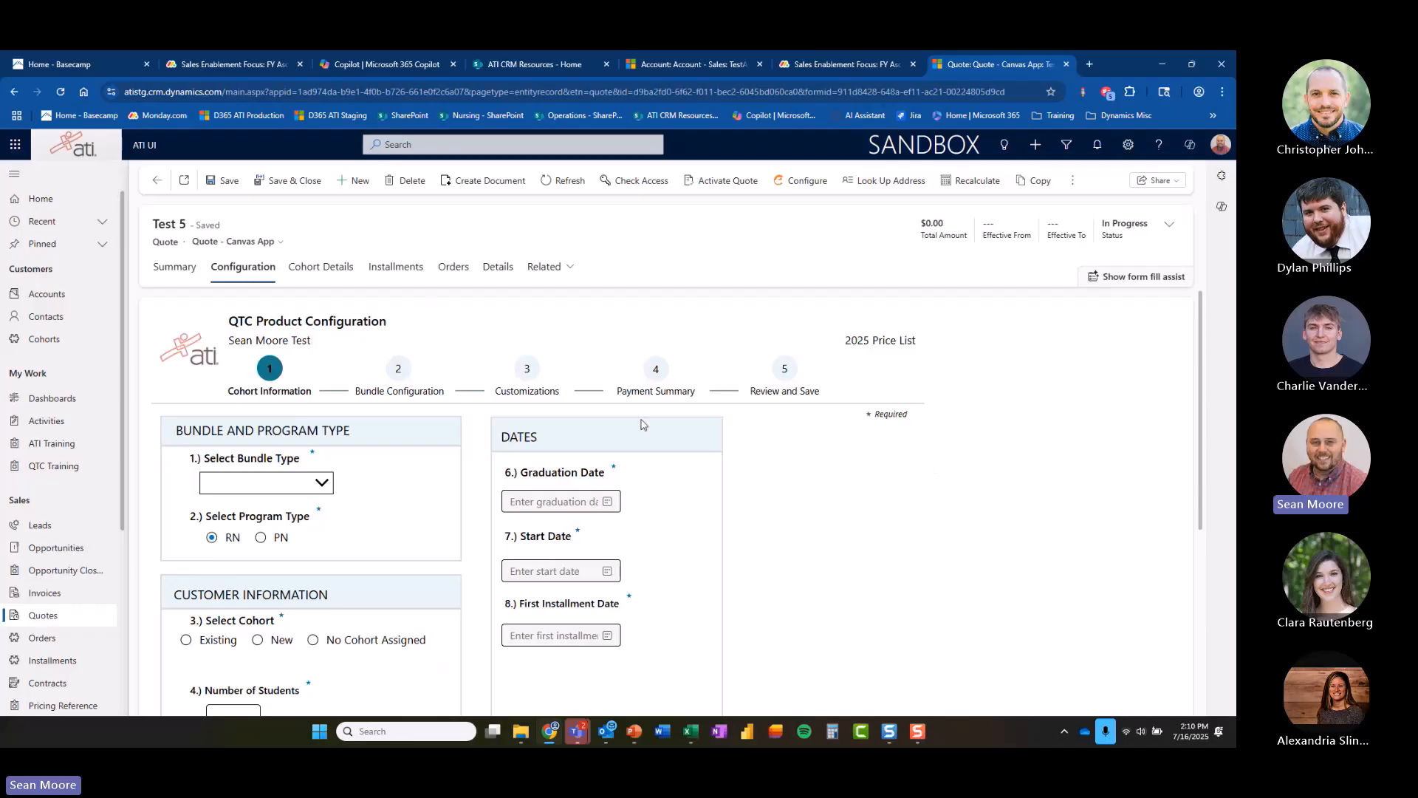
click(323, 483)
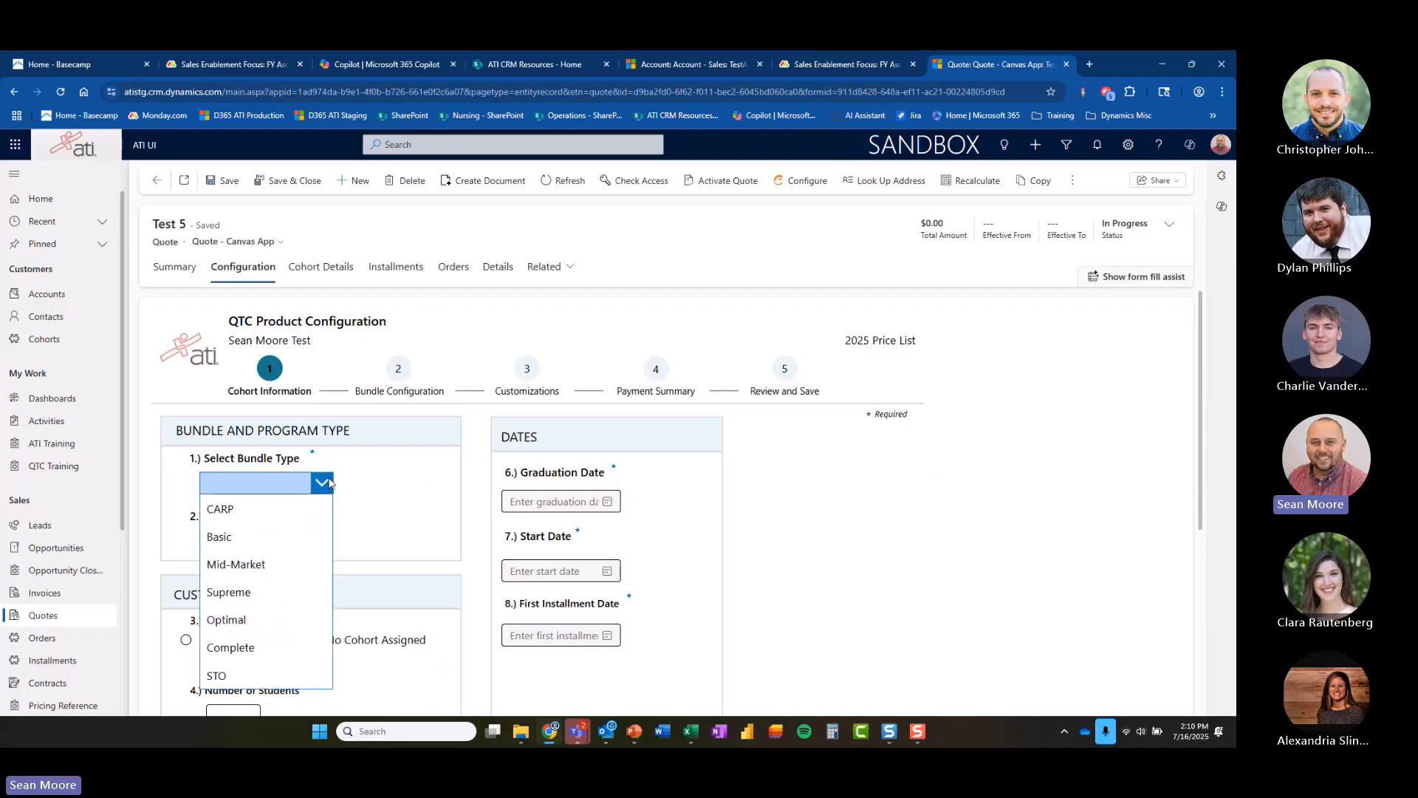
click(263, 592)
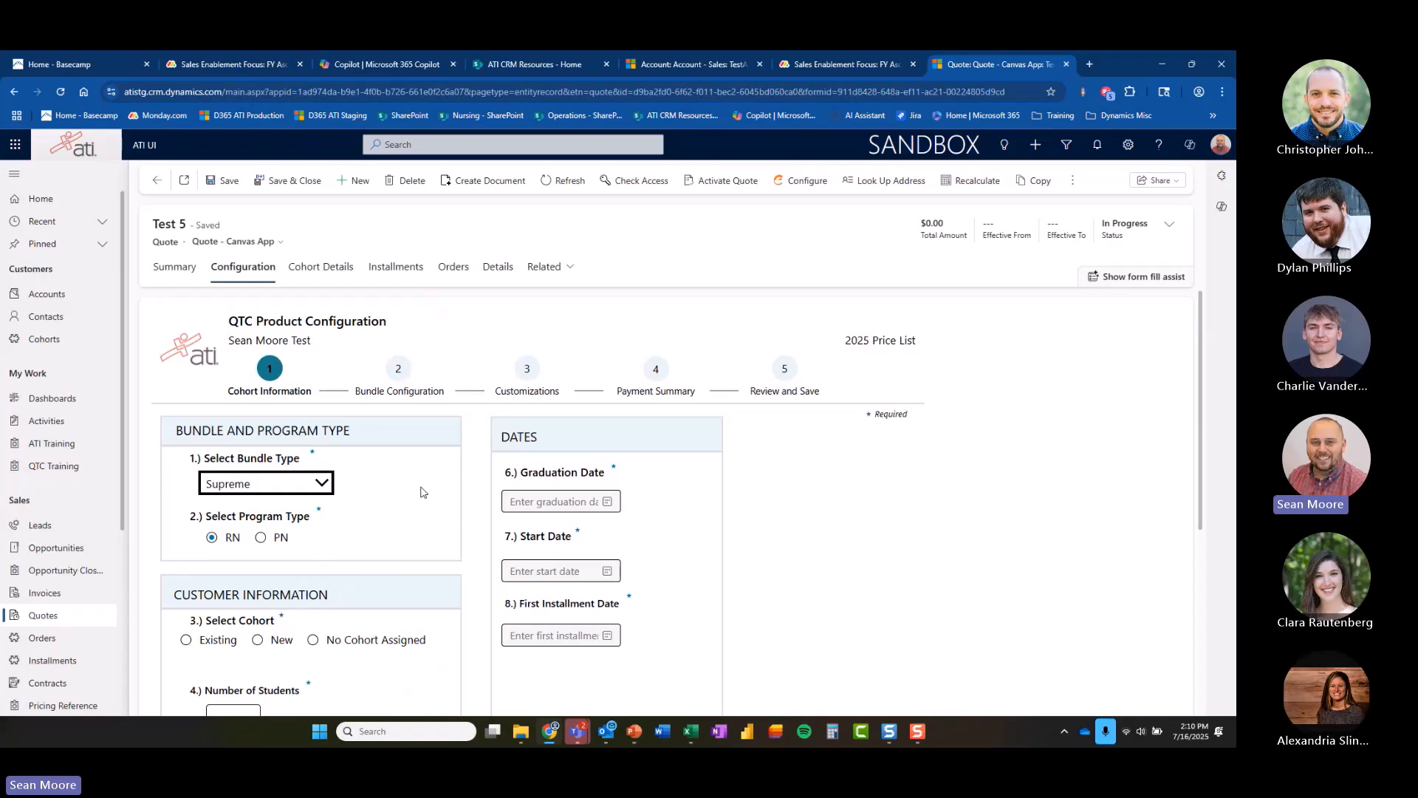
Choose an existing cohort and pick 0625.
scroll(429, 498, down, 3)
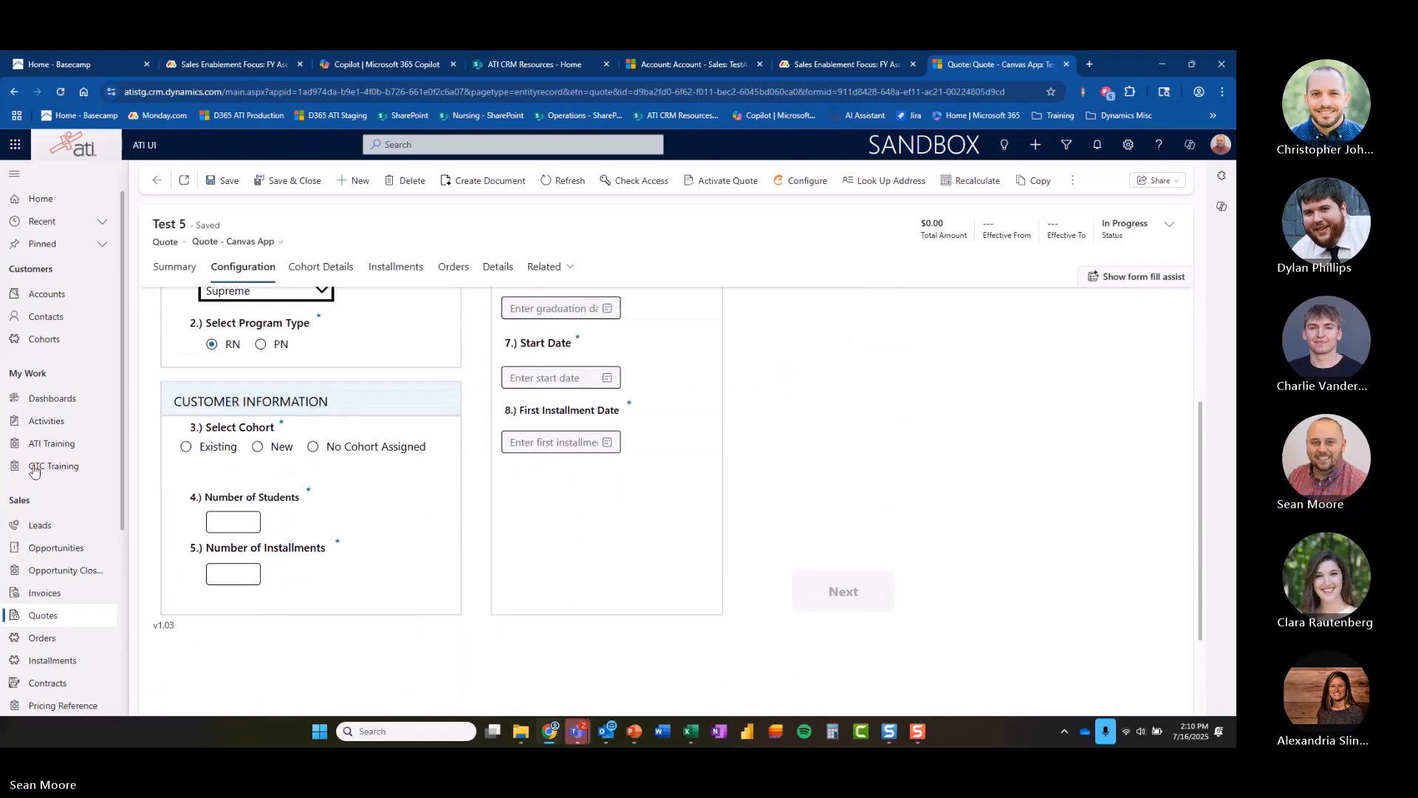
click(186, 447)
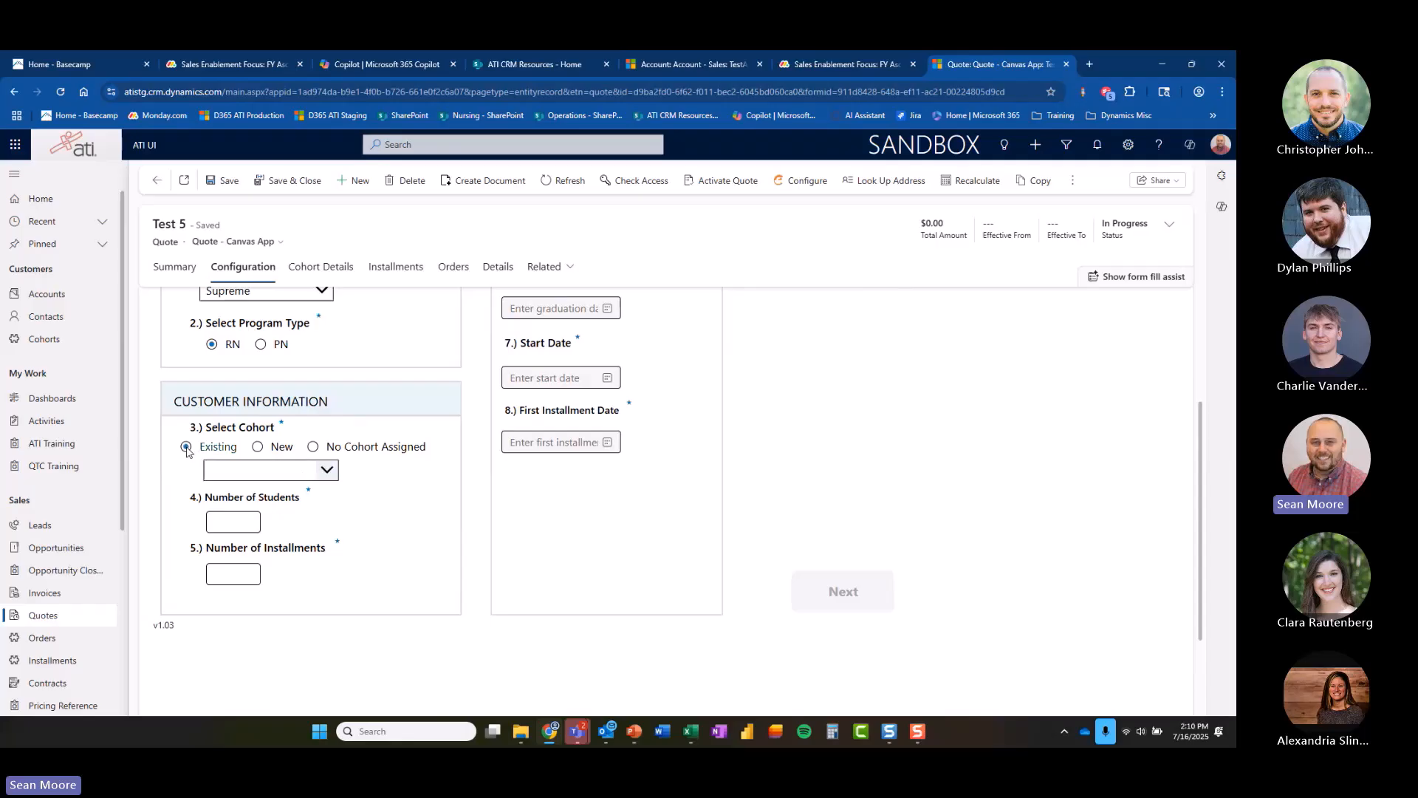
click(327, 470)
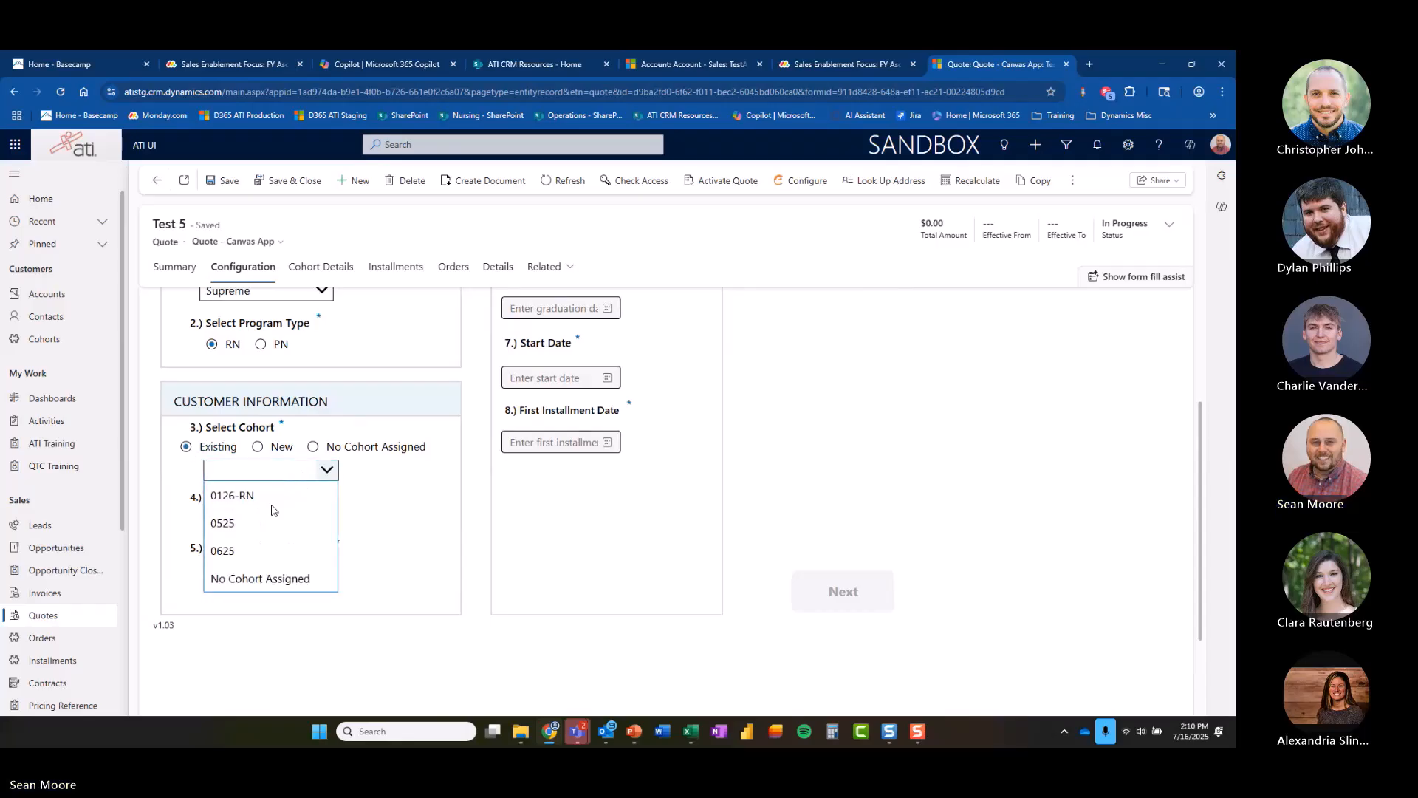
click(257, 553)
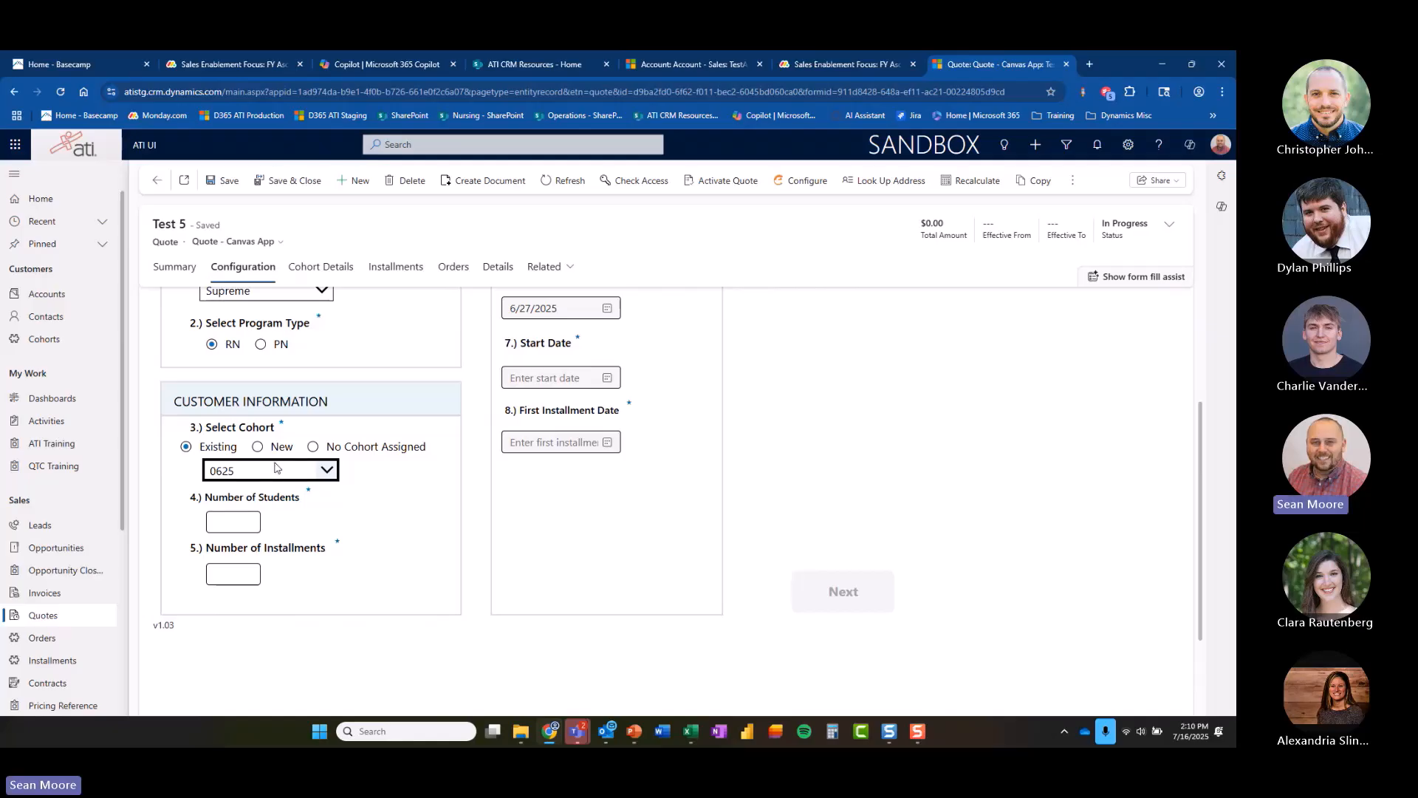
Enter 50 as the number of students and 2 as the number of installments.
click(250, 522)
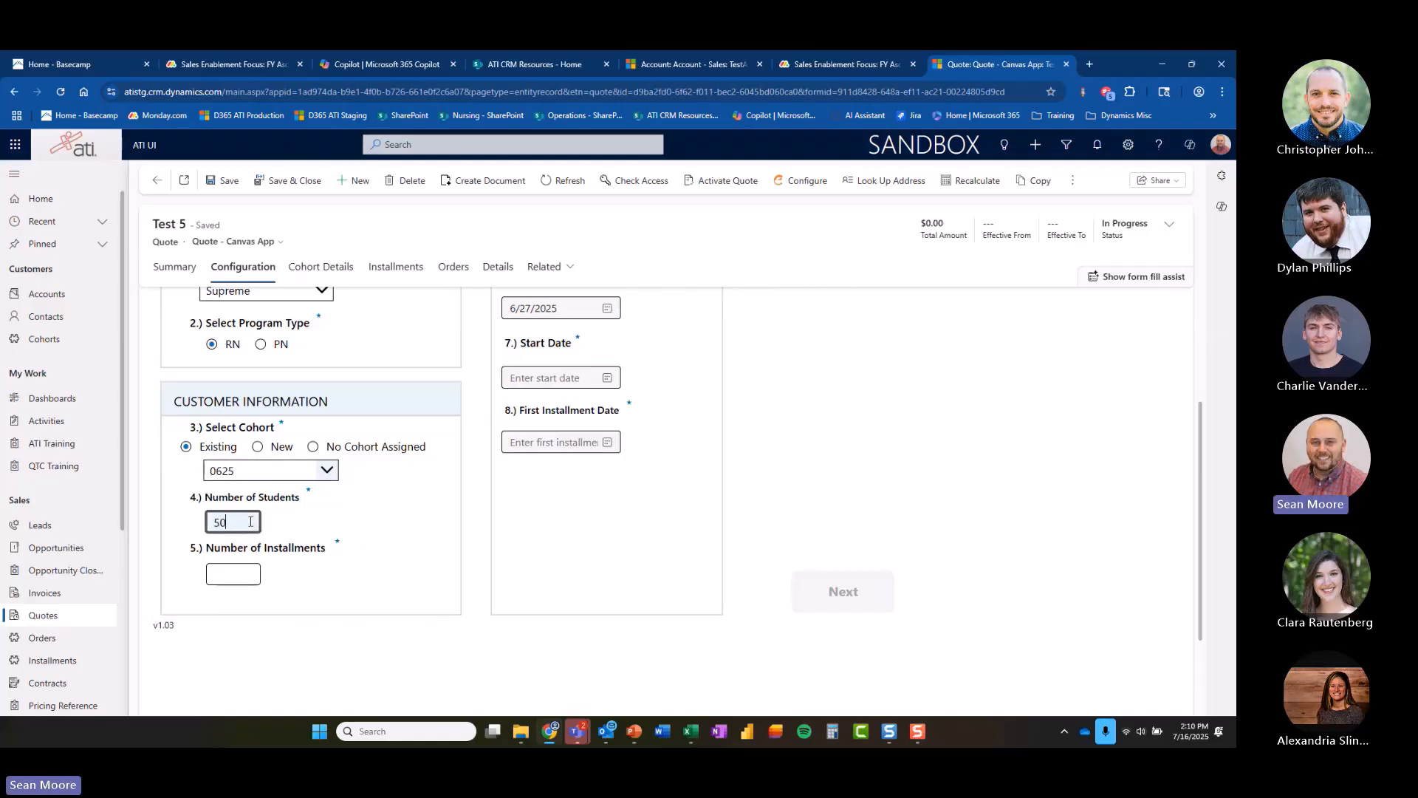
text(50)
click(227, 575)
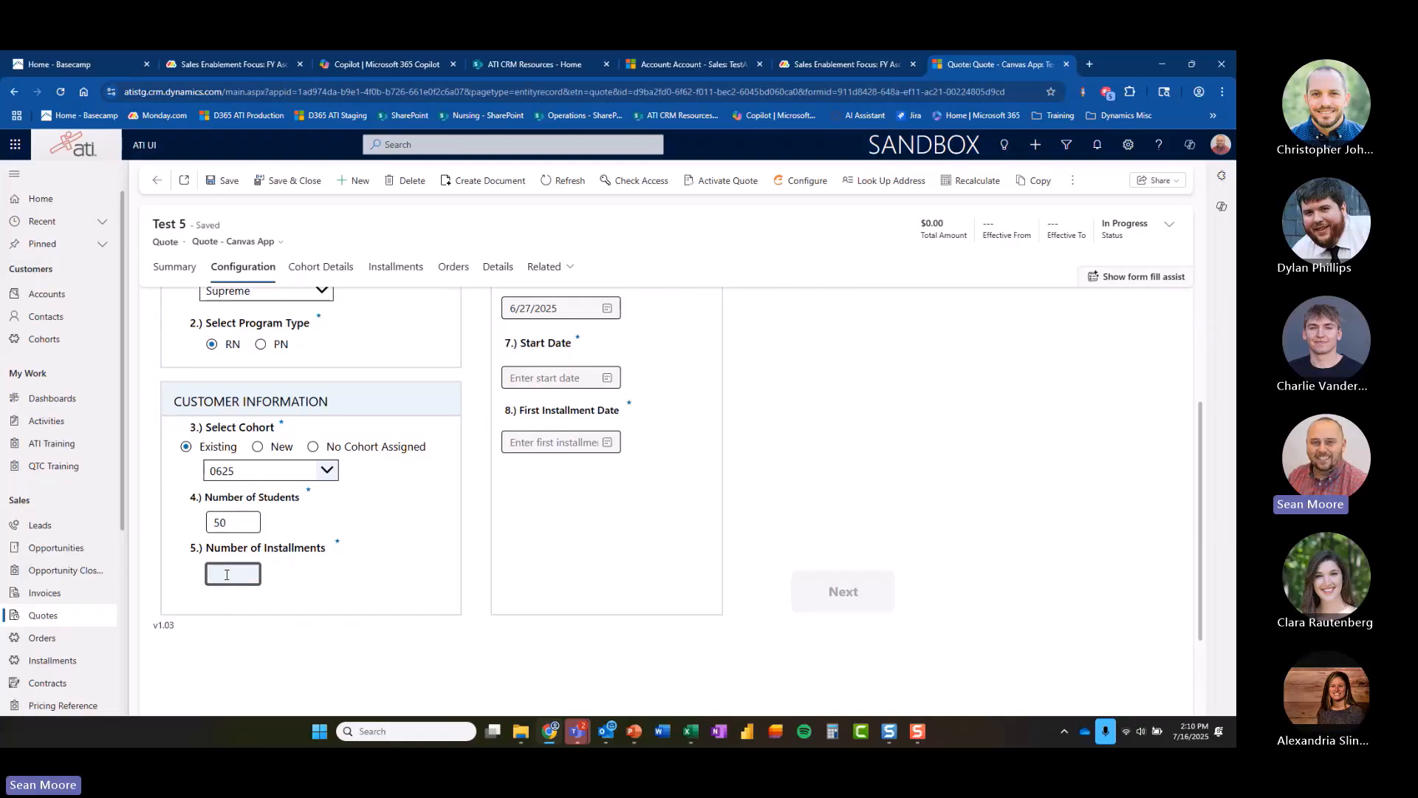
text(2)
click(424, 546)
Set the graduation date to 5/29/2026.
scroll(424, 546, up, 3)
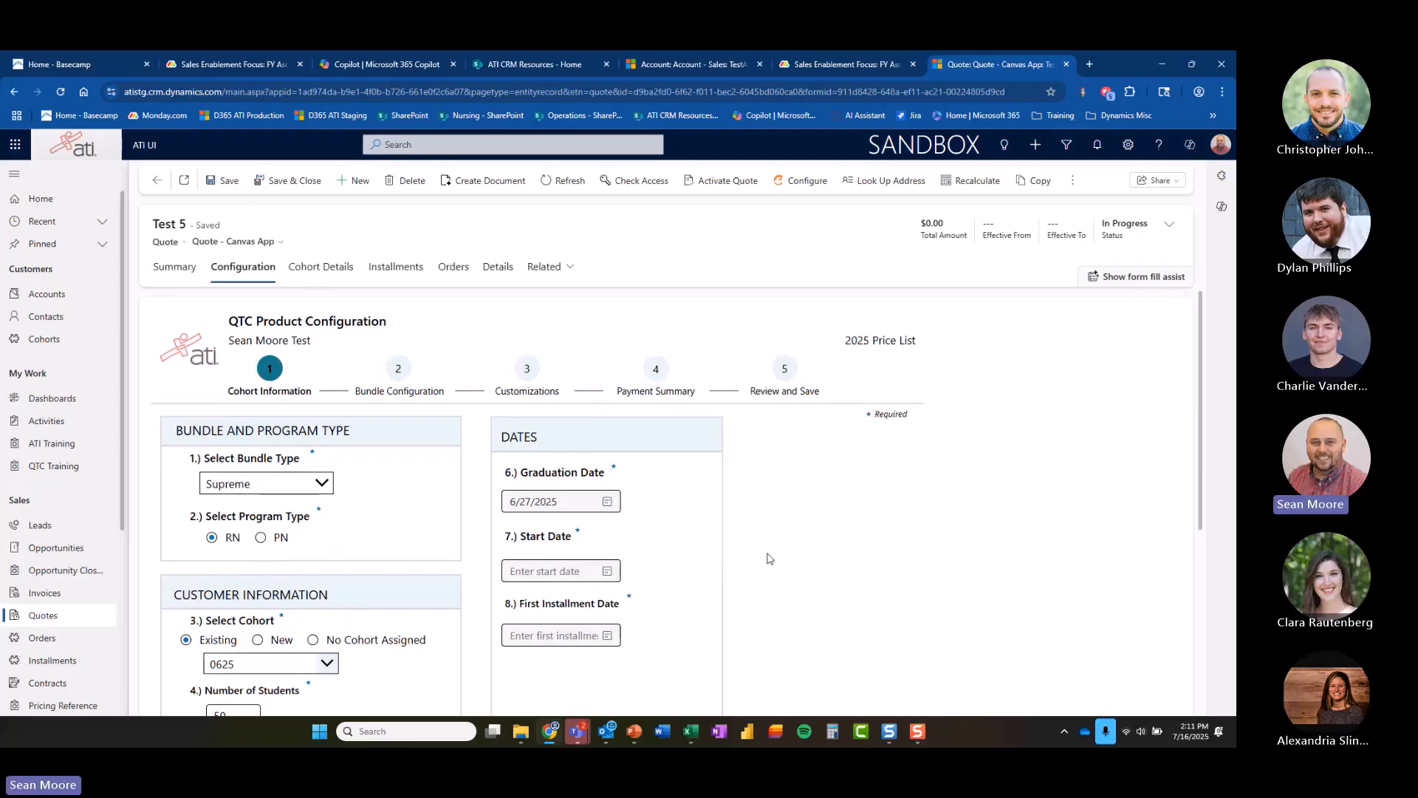
click(613, 506)
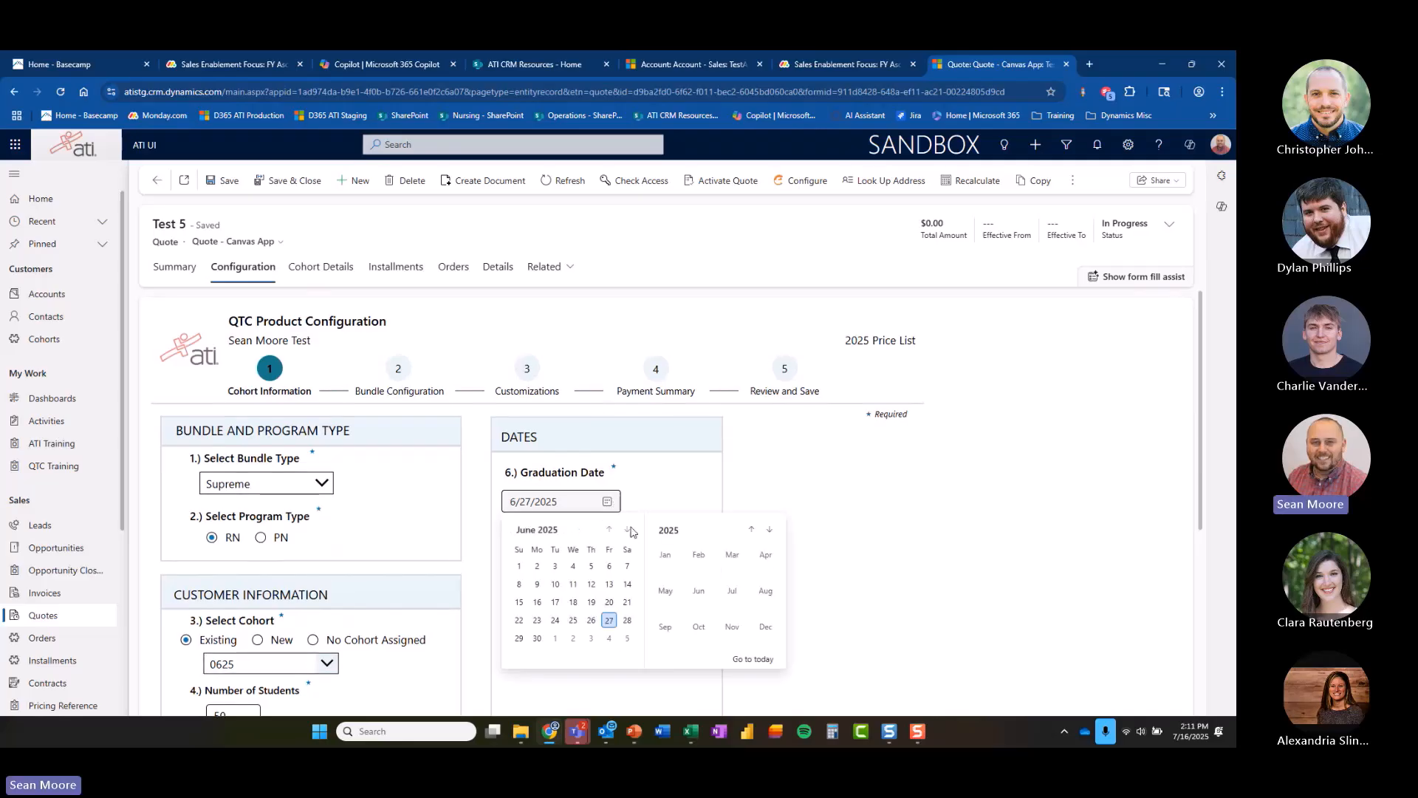
click(768, 529)
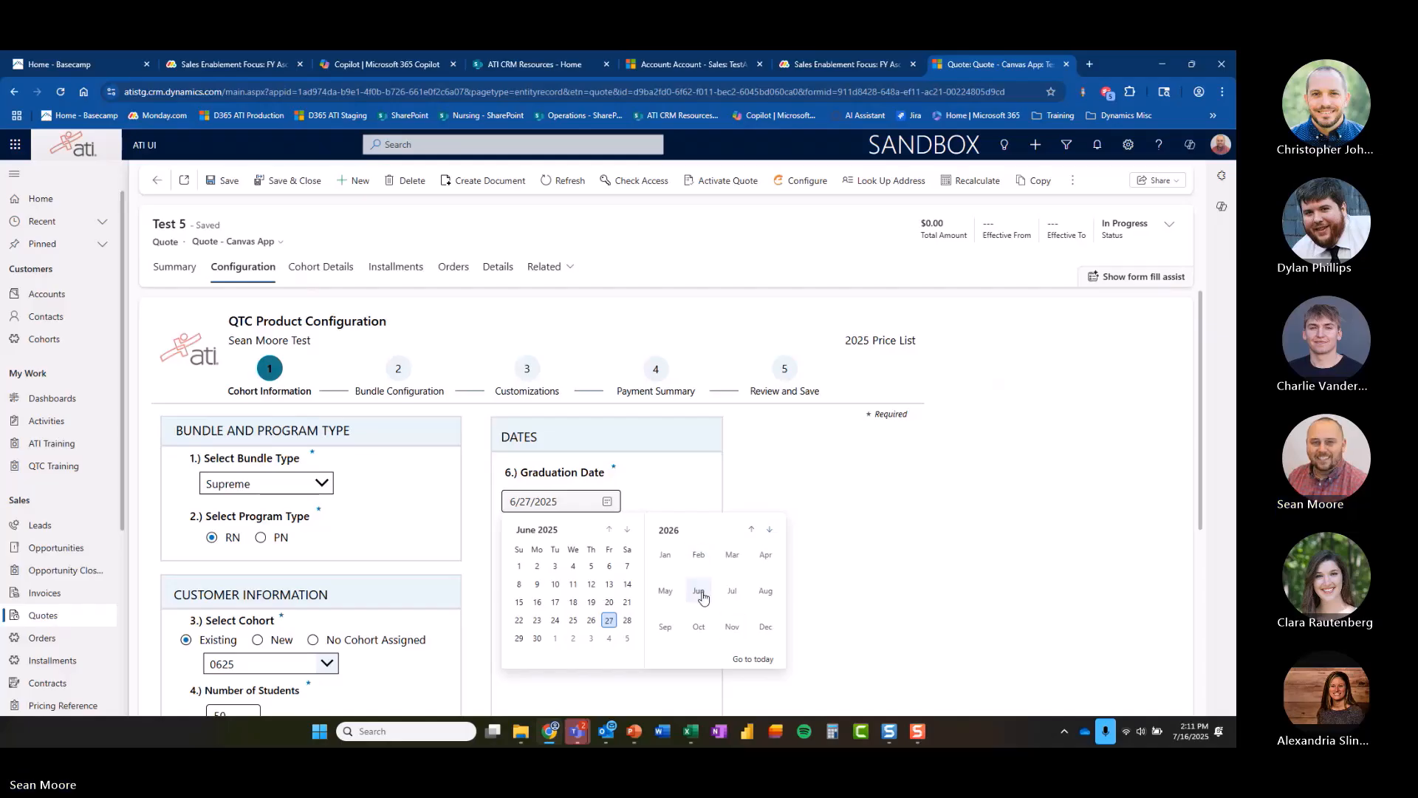
click(667, 591)
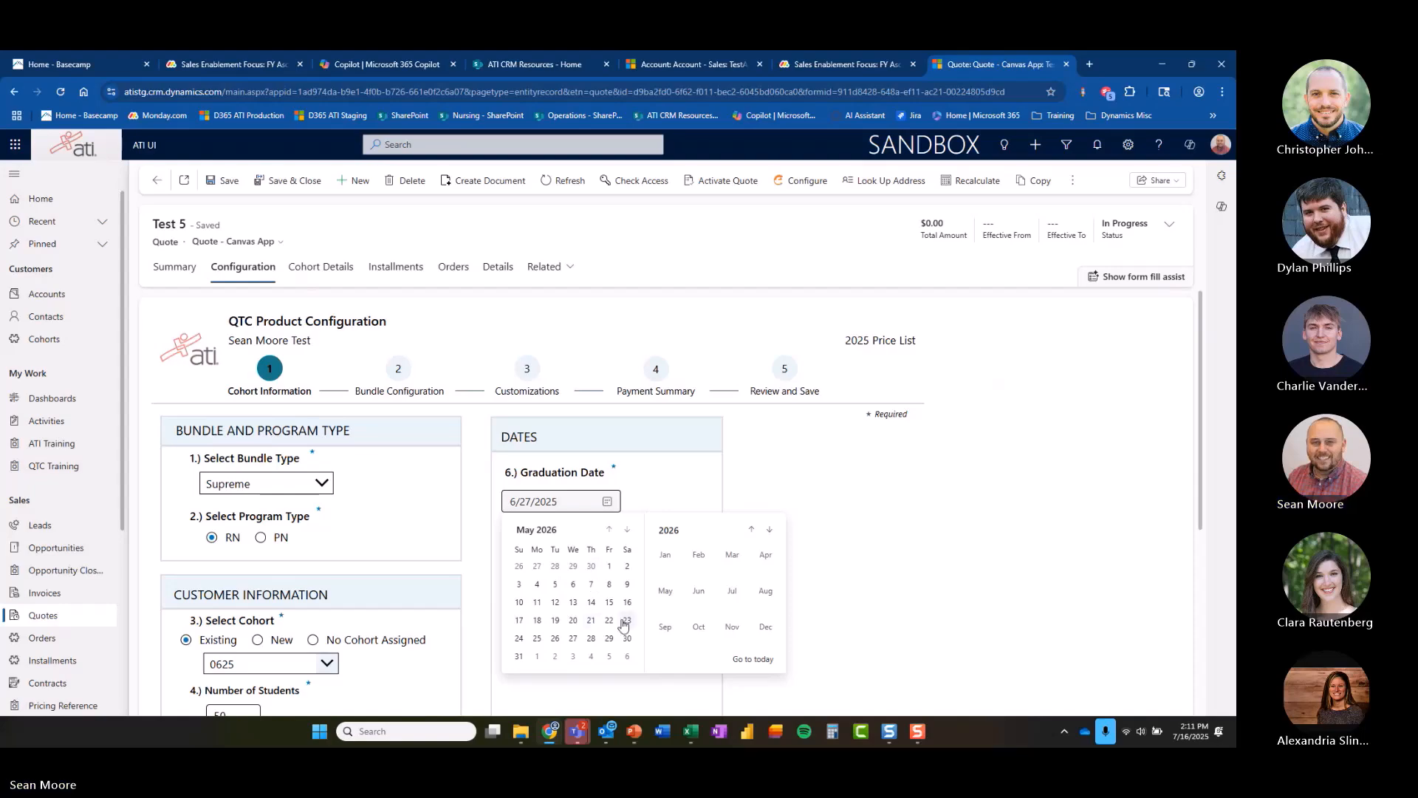
click(609, 638)
Set the start date to 7/25/2025.
click(606, 571)
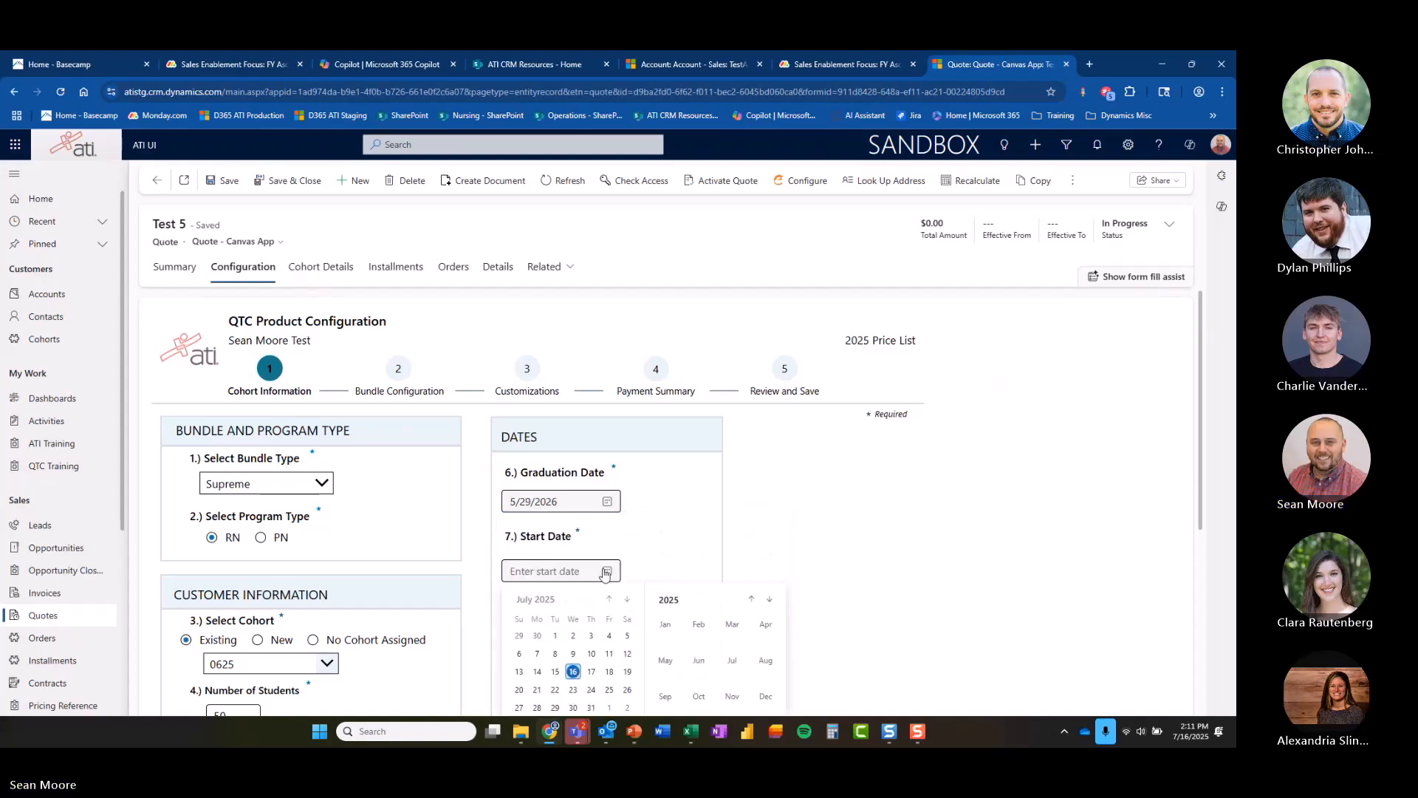
scroll(617, 658, down, 1)
click(609, 625)
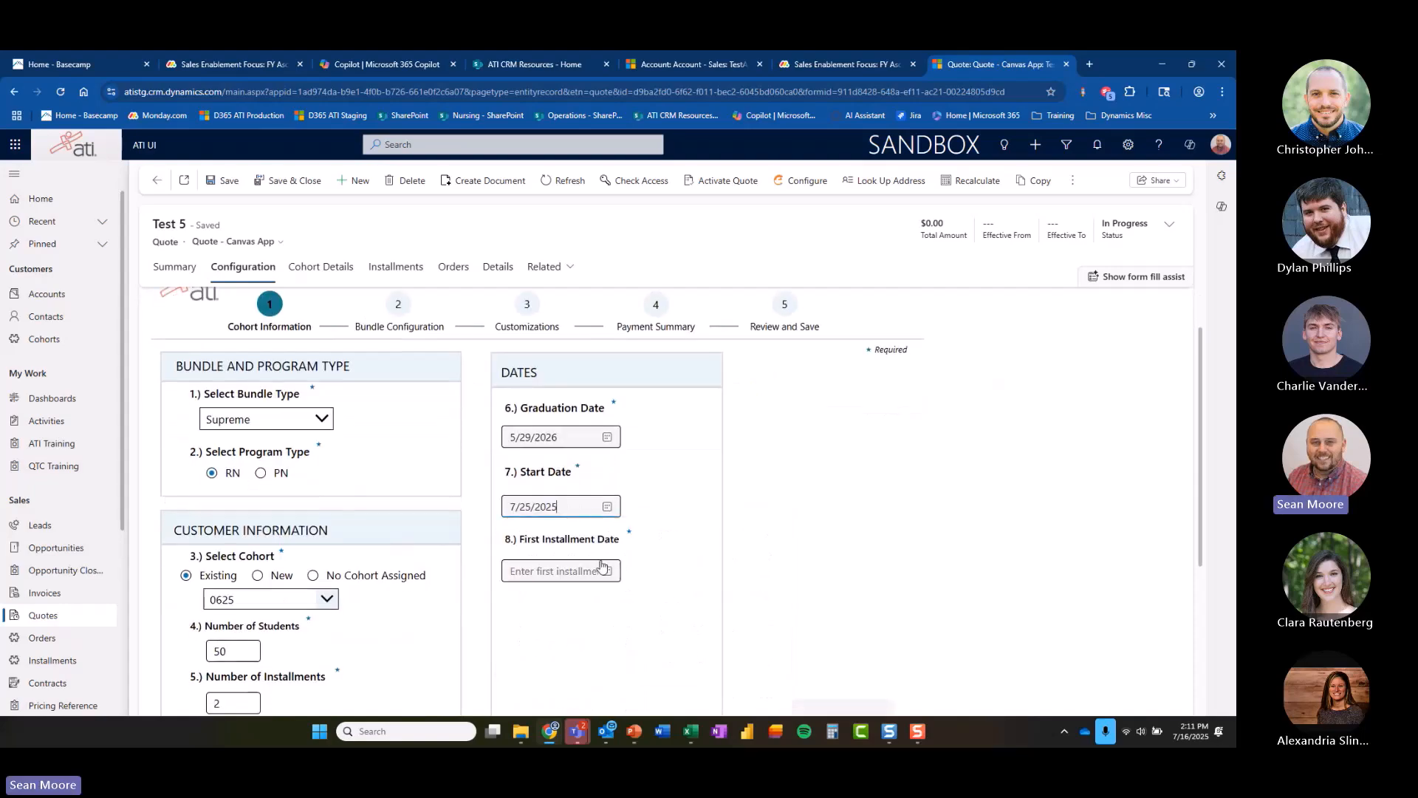
Set the first installment date to 8/8/2025.
click(606, 571)
scroll(738, 533, down, 2)
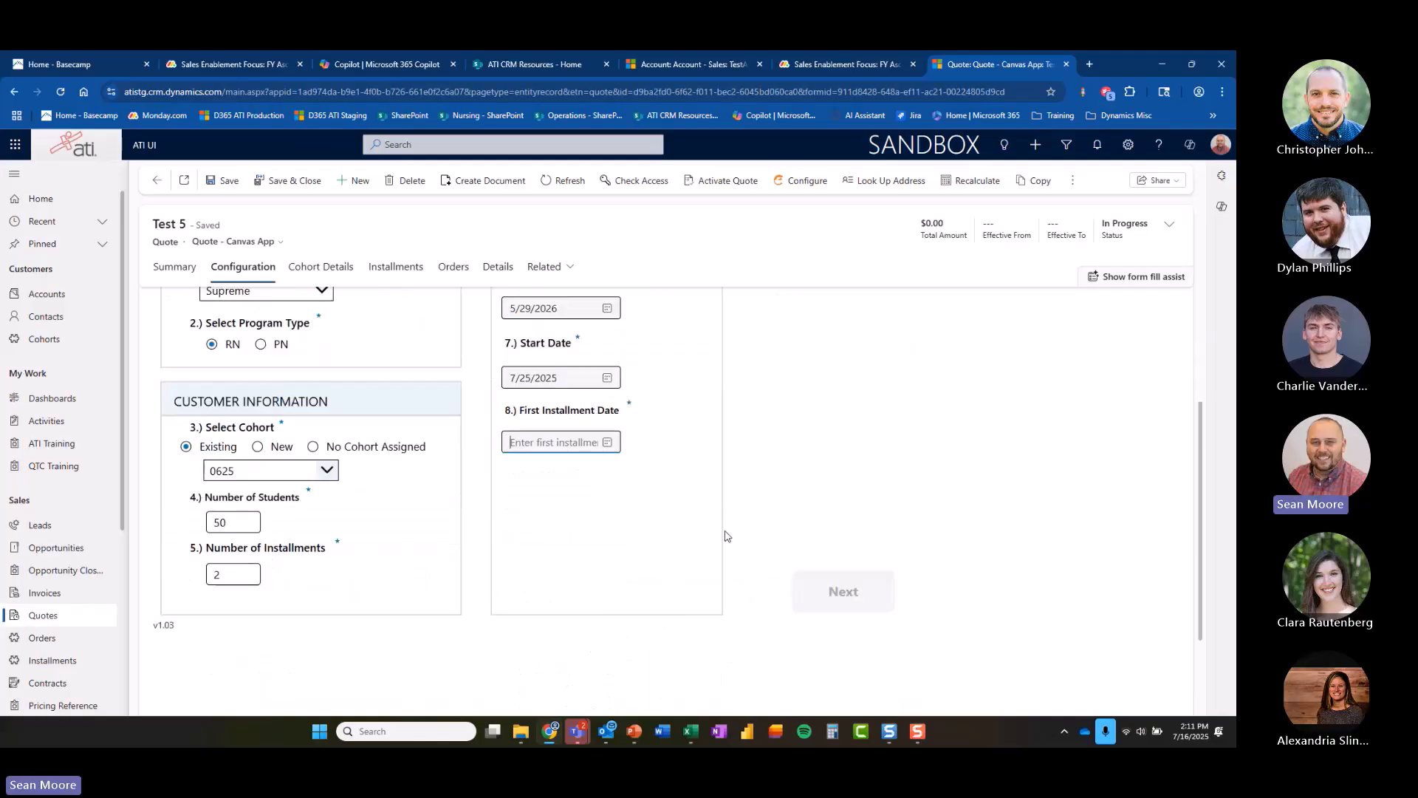
click(609, 445)
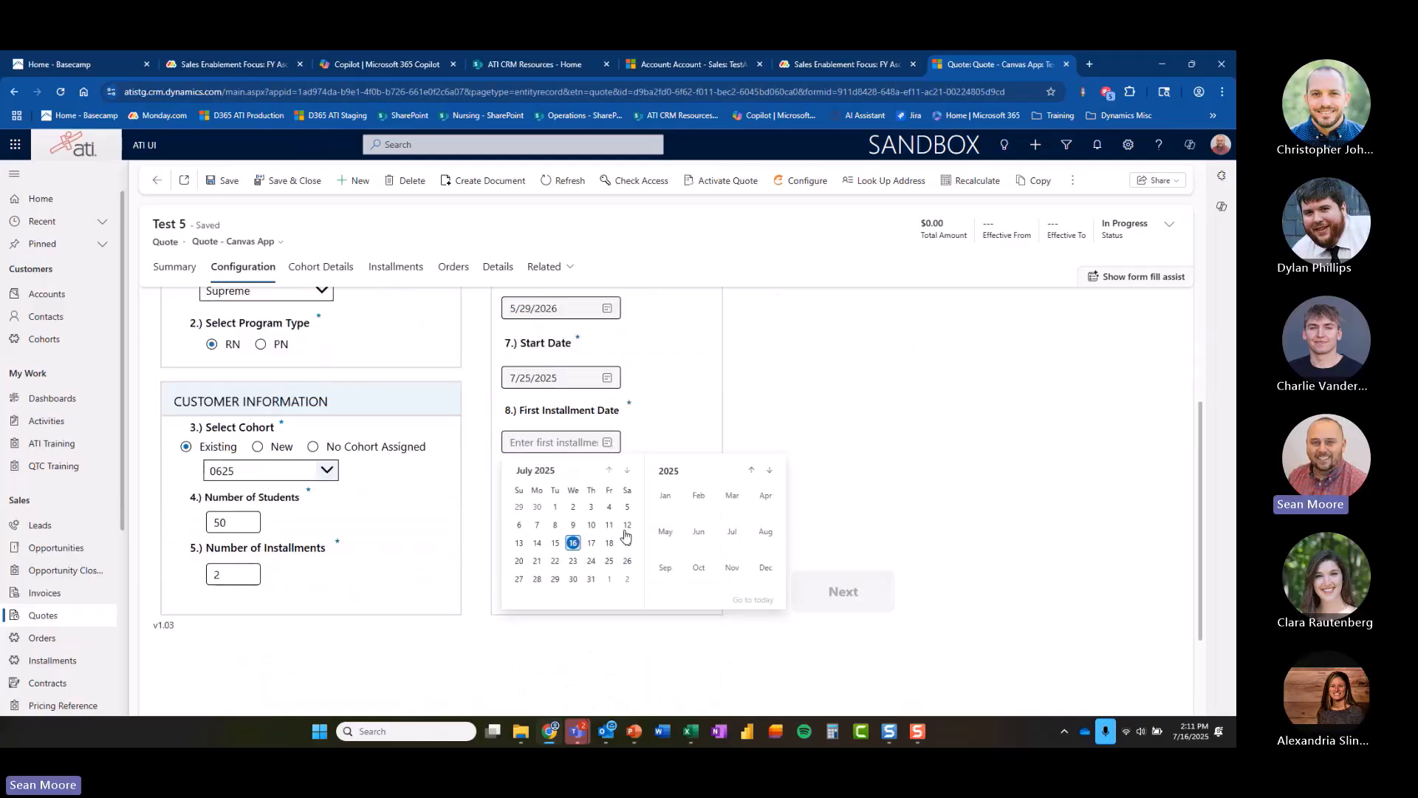
click(627, 470)
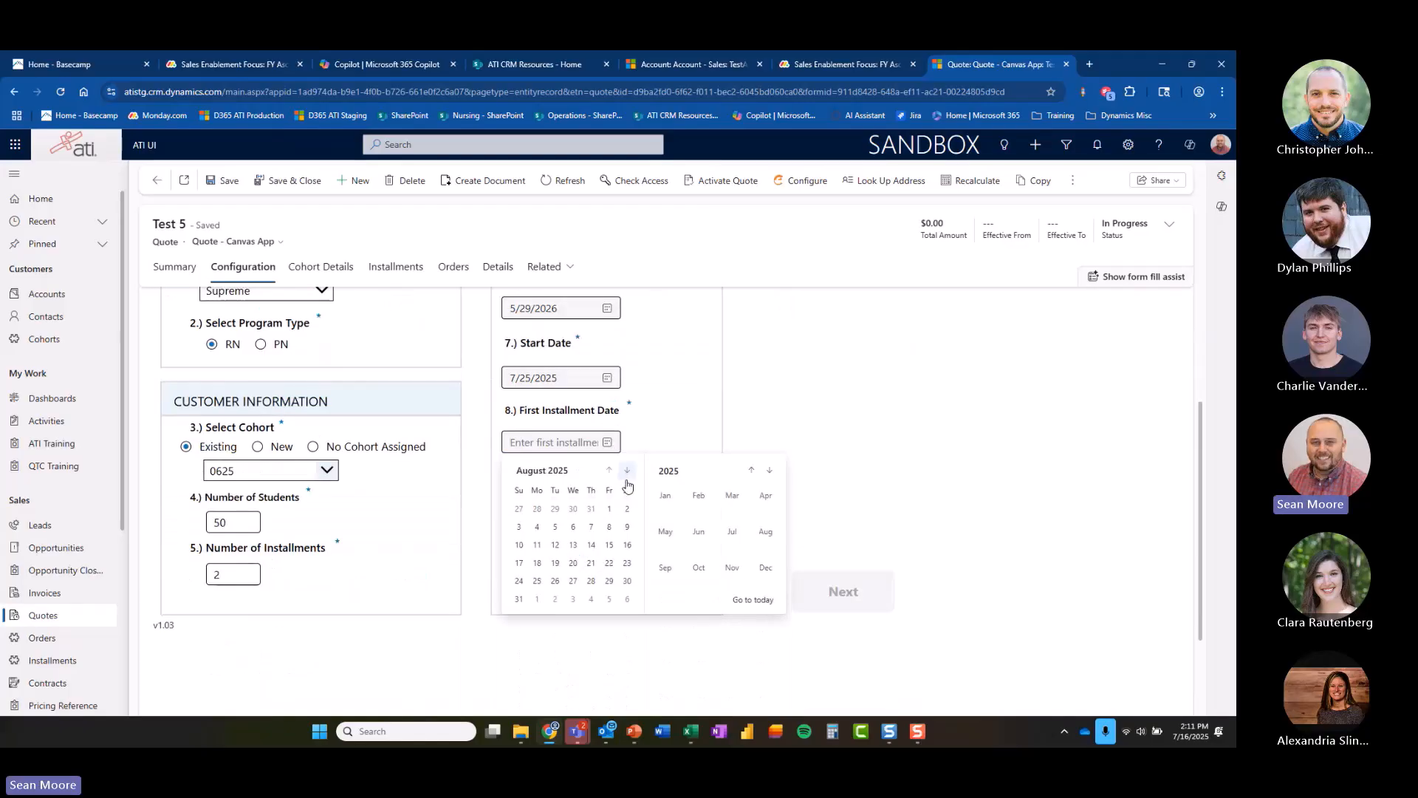
click(609, 525)
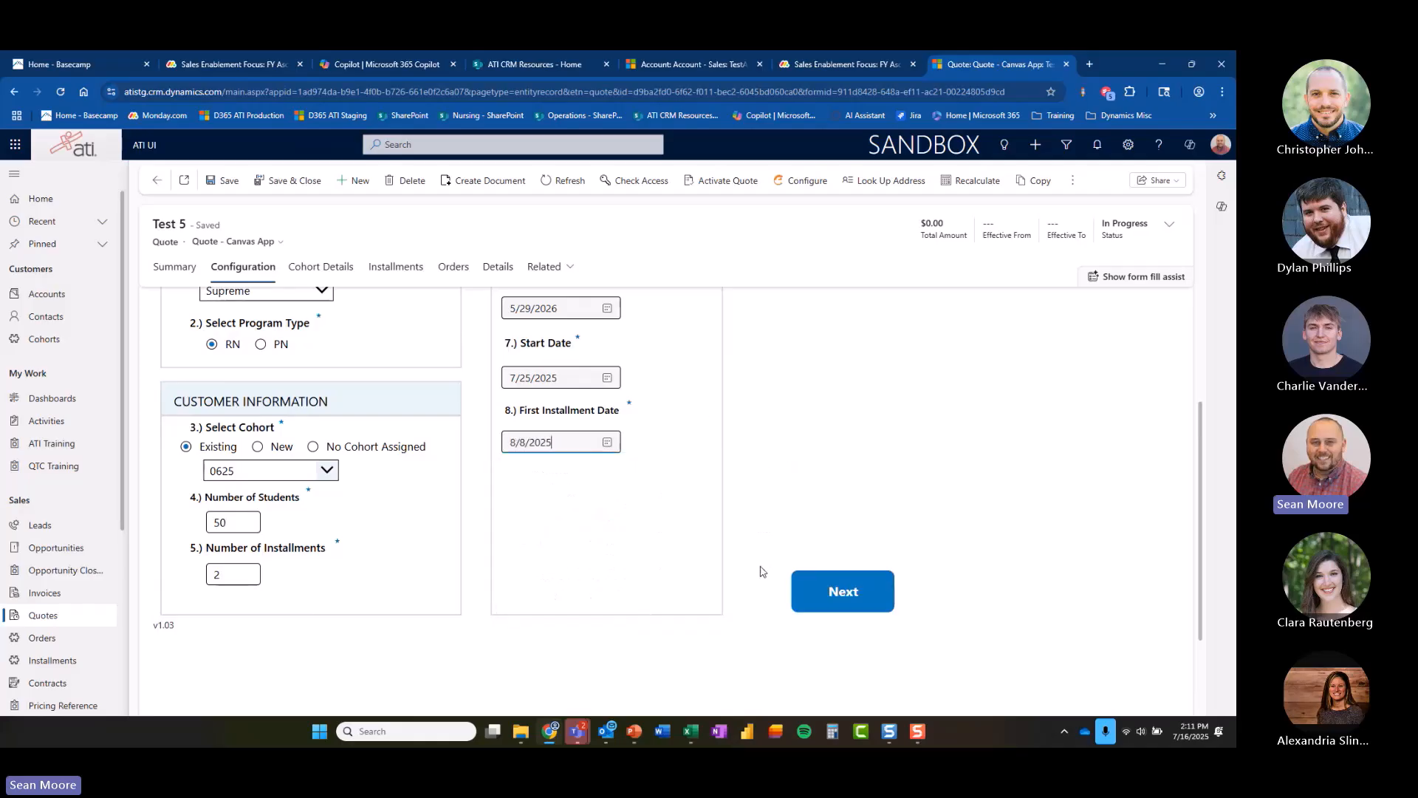
Continue to the Bundle Configuration step.
scroll(789, 515, up, 2)
scroll(789, 517, down, 2)
click(845, 655)
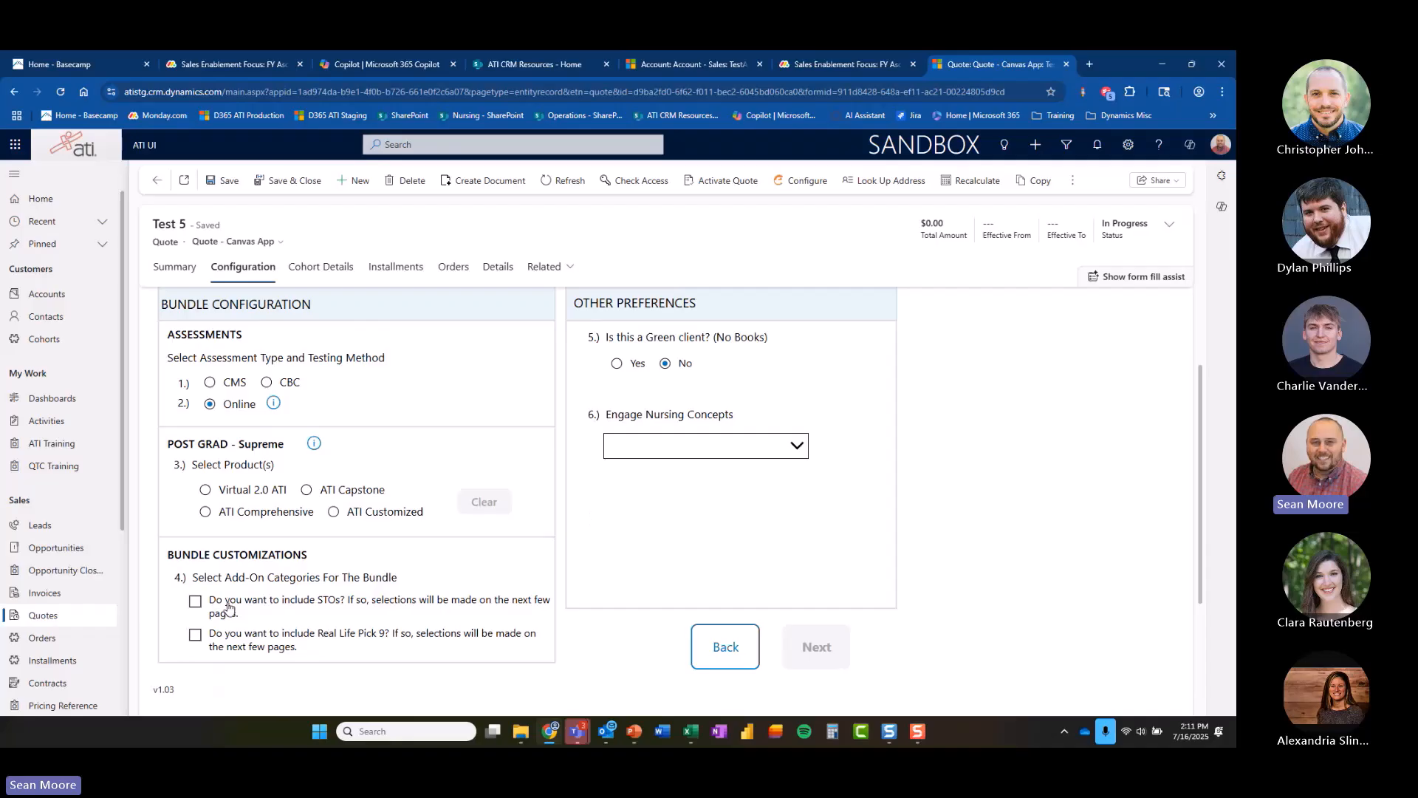
Choose CMS as the assessment type and select the Virtual 2.0 ATI and ATI Comprehensive products.
click(211, 382)
click(206, 490)
click(205, 511)
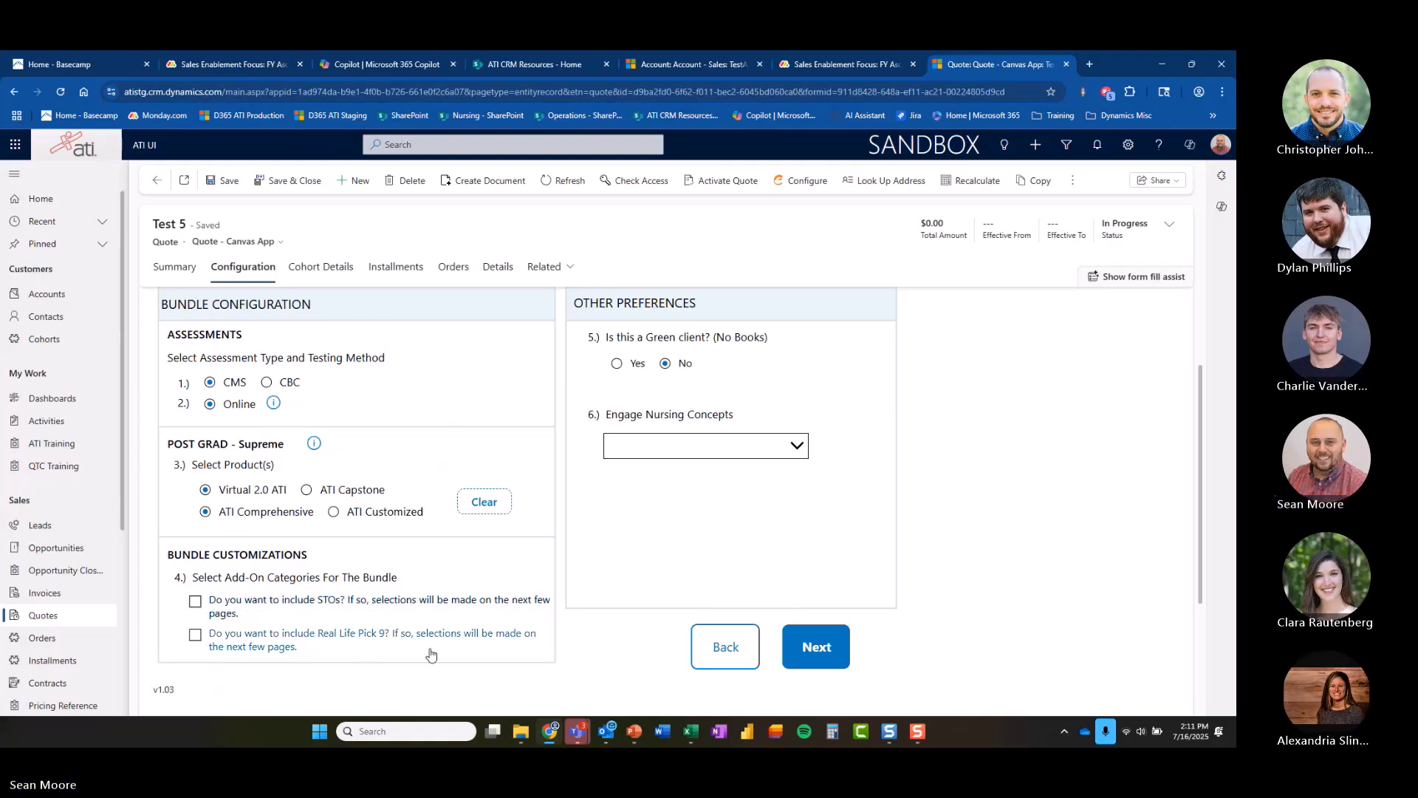
Include both the STOs and Real Life Pick 9 add-on categories in the bundle.
click(197, 604)
click(197, 640)
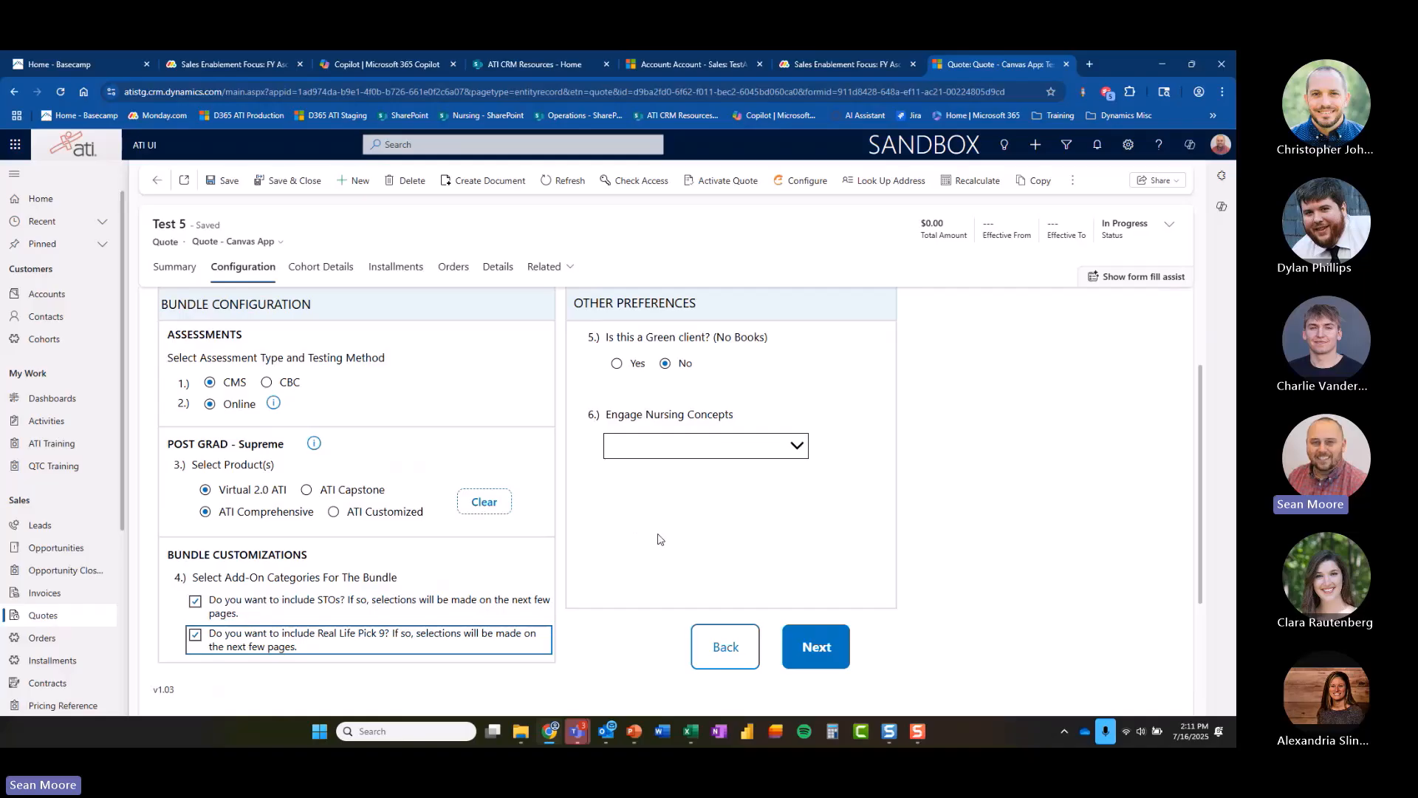
scroll(761, 539, up, 3)
scroll(775, 539, down, 2)
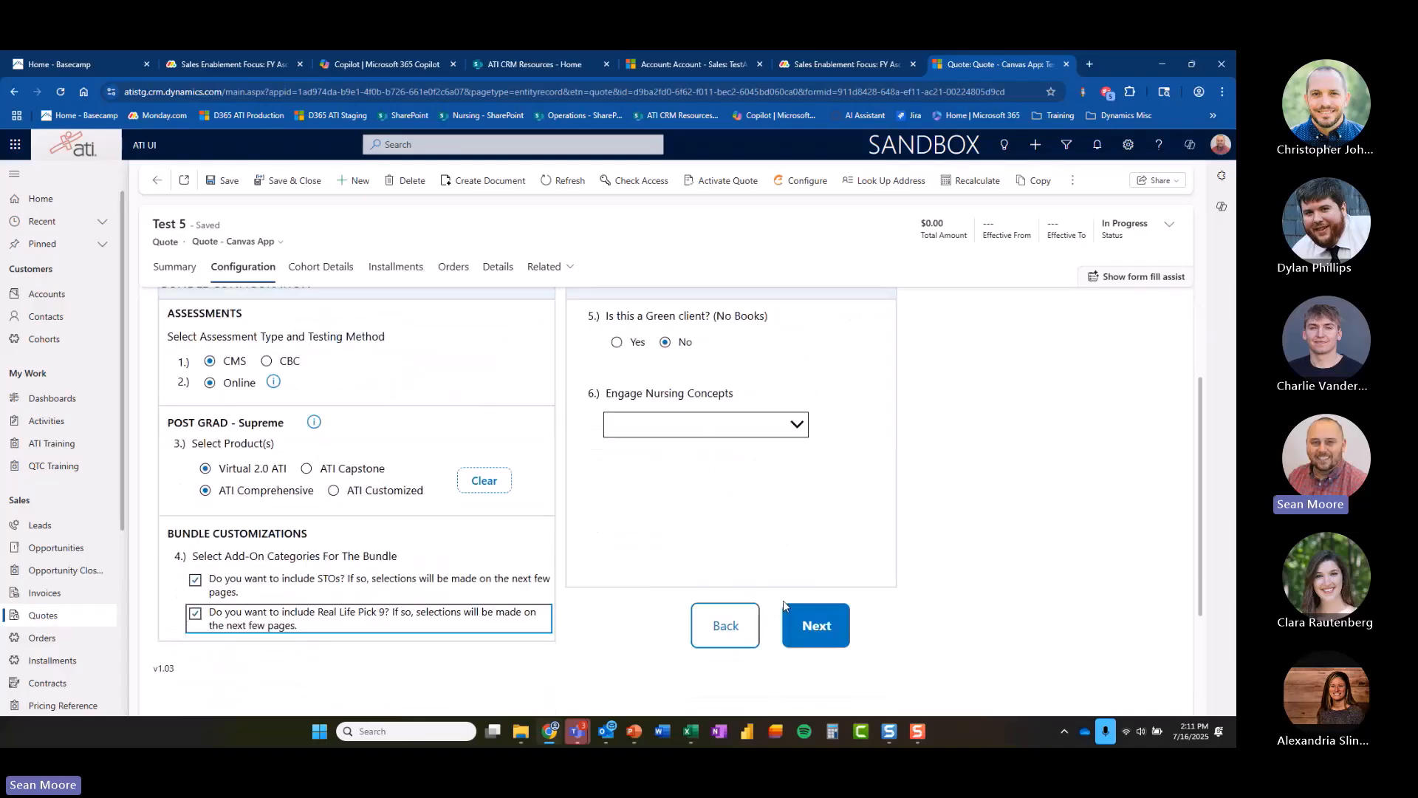
scroll(848, 598, up, 1)
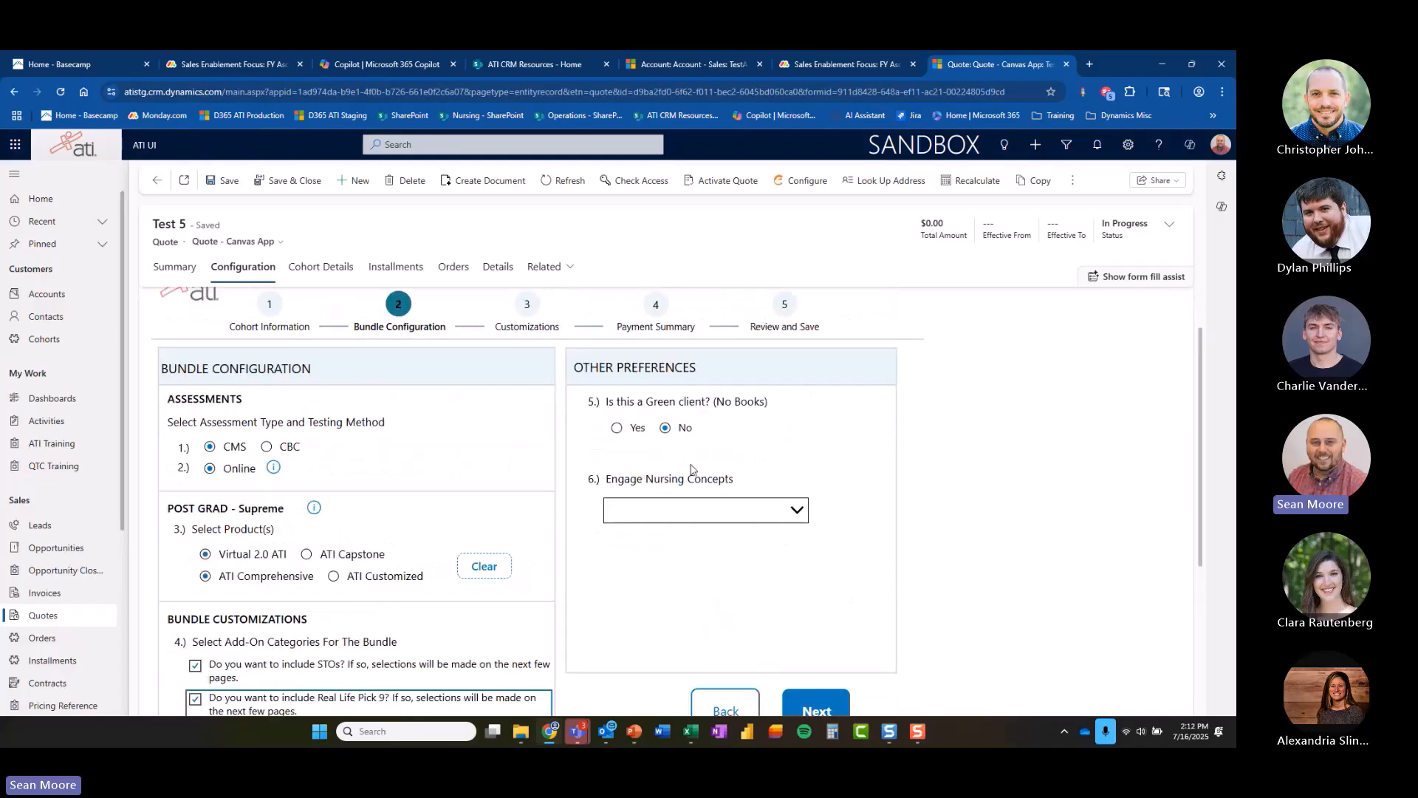
Set Engage Nursing Concepts to ATI and continue to the Customizations step.
click(796, 510)
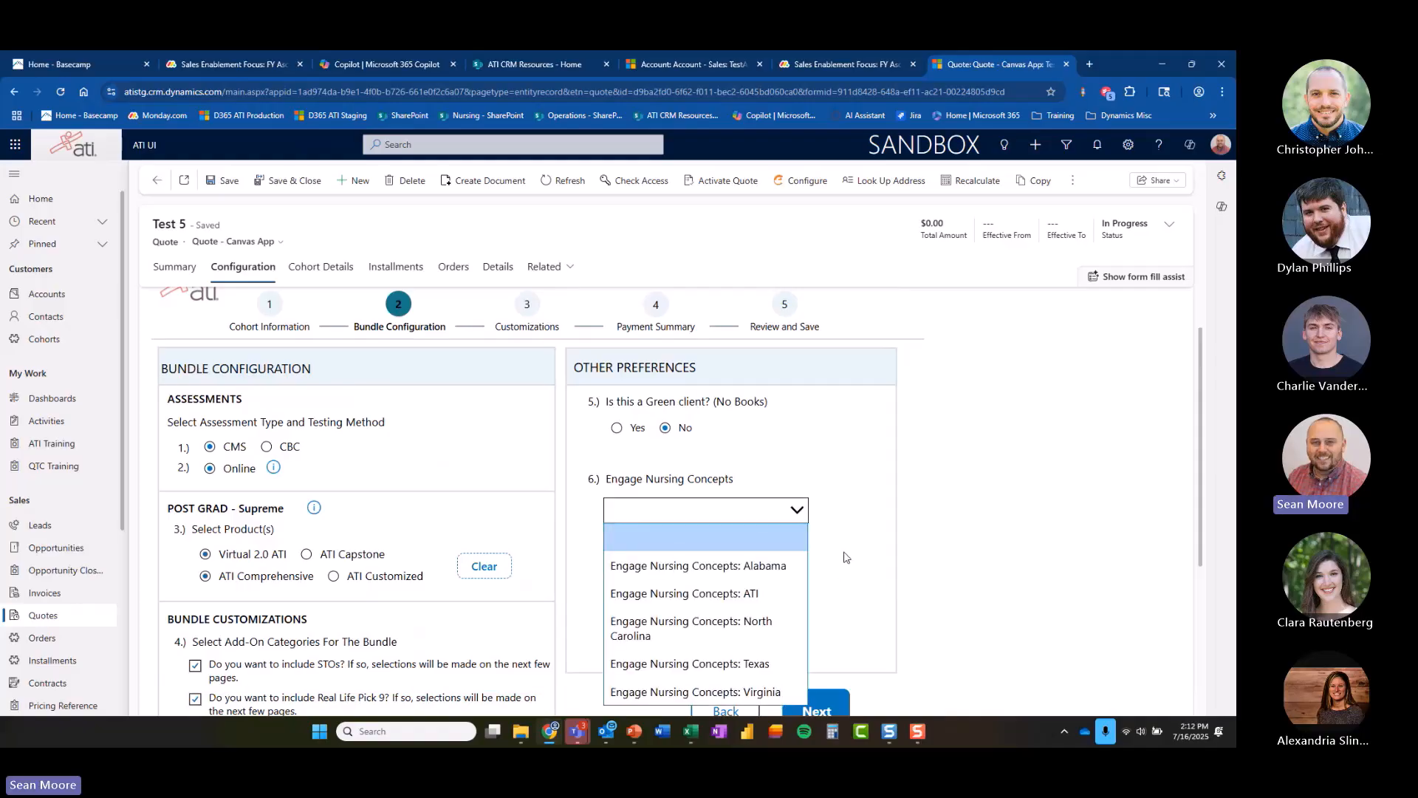
click(704, 599)
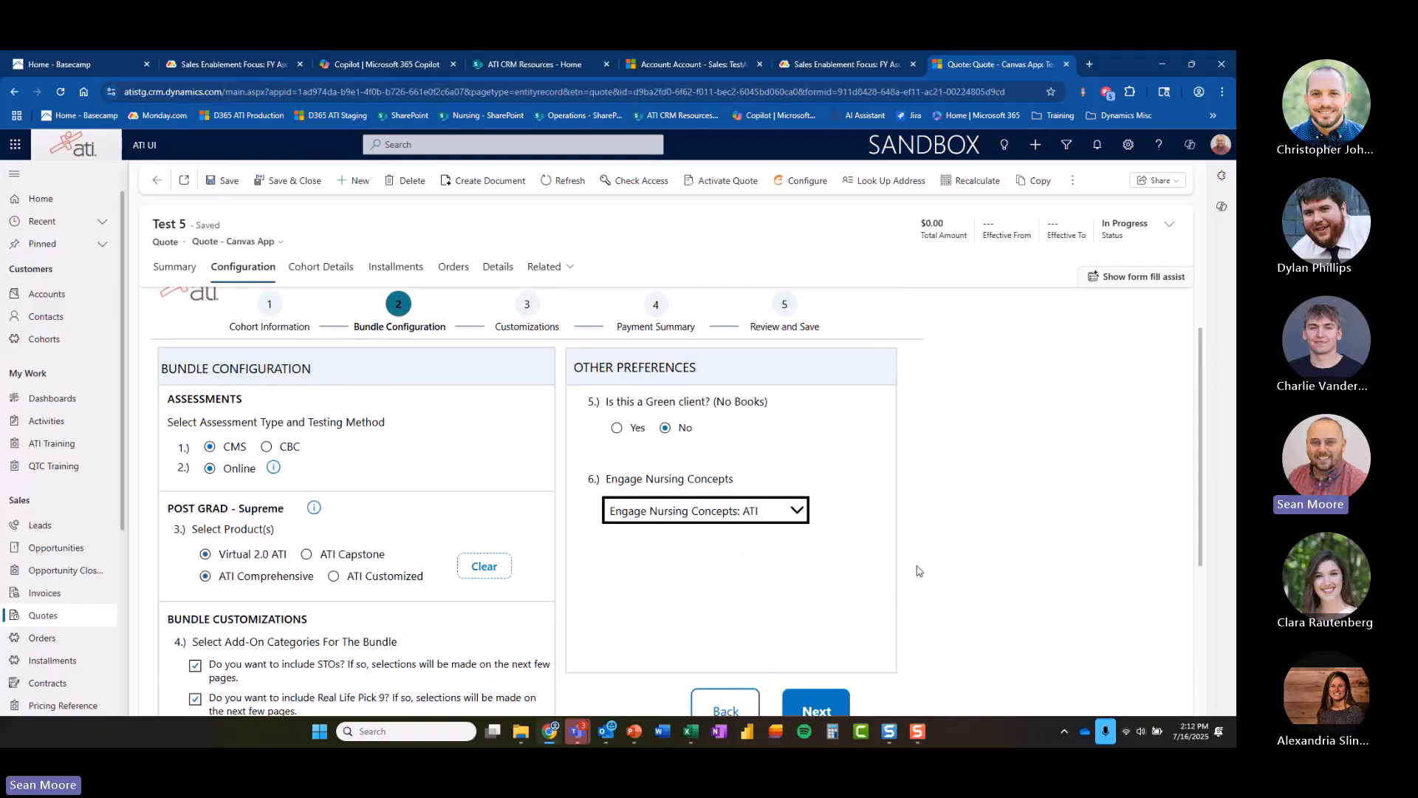
scroll(918, 570, down, 2)
click(836, 584)
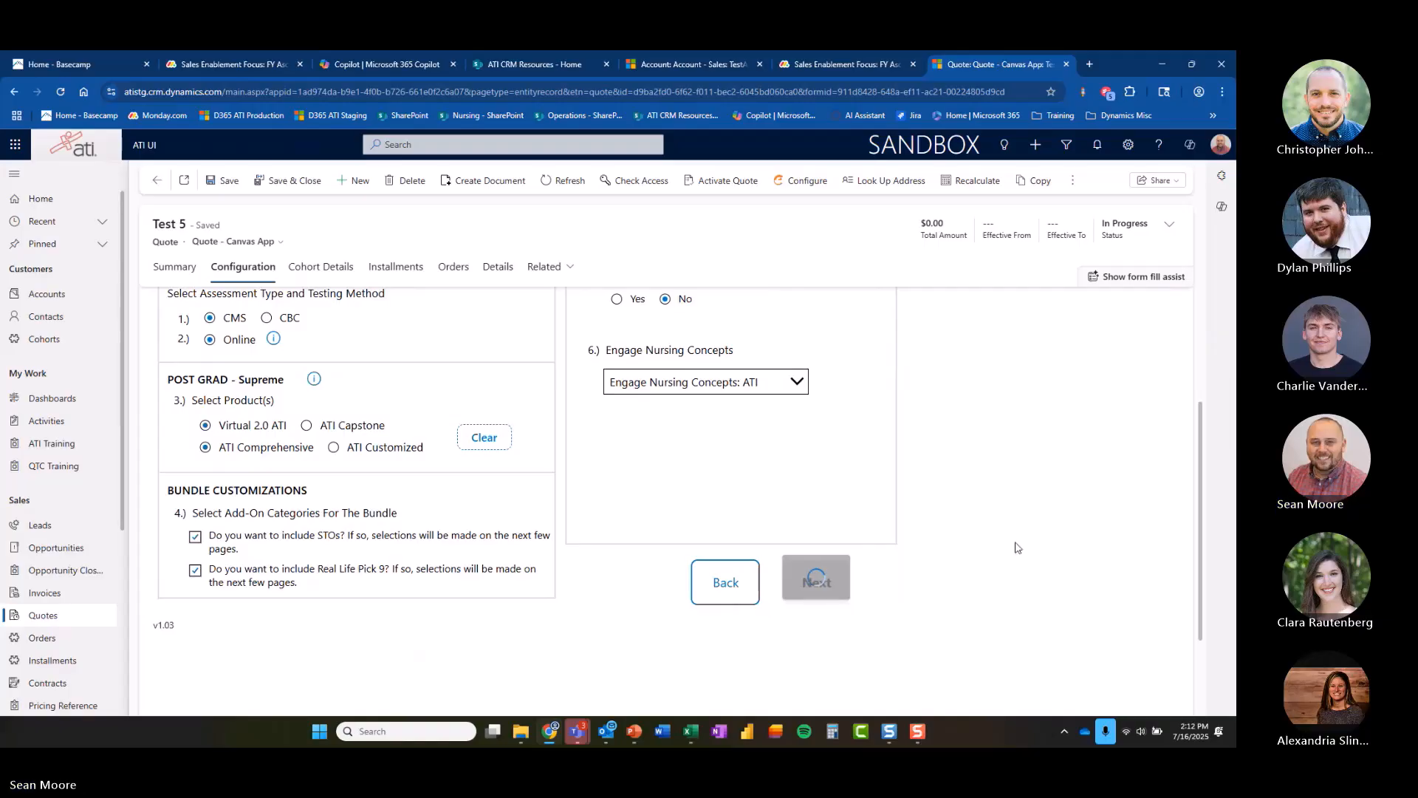
scroll(992, 531, up, 2)
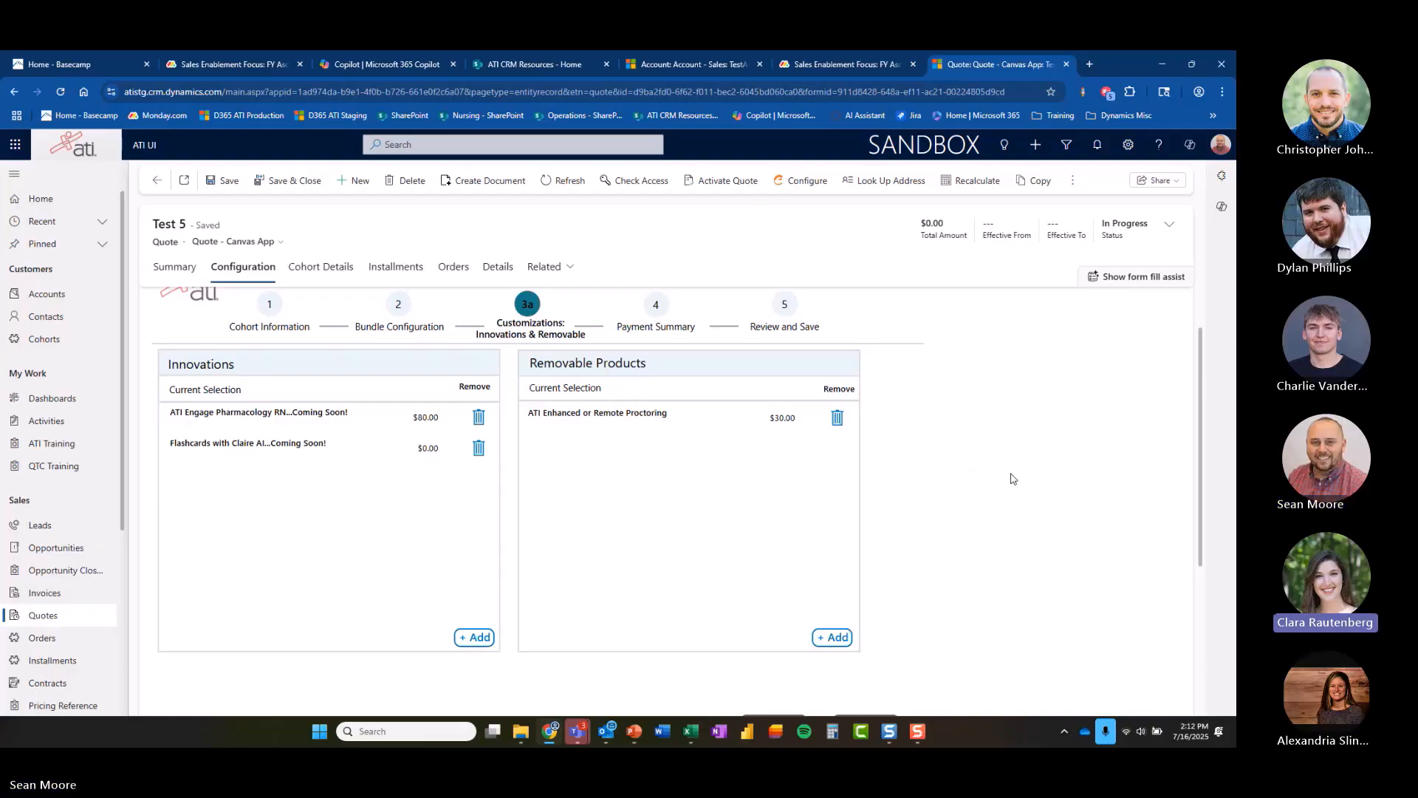
Keep the default innovations and removable products and continue to the Real Life selection.
scroll(1012, 478, up, 1)
scroll(1036, 499, down, 1)
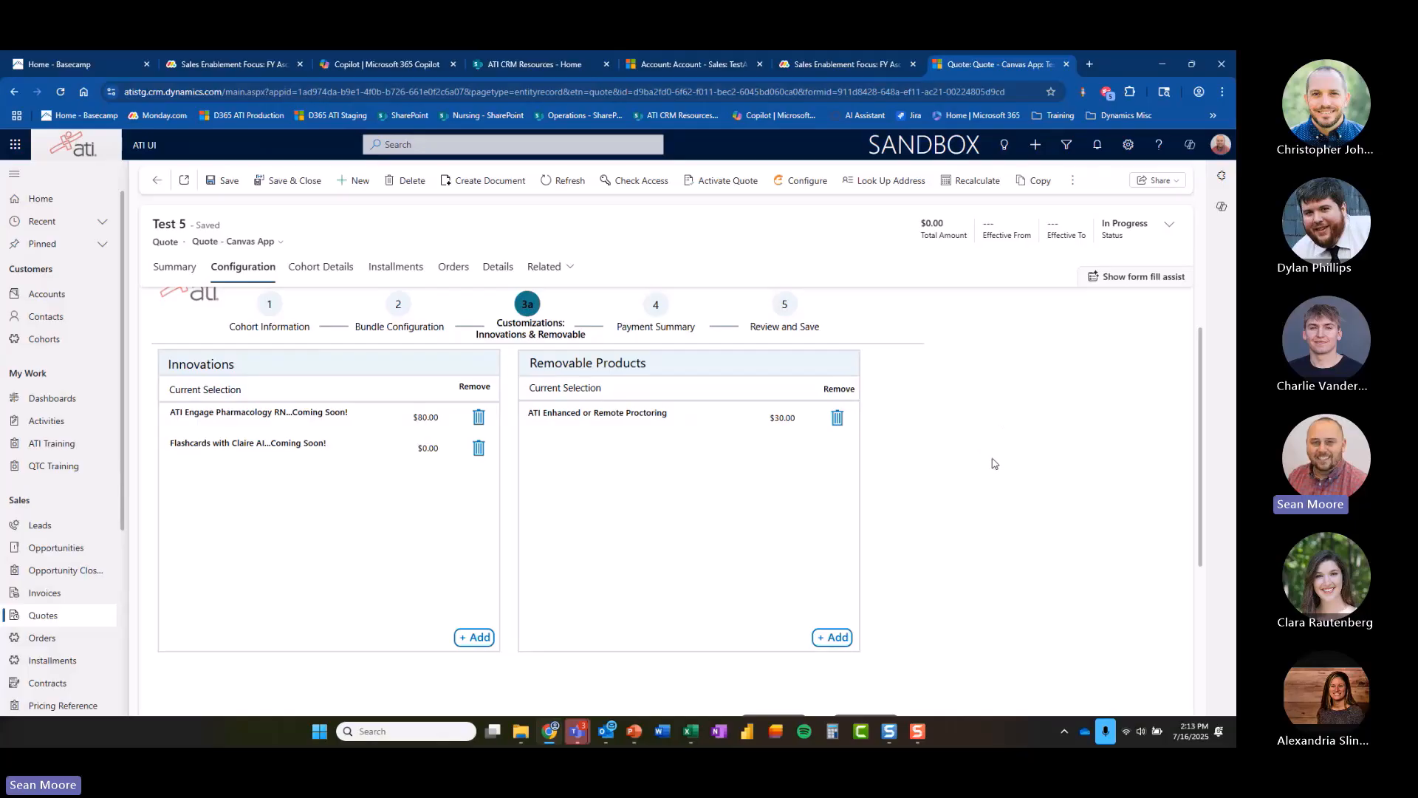
scroll(1013, 465, down, 3)
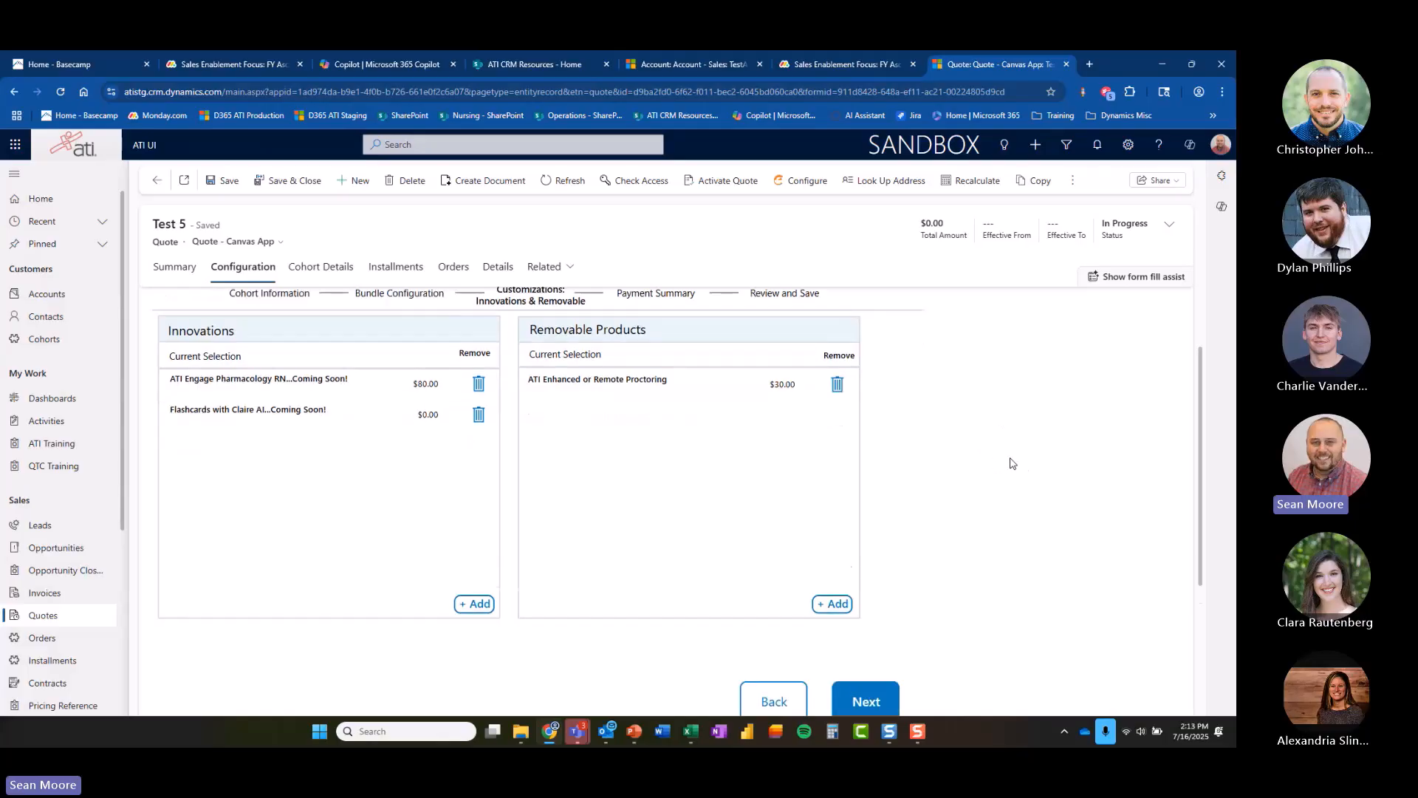
scroll(1019, 468, up, 3)
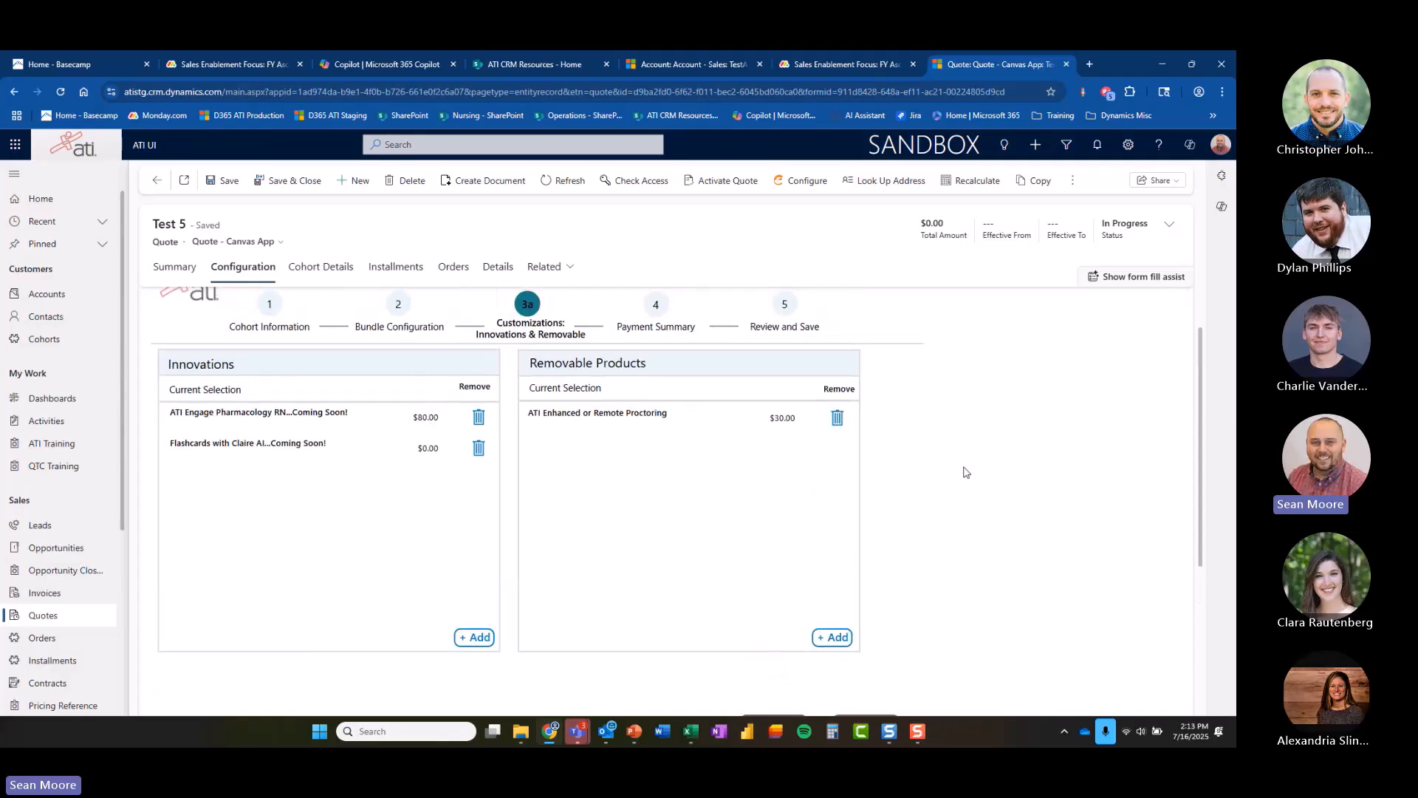
scroll(967, 469, down, 2)
click(881, 672)
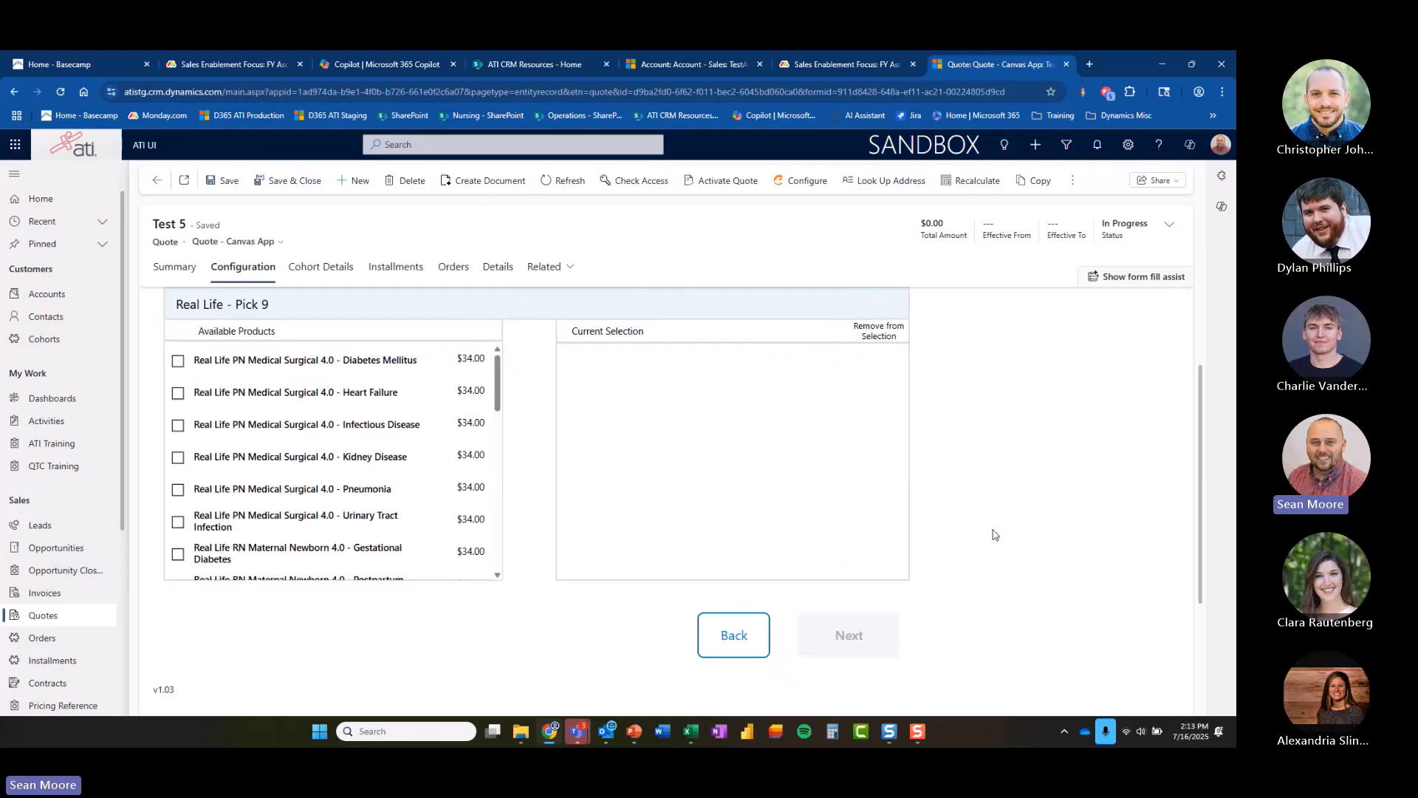
Select nine Real Life Pick 9 products, starting with Medical Surgical 4.0 - Diabetes Mellitus, and continue to STO Add-Ons.
scroll(997, 517, up, 2)
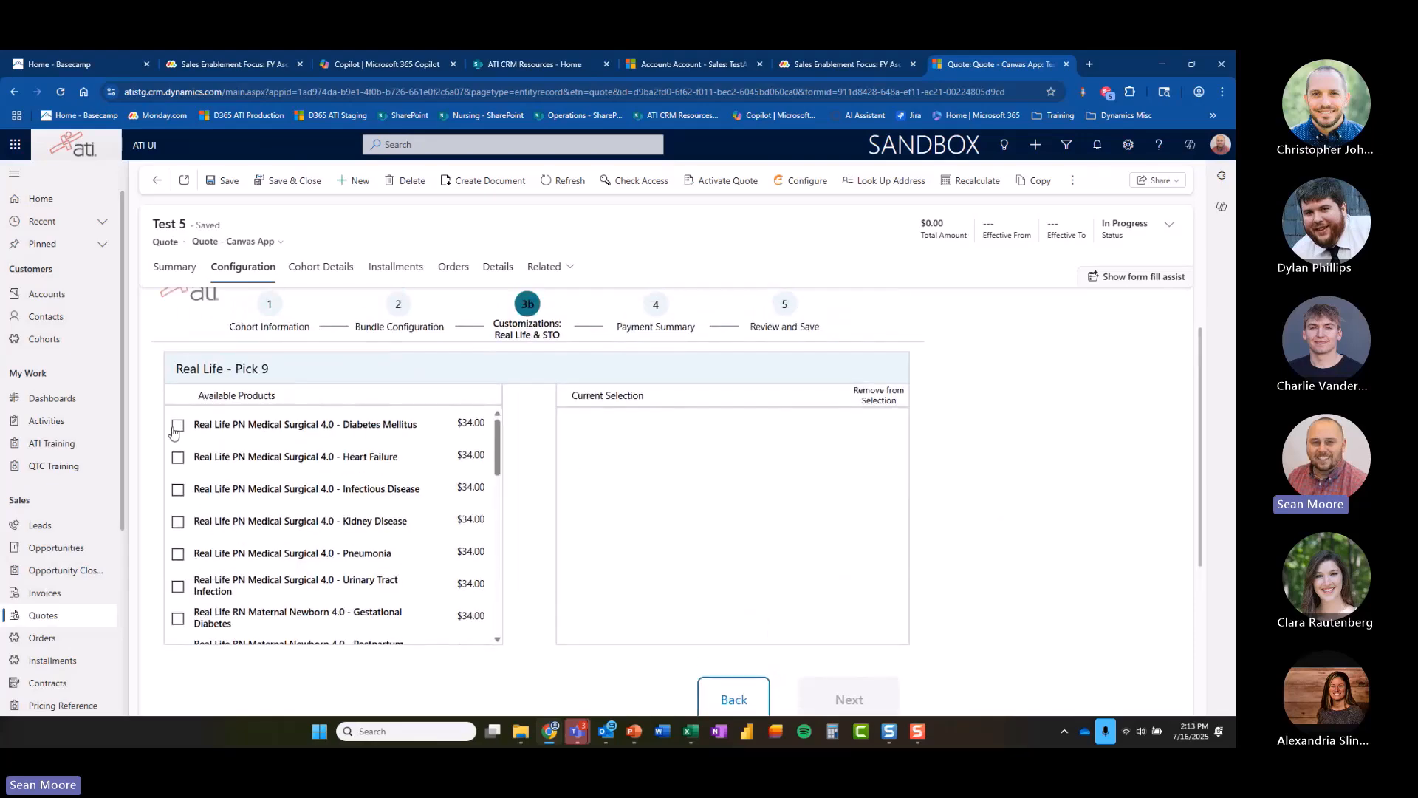
click(178, 426)
click(178, 459)
click(178, 427)
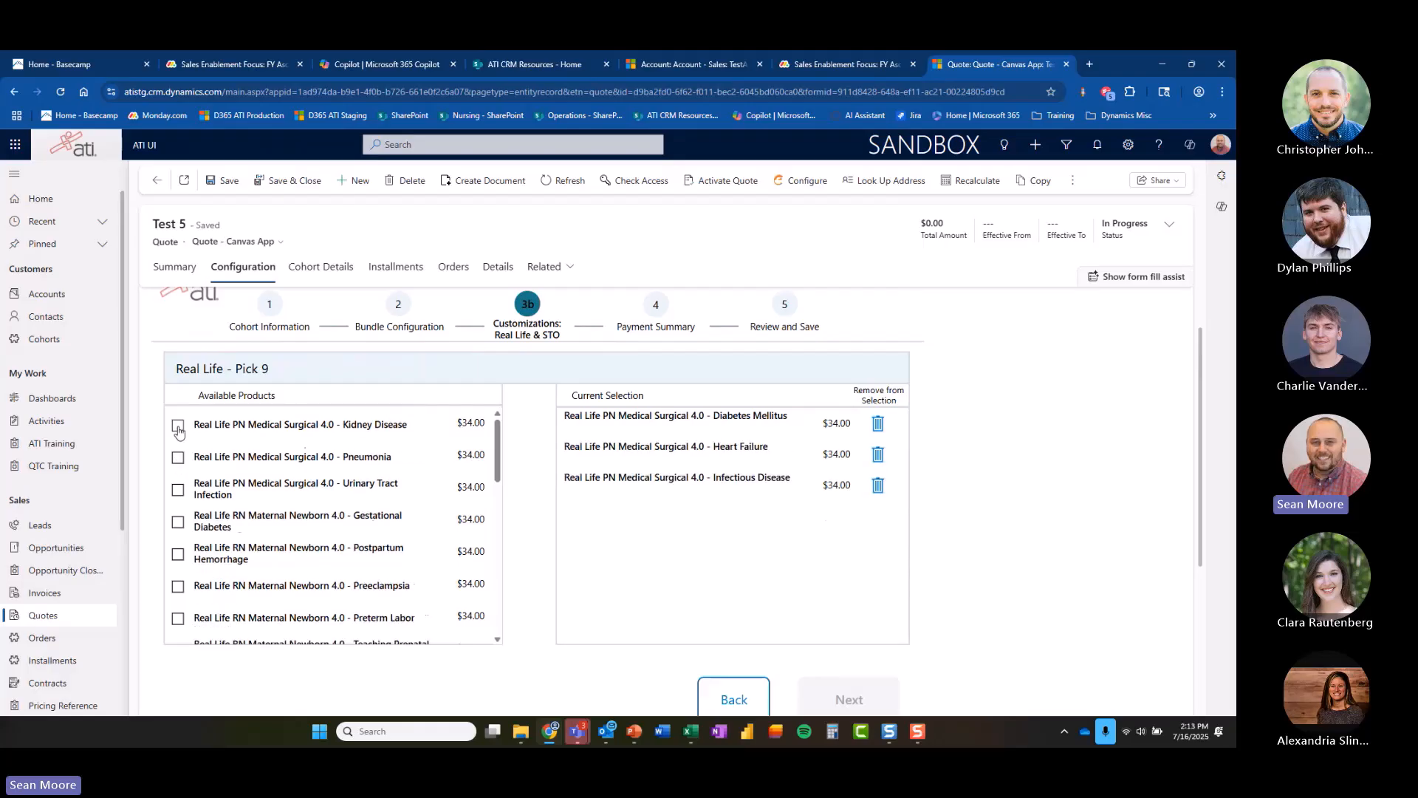
click(178, 426)
click(178, 427)
click(178, 427)
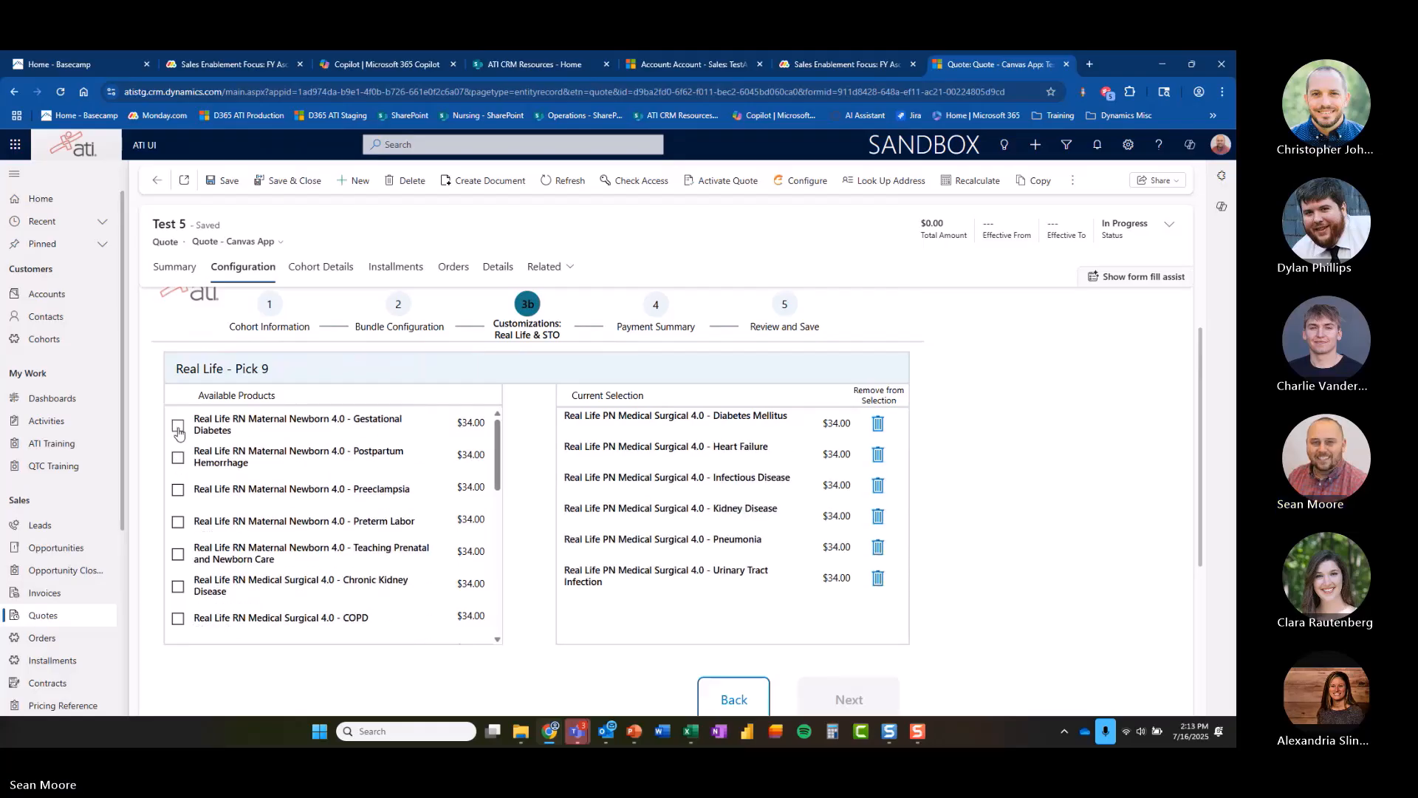
click(178, 427)
click(178, 427)
click(178, 427)
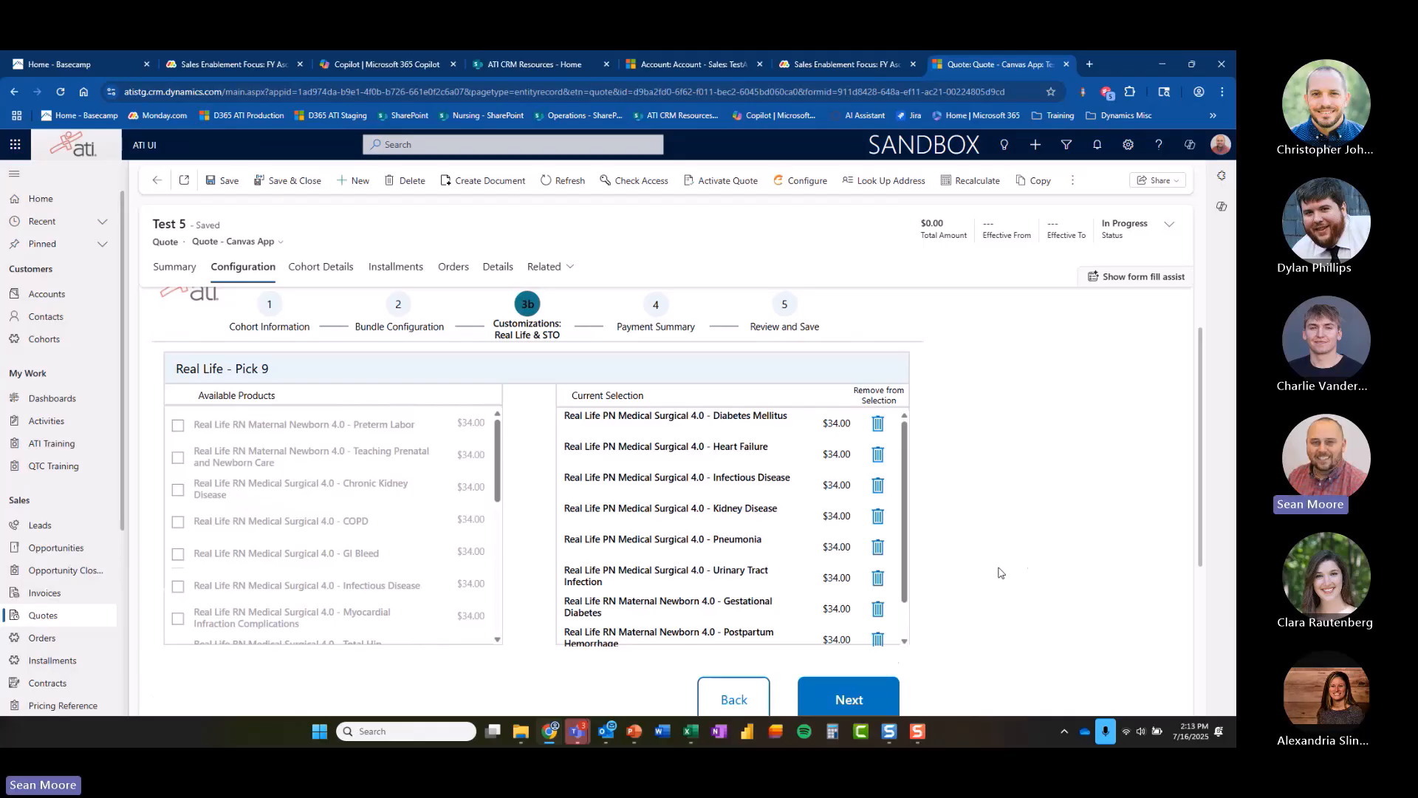
click(883, 694)
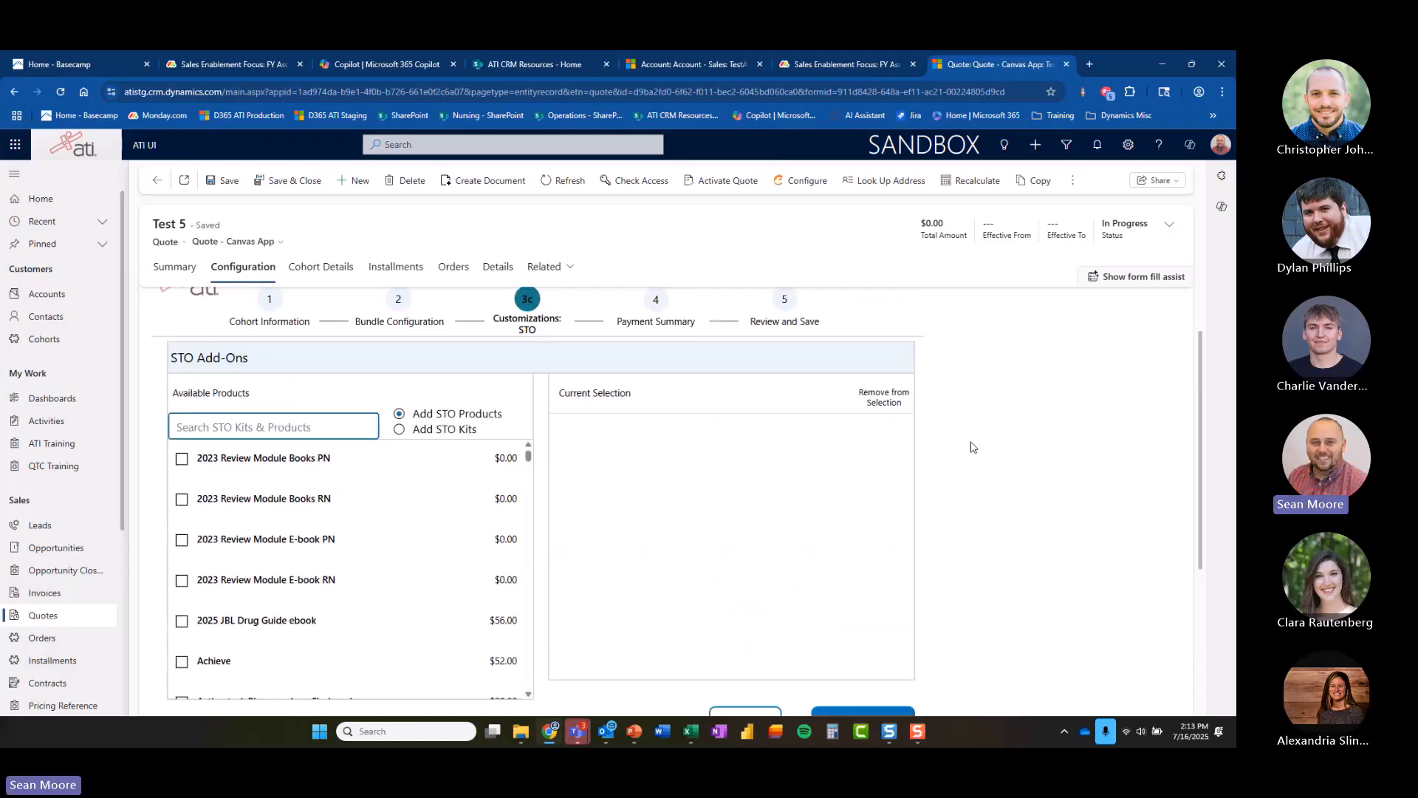
Add 2023 Review Module Books PN as an STO product and continue to the Payment Summary.
click(181, 459)
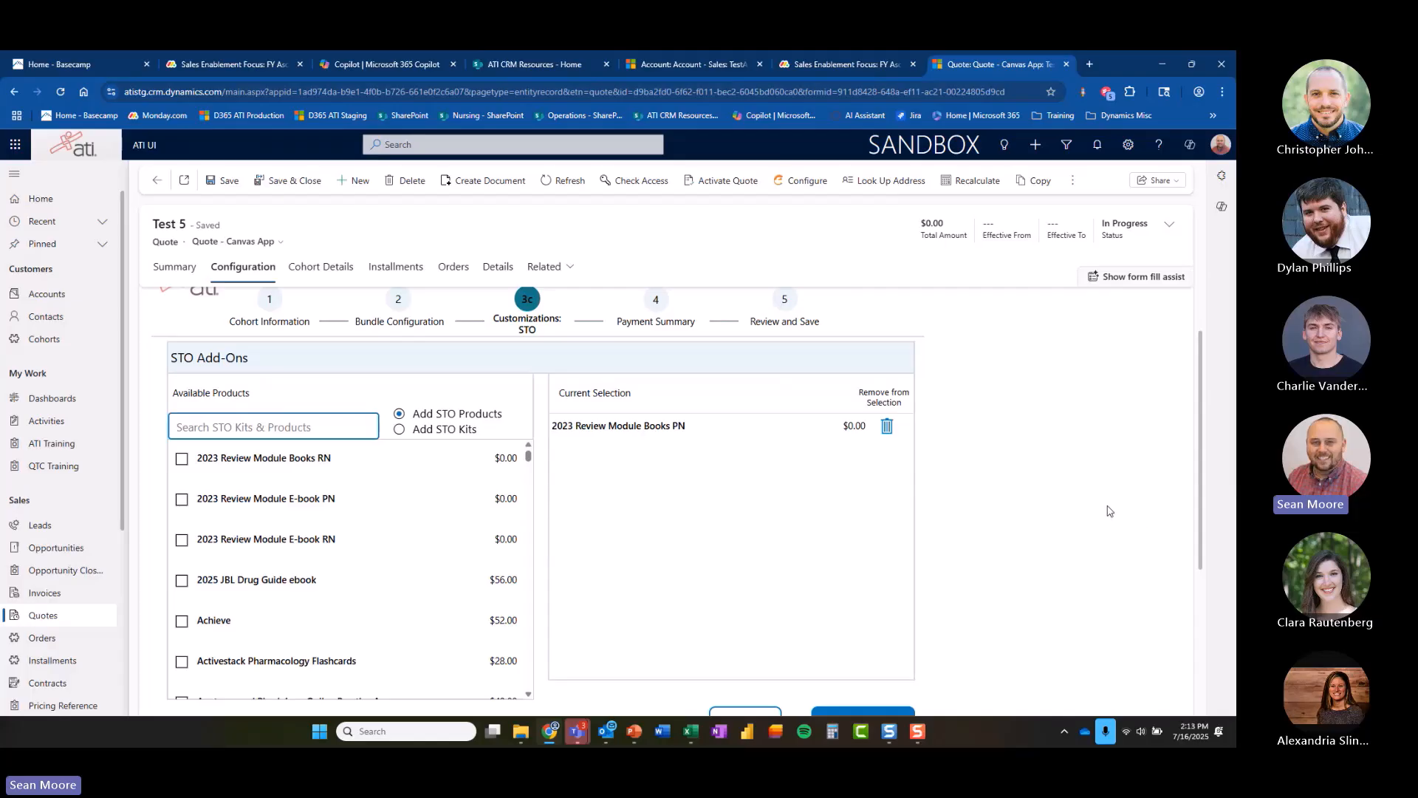
scroll(1125, 533, down, 1)
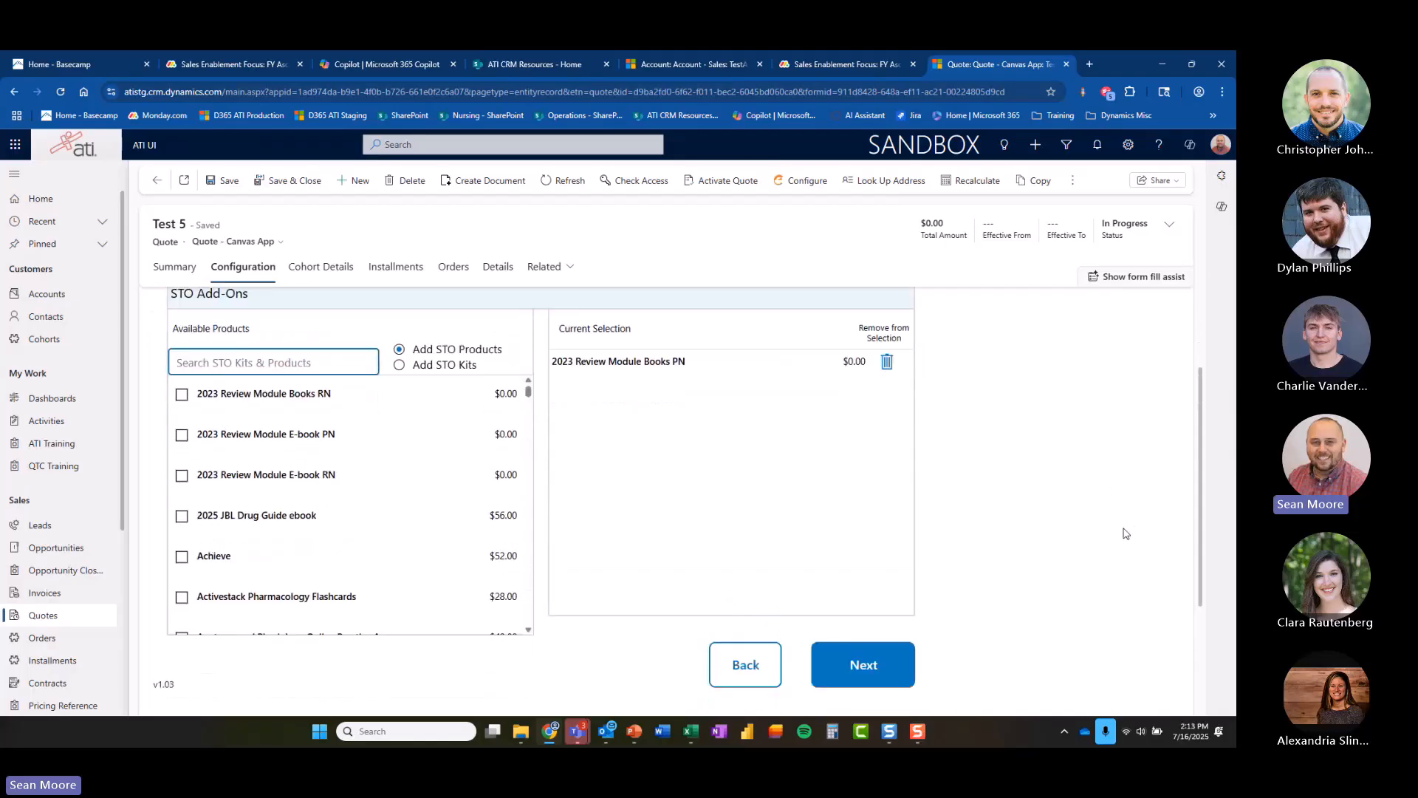
click(900, 662)
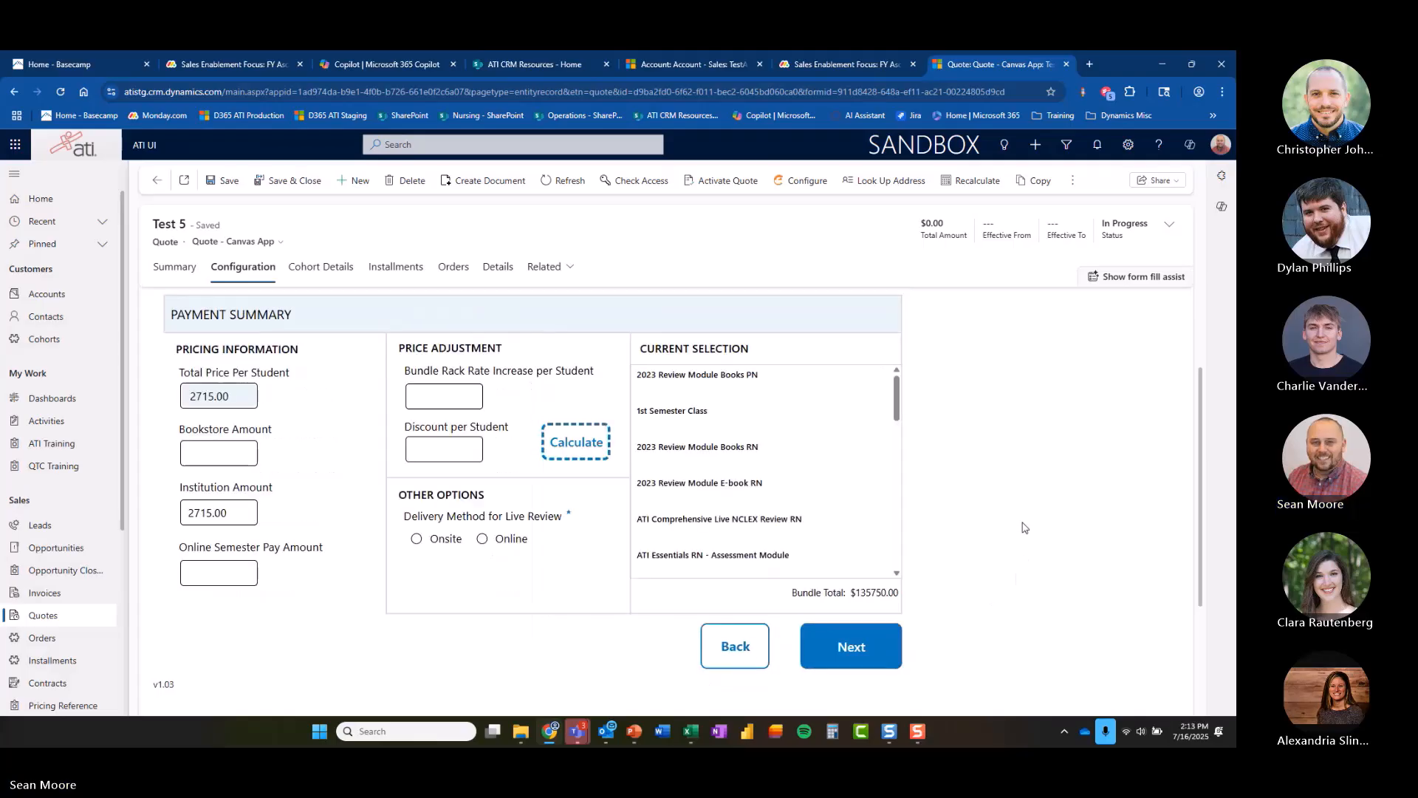
Enter a discount per student of 50 and calculate the pricing.
scroll(1034, 527, up, 2)
scroll(1065, 526, down, 1)
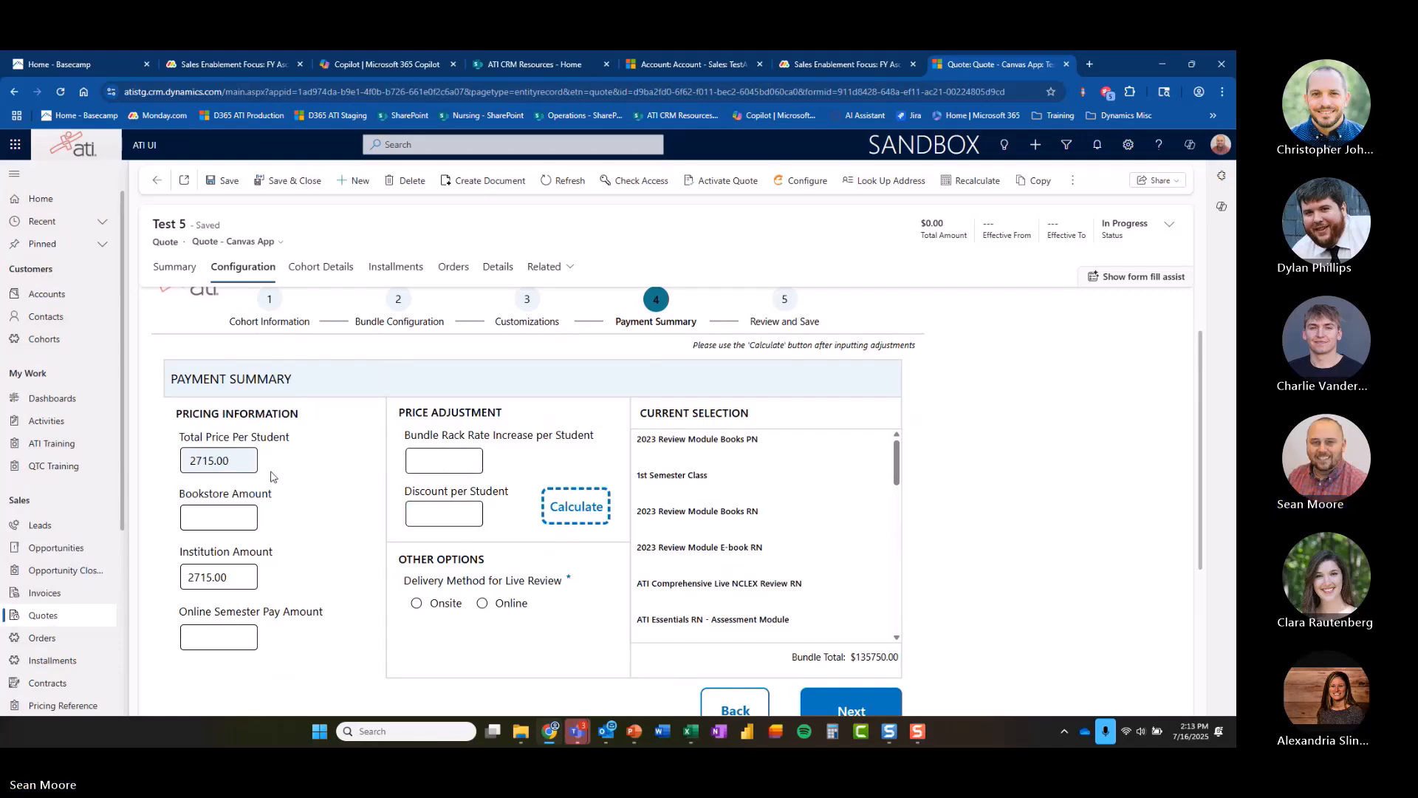
click(426, 507)
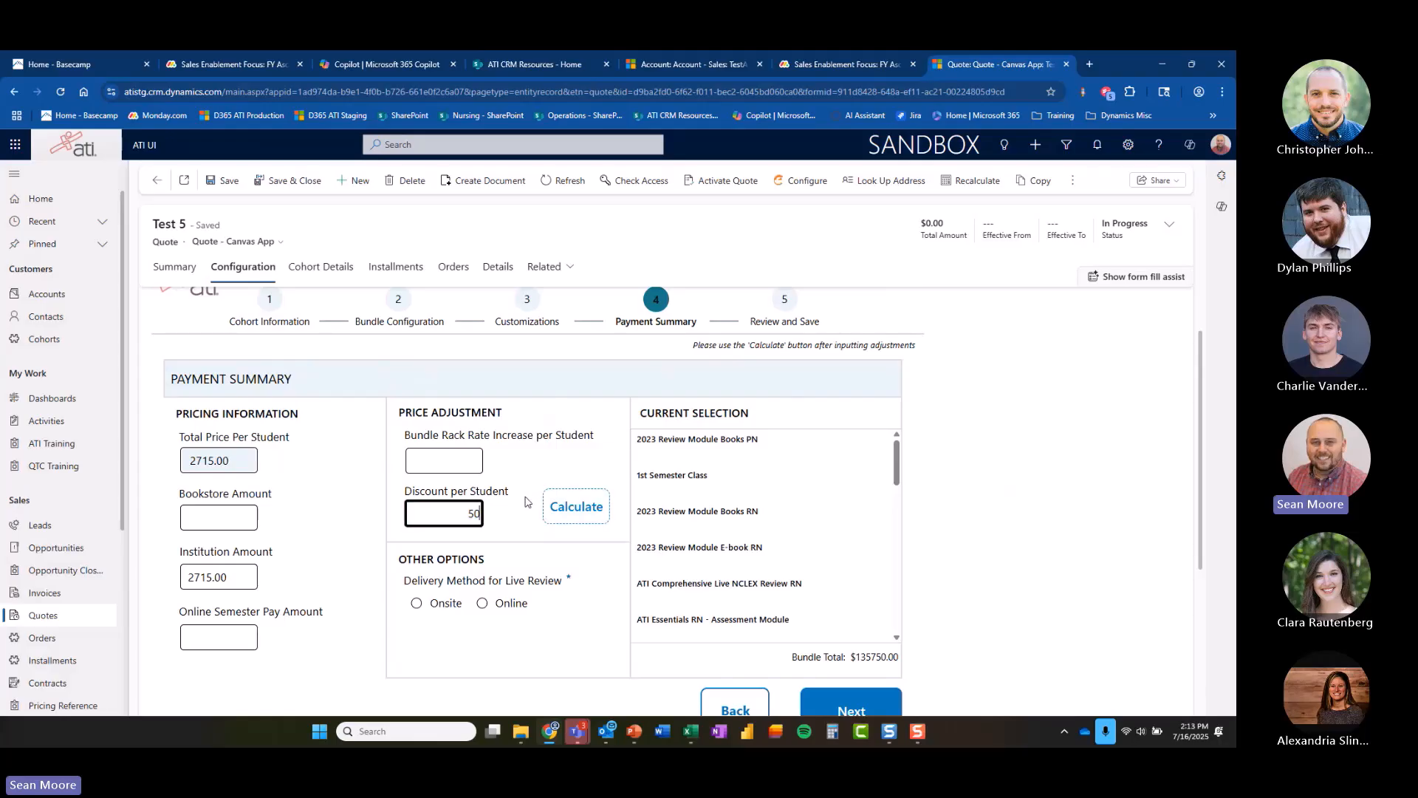
key(Tab)
key(Return)
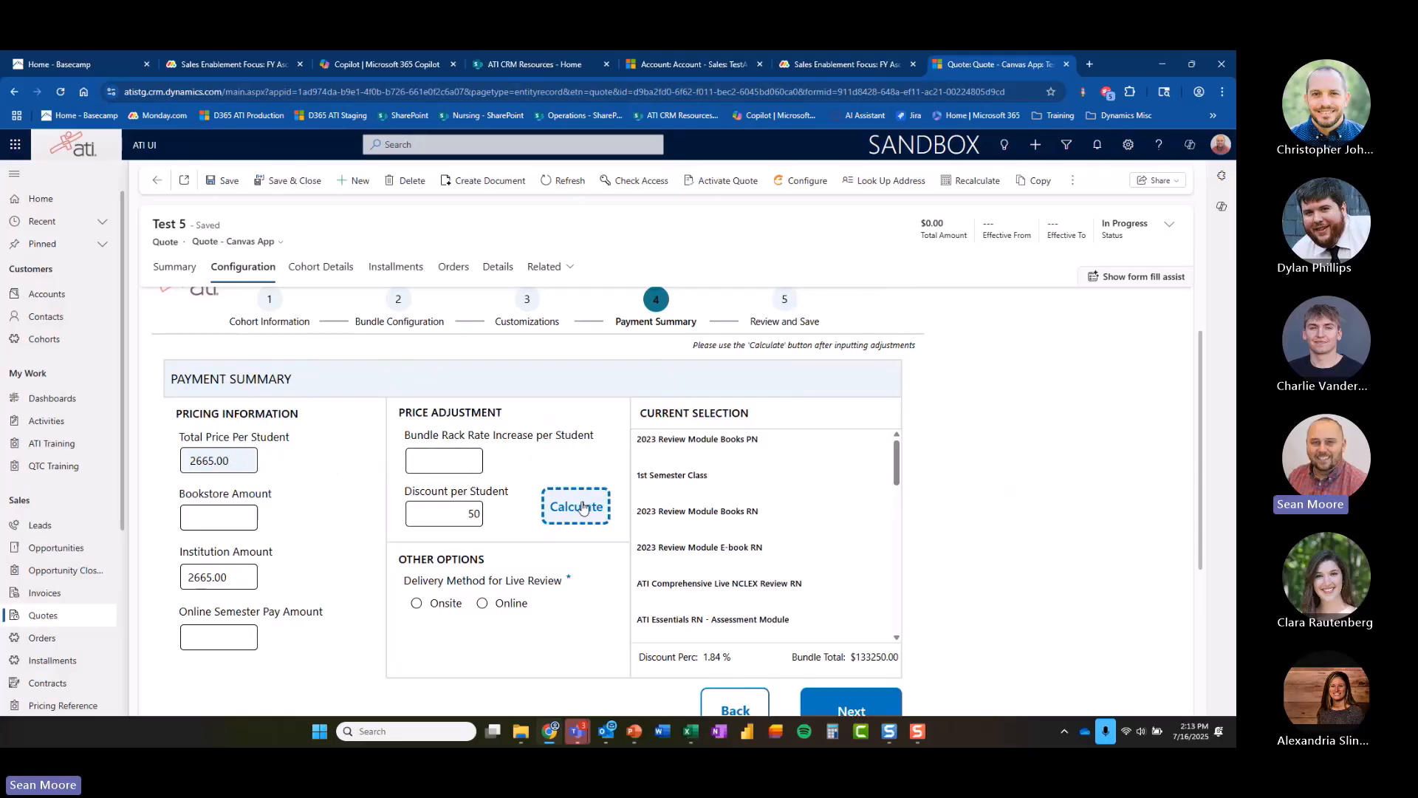
Recalculate with a zero discount, then re-enter the 50 discount per student and recalculate.
key(shift+Tab)
click(553, 510)
double_click(460, 510)
click(478, 508)
text(0)
key(Tab)
key(Return)
click(472, 513)
text(50)
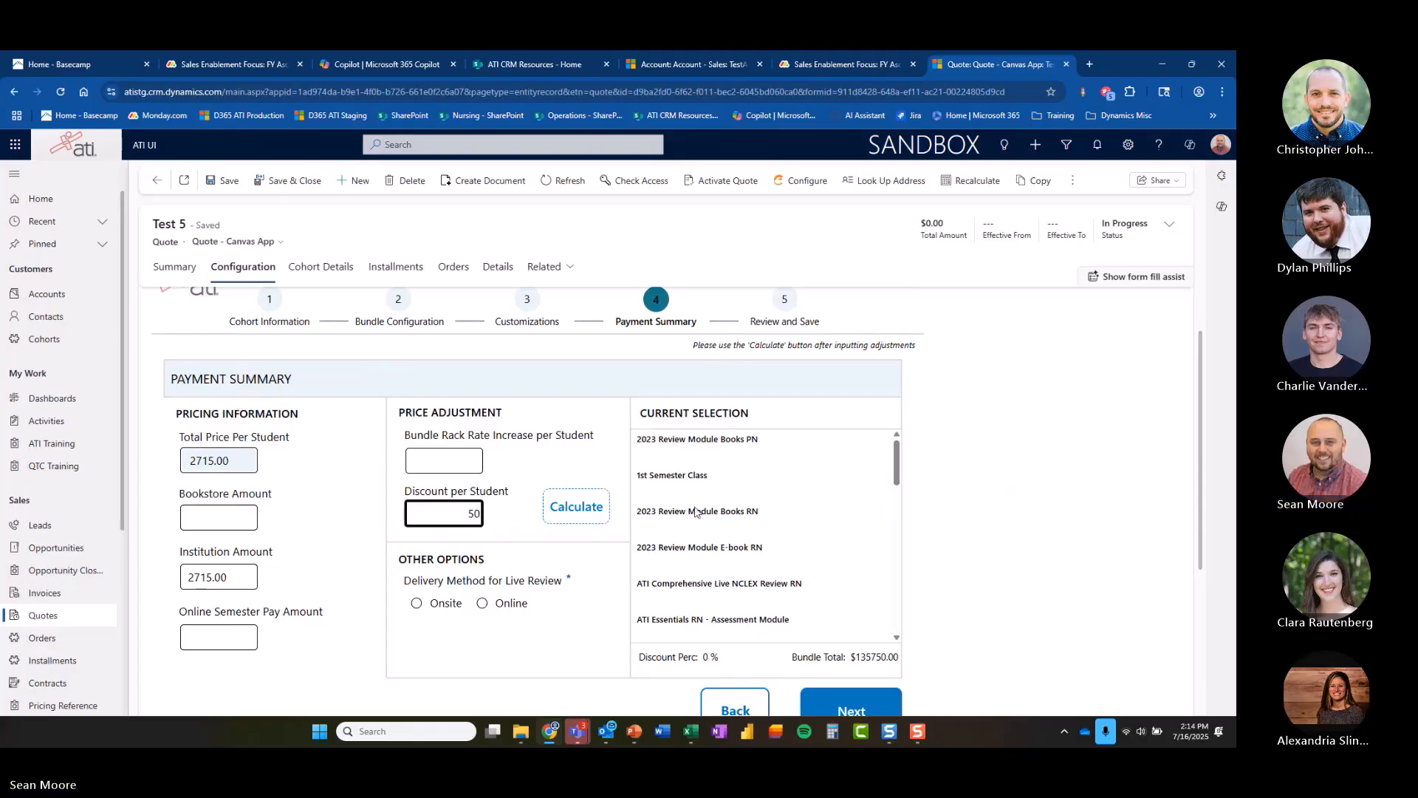
click(573, 508)
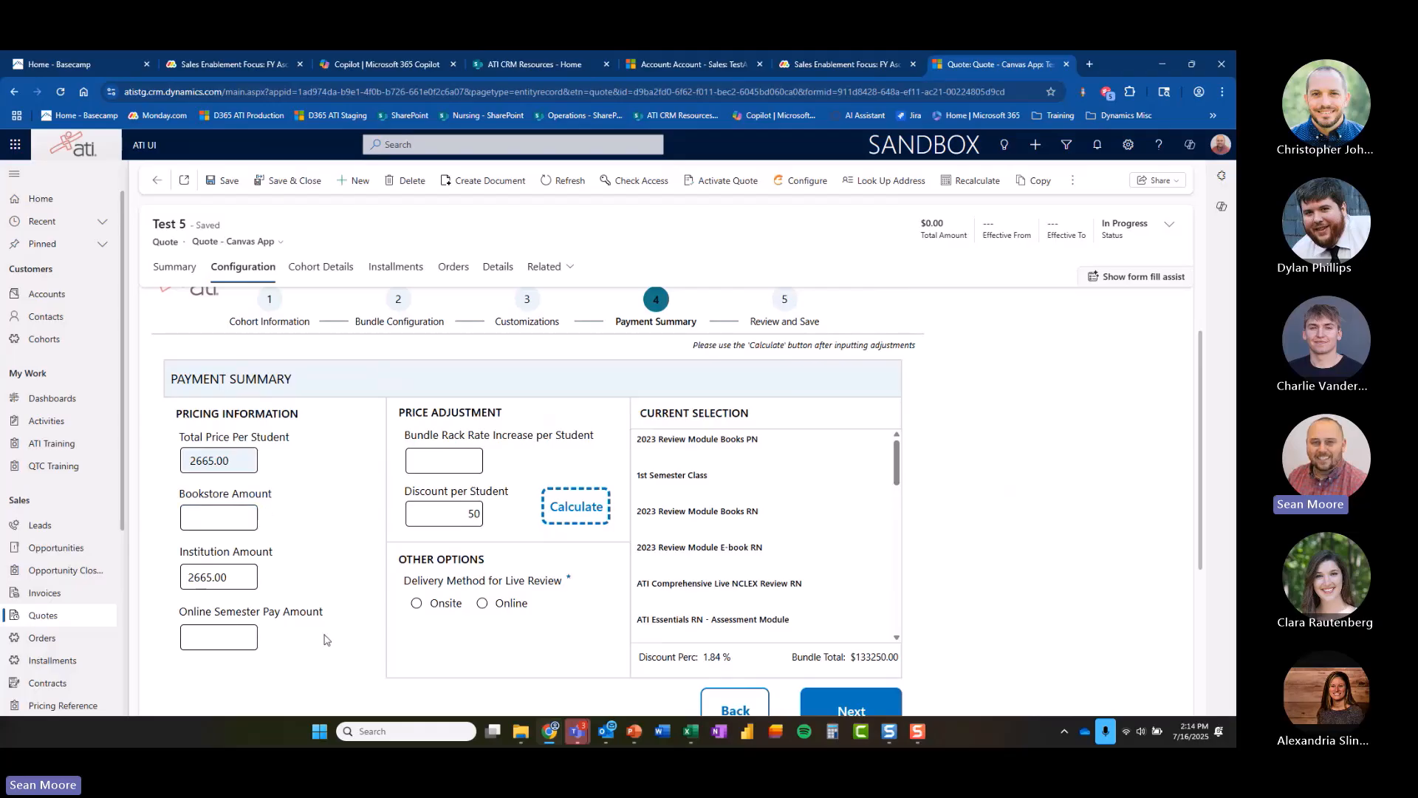
Clear the discount and try a bundle rack rate increase of 100, then recalculate.
click(242, 639)
double_click(464, 513)
key(BackSpace)
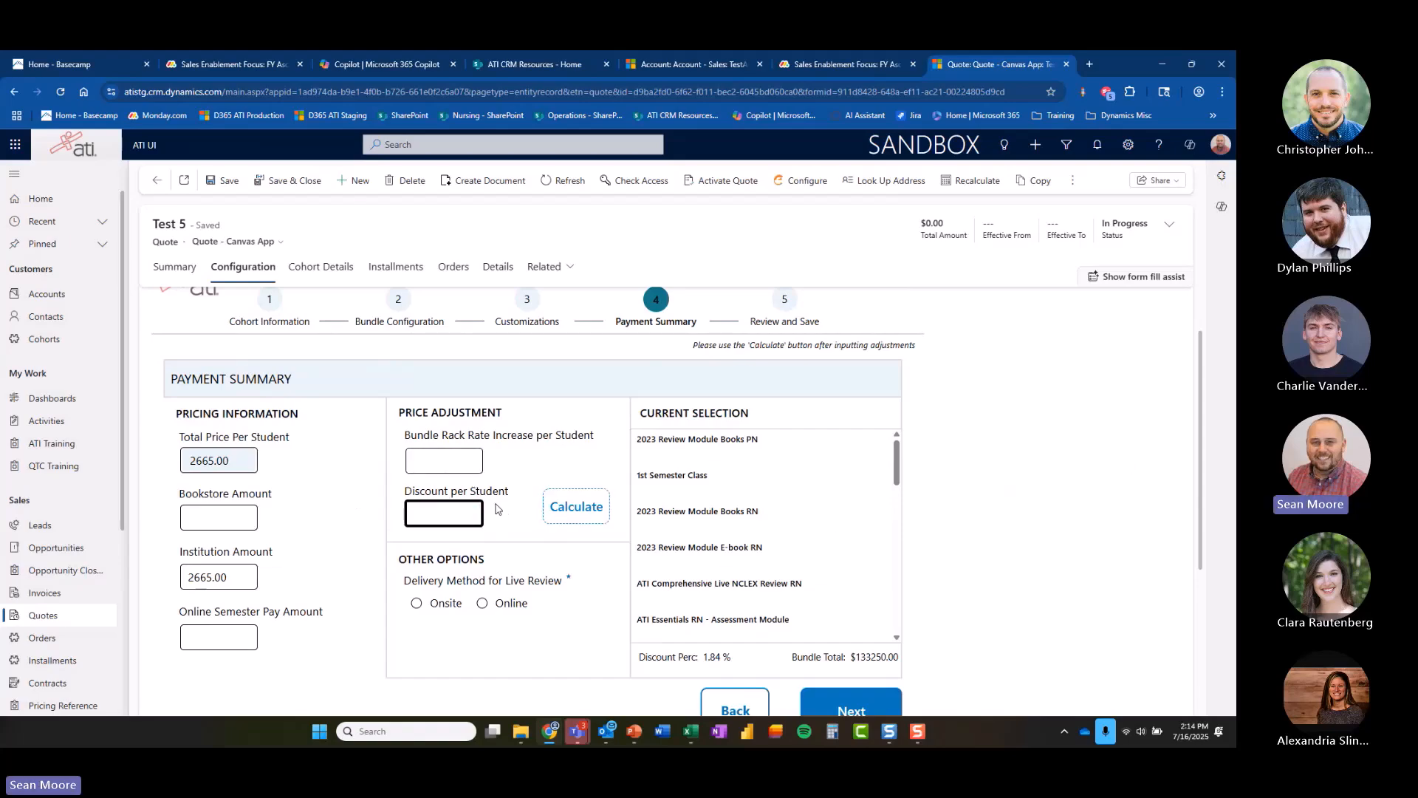
click(438, 471)
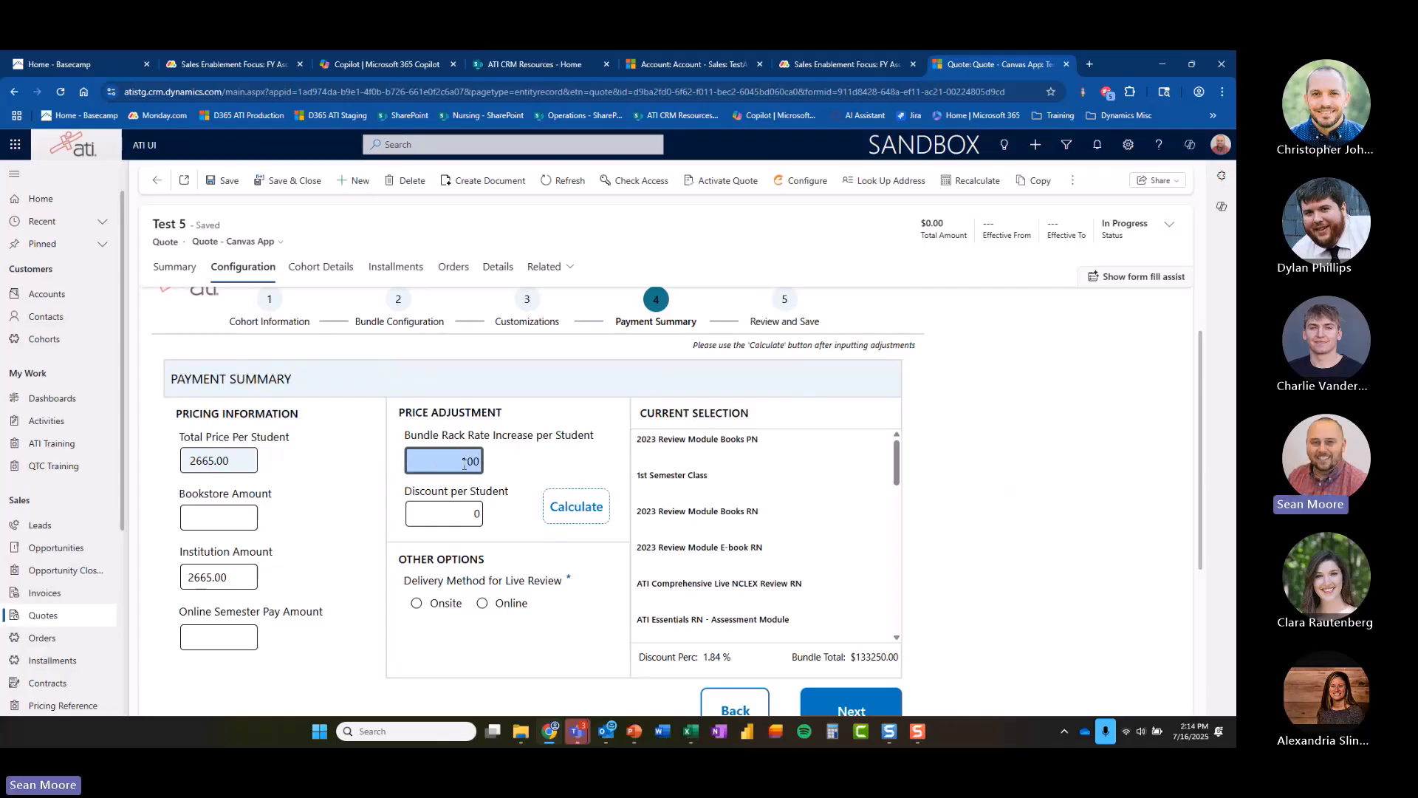
click(576, 508)
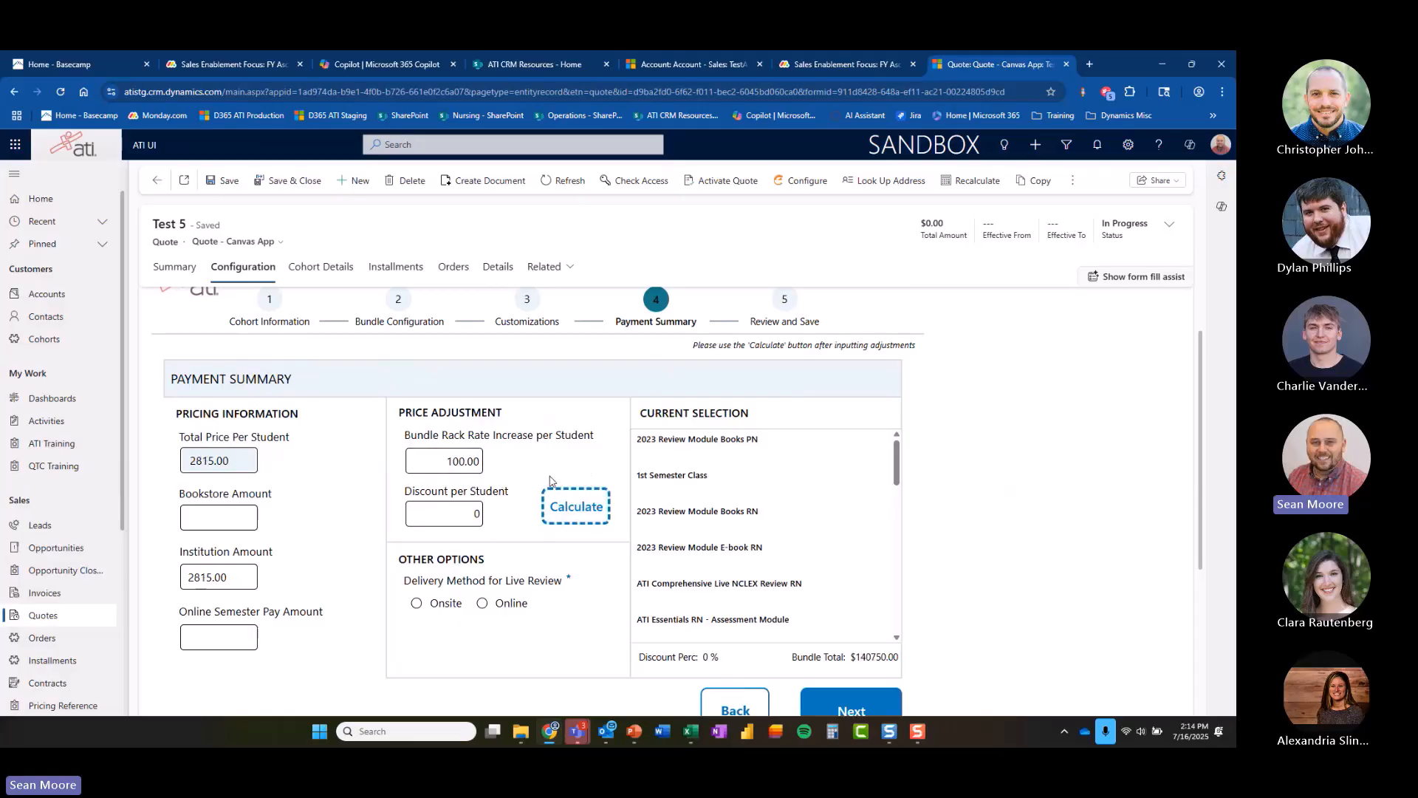
Clear the rack rate increase, re-enter the 50 discount per student and recalculate.
click(446, 459)
key(BackSpace)
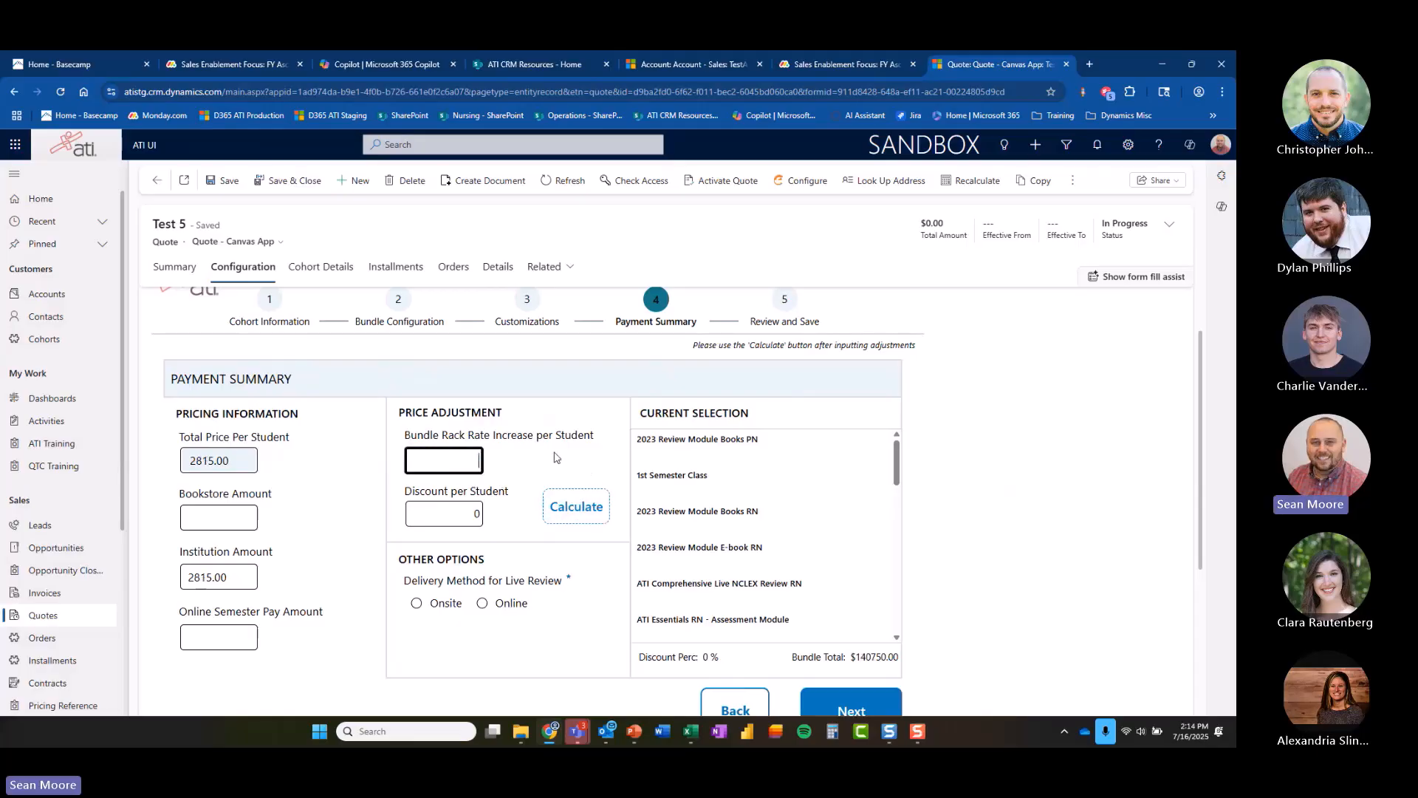
key(Tab)
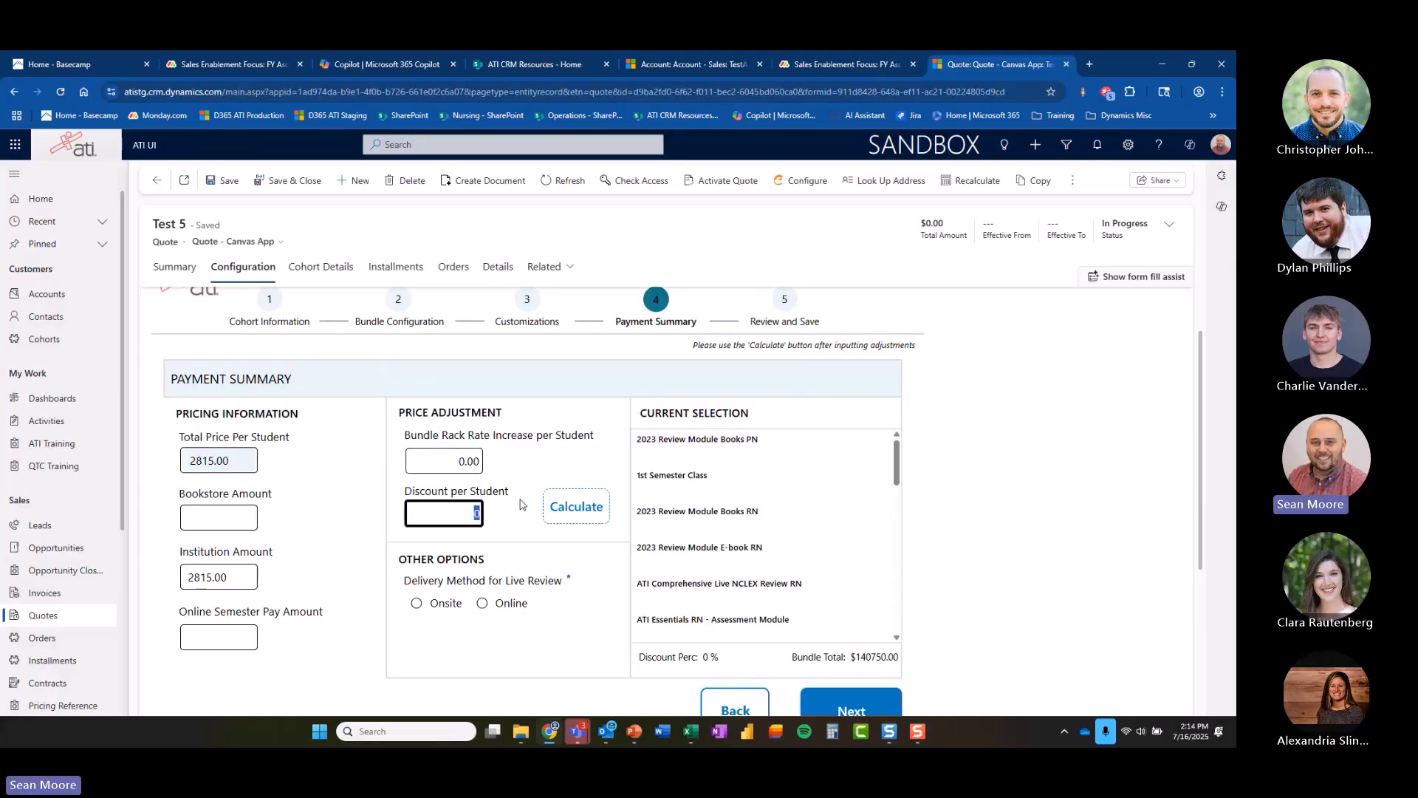
click(565, 508)
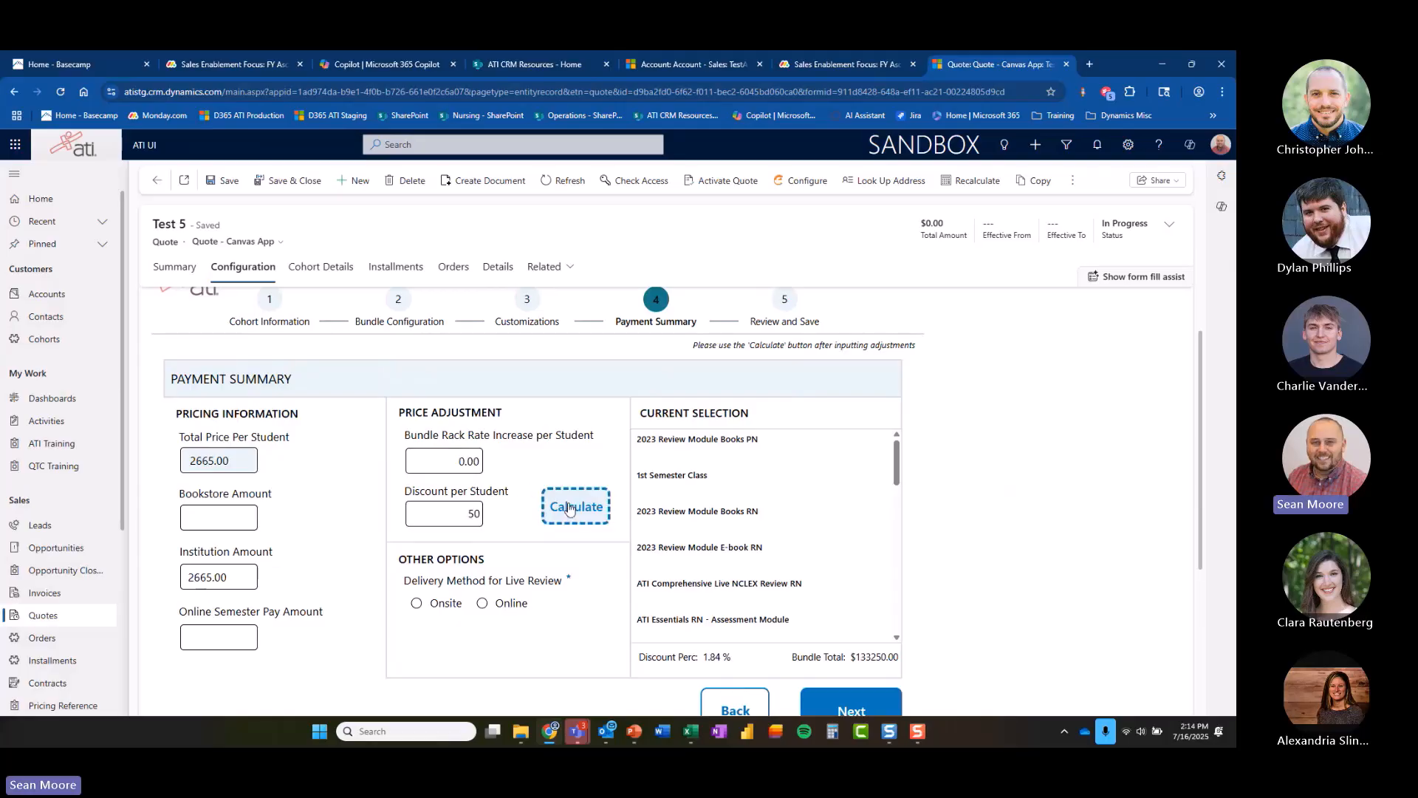
Choose Onsite as the delivery method for live review.
click(418, 605)
mouse_move(895, 473)
mouse_down()
mouse_move(896, 628)
mouse_move(896, 452)
mouse_up()
scroll(1033, 562, down, 1)
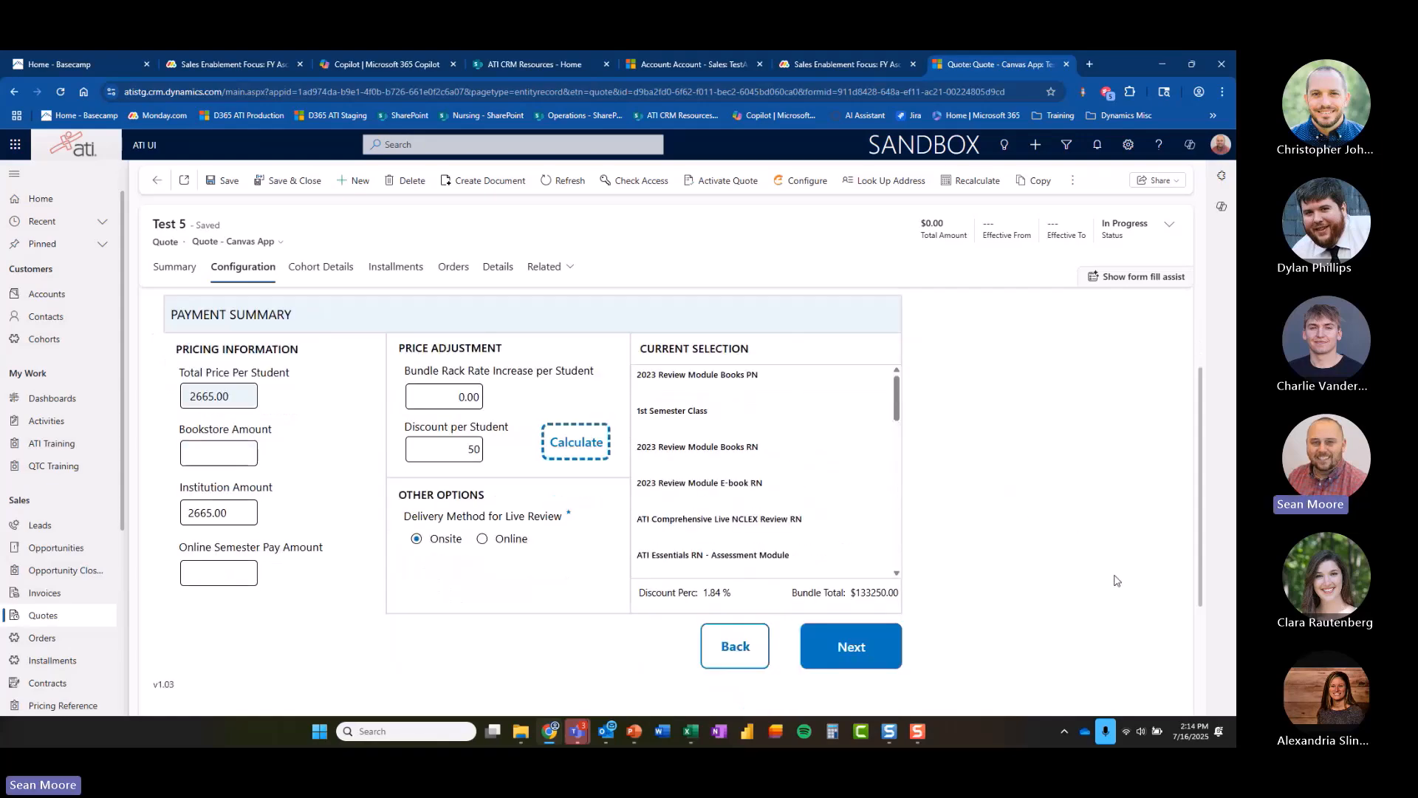
Continue to the Review and Save step and review the quote summary.
click(723, 593)
scroll(1075, 535, up, 2)
scroll(1070, 532, down, 2)
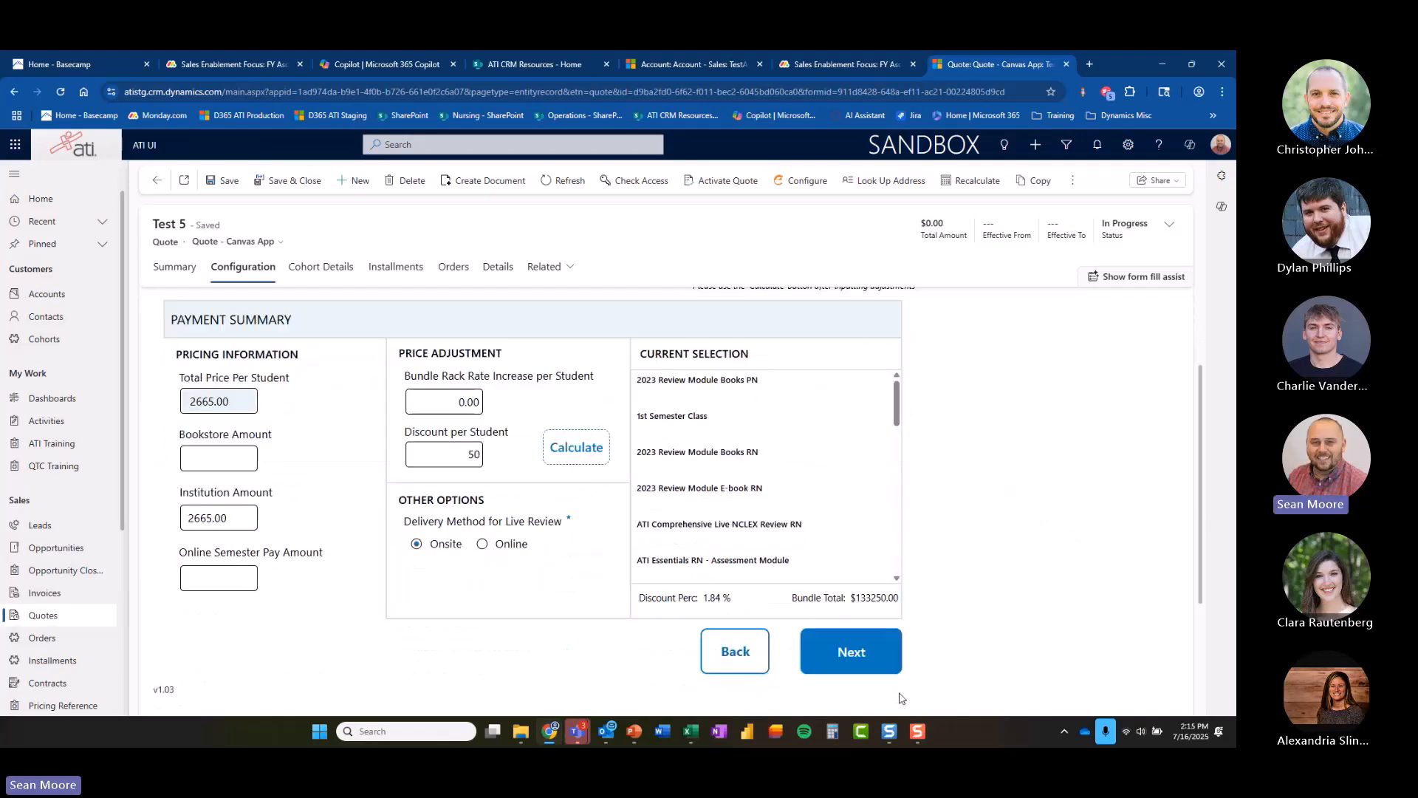
click(848, 661)
scroll(1045, 573, up, 2)
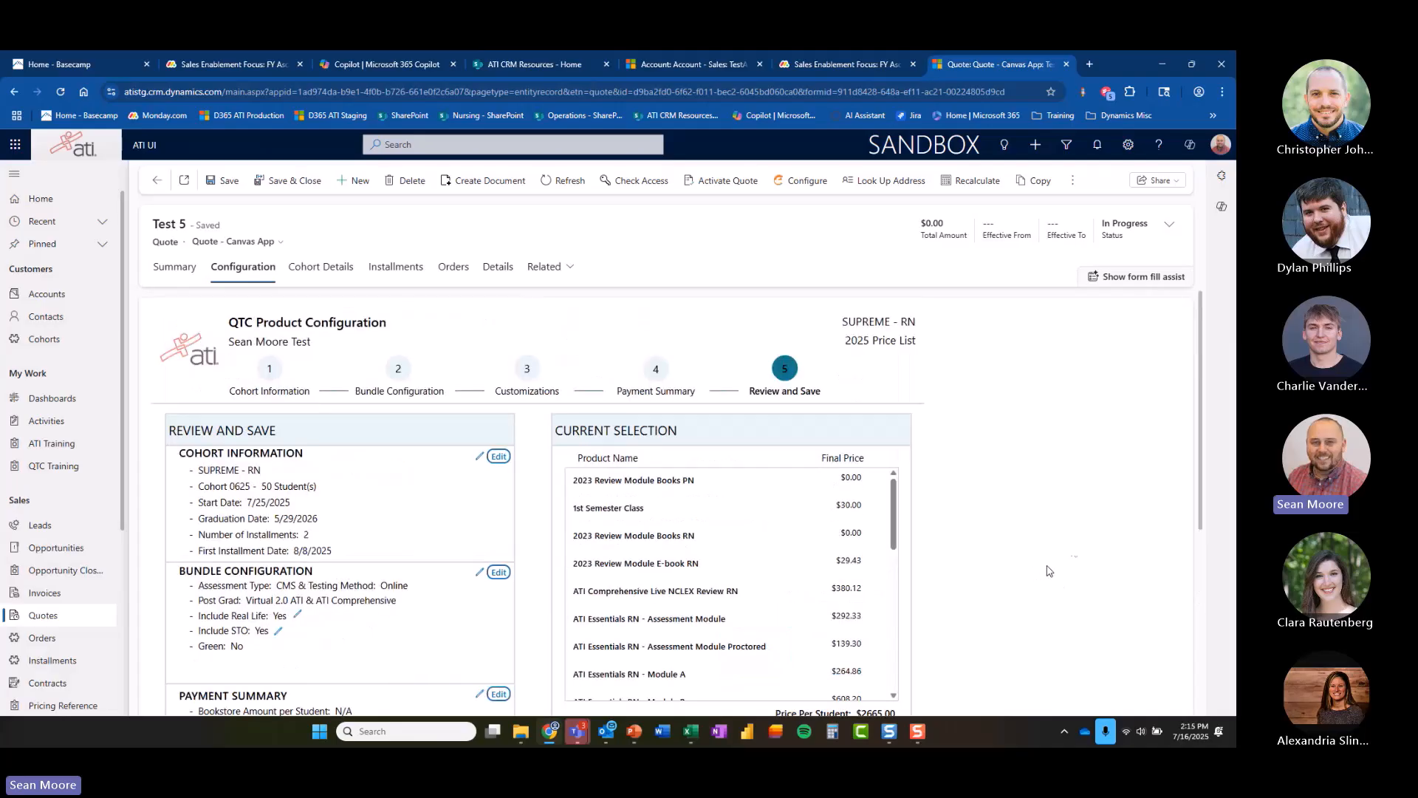
scroll(1196, 591, down, 1)
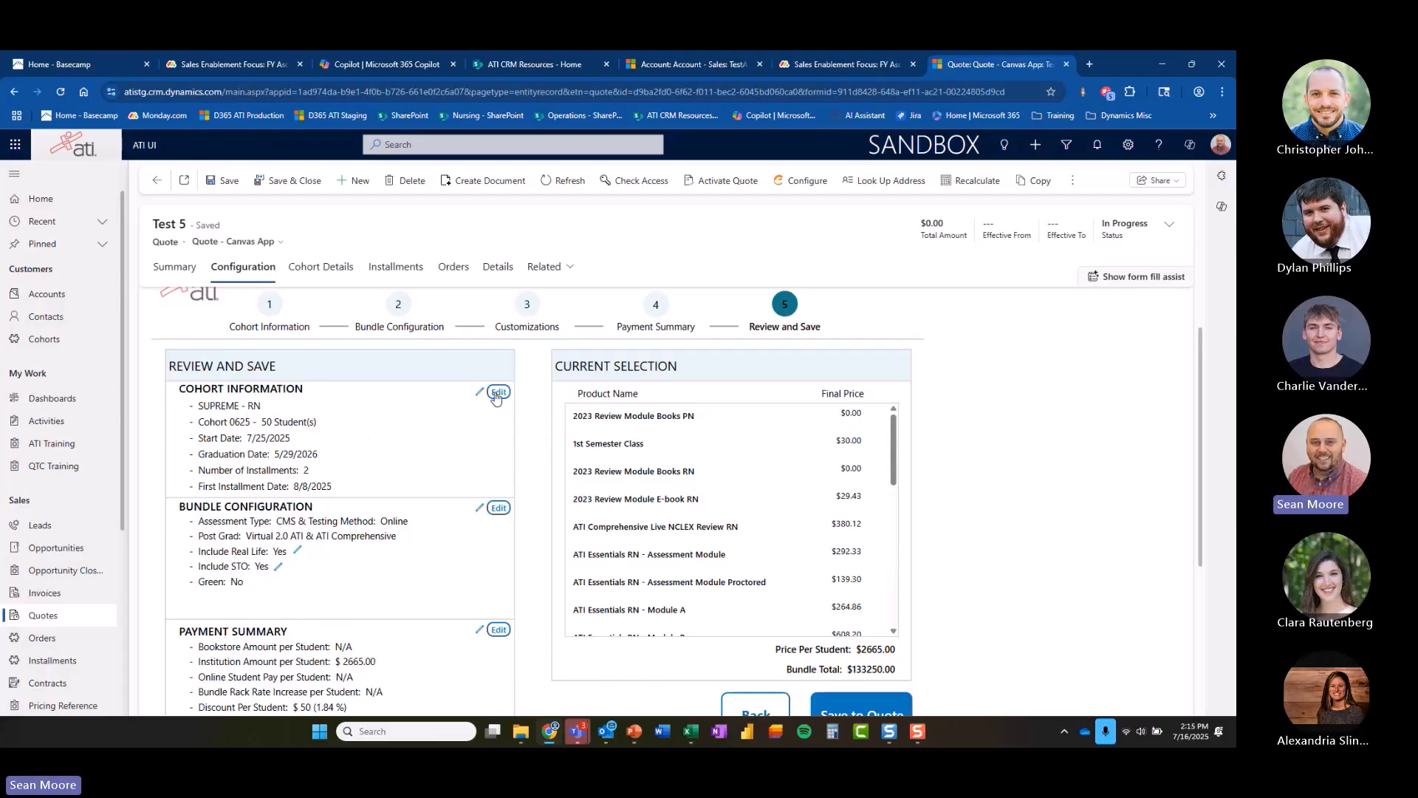
scroll(441, 502, down, 2)
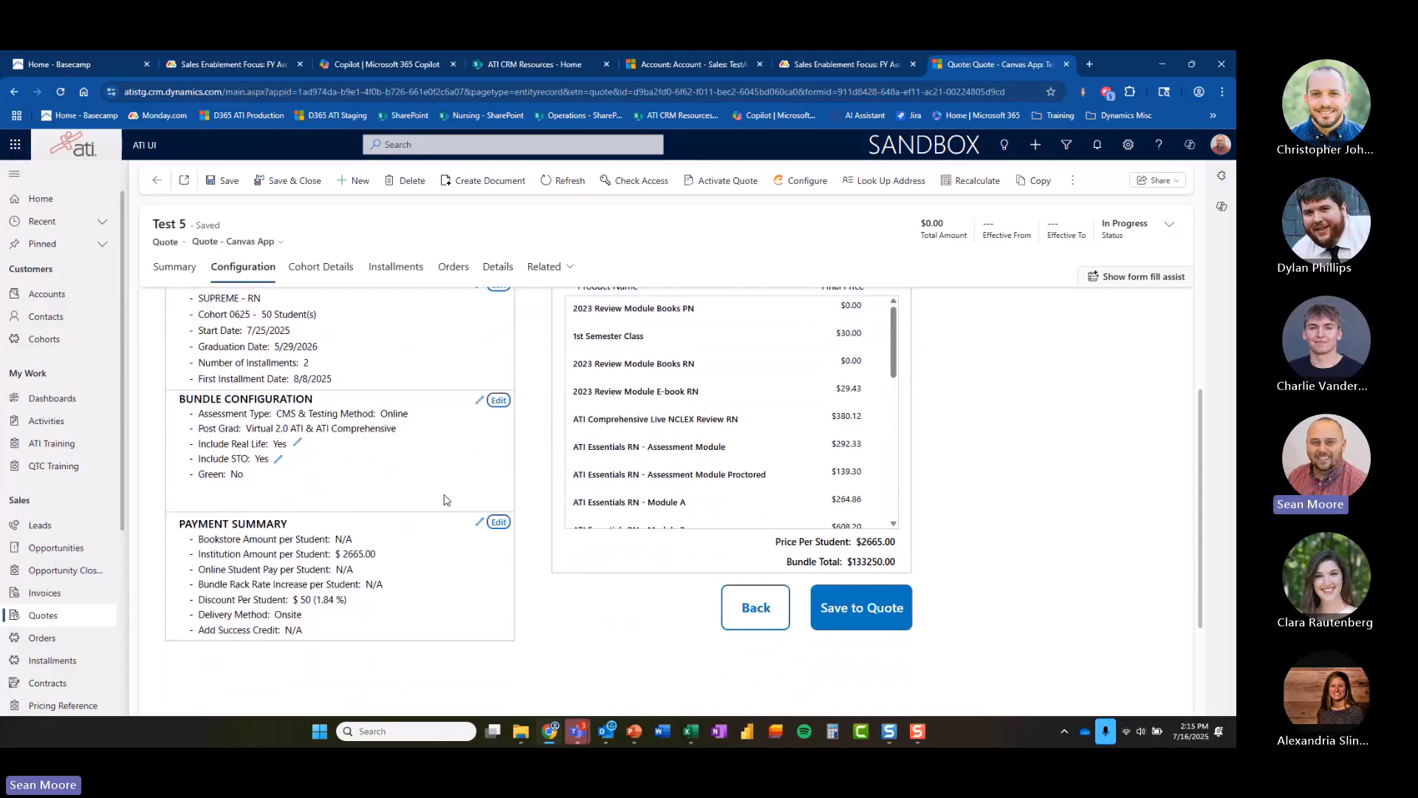
Save the configuration to the quote and refresh the quote record to show its line items.
scroll(410, 486, up, 3)
scroll(407, 481, down, 1)
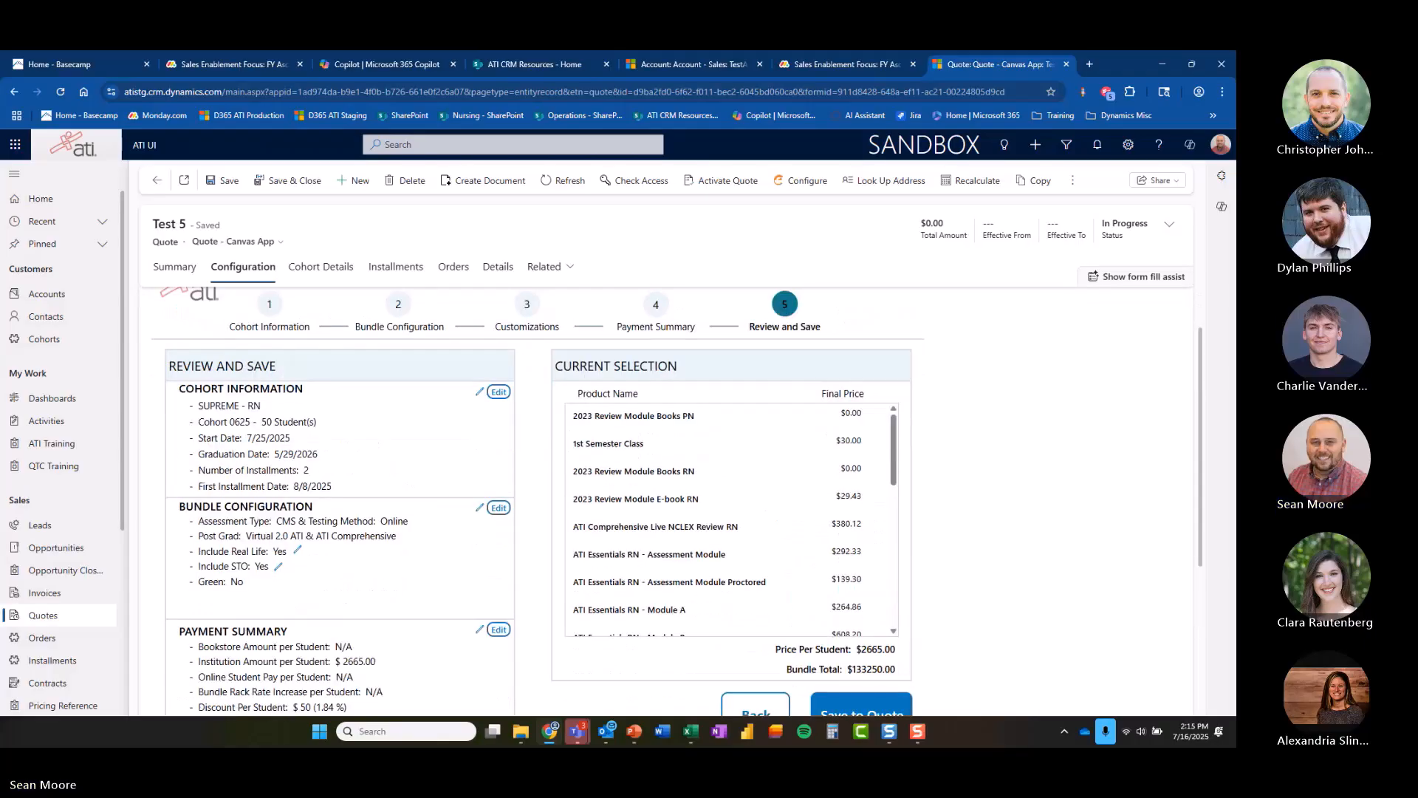
scroll(982, 655, down, 1)
click(862, 651)
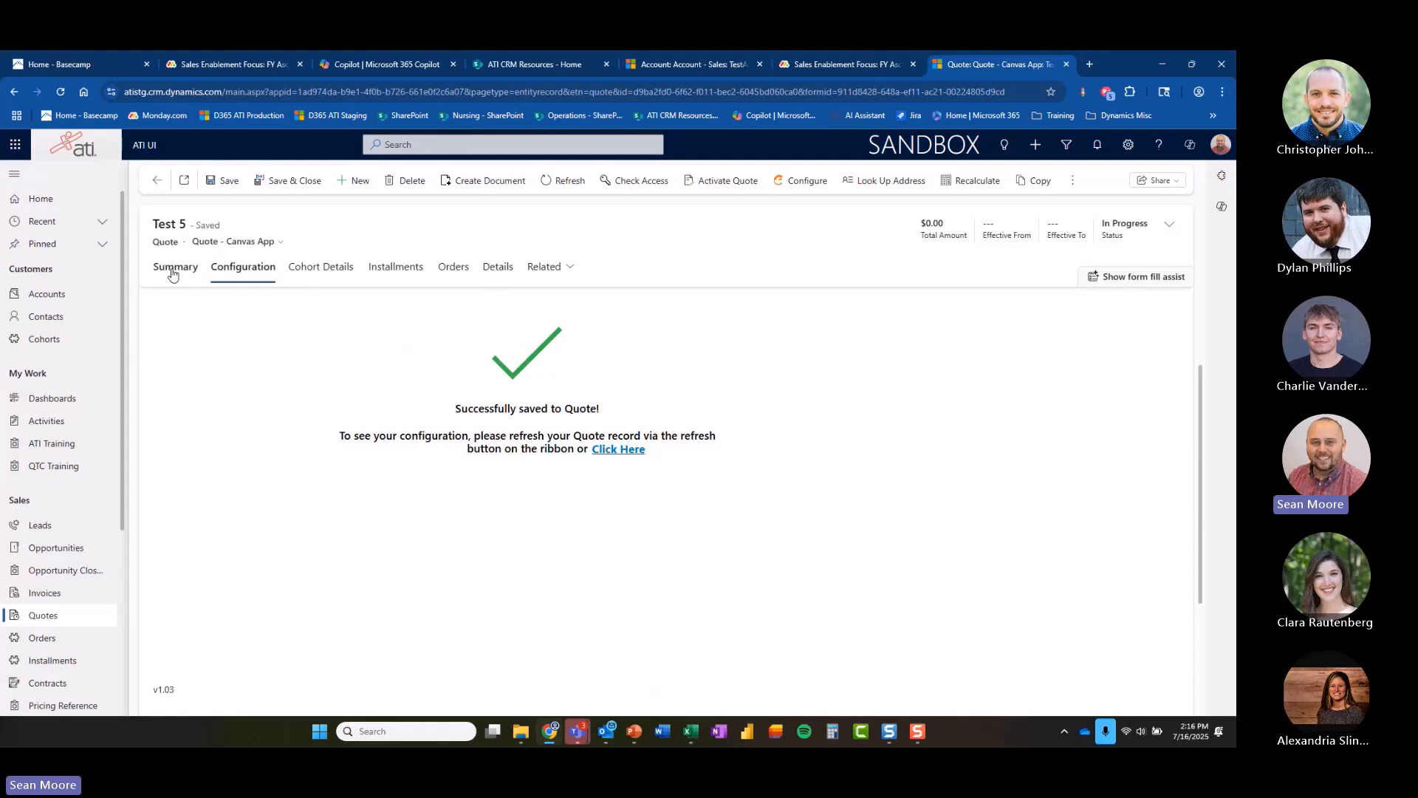
click(618, 450)
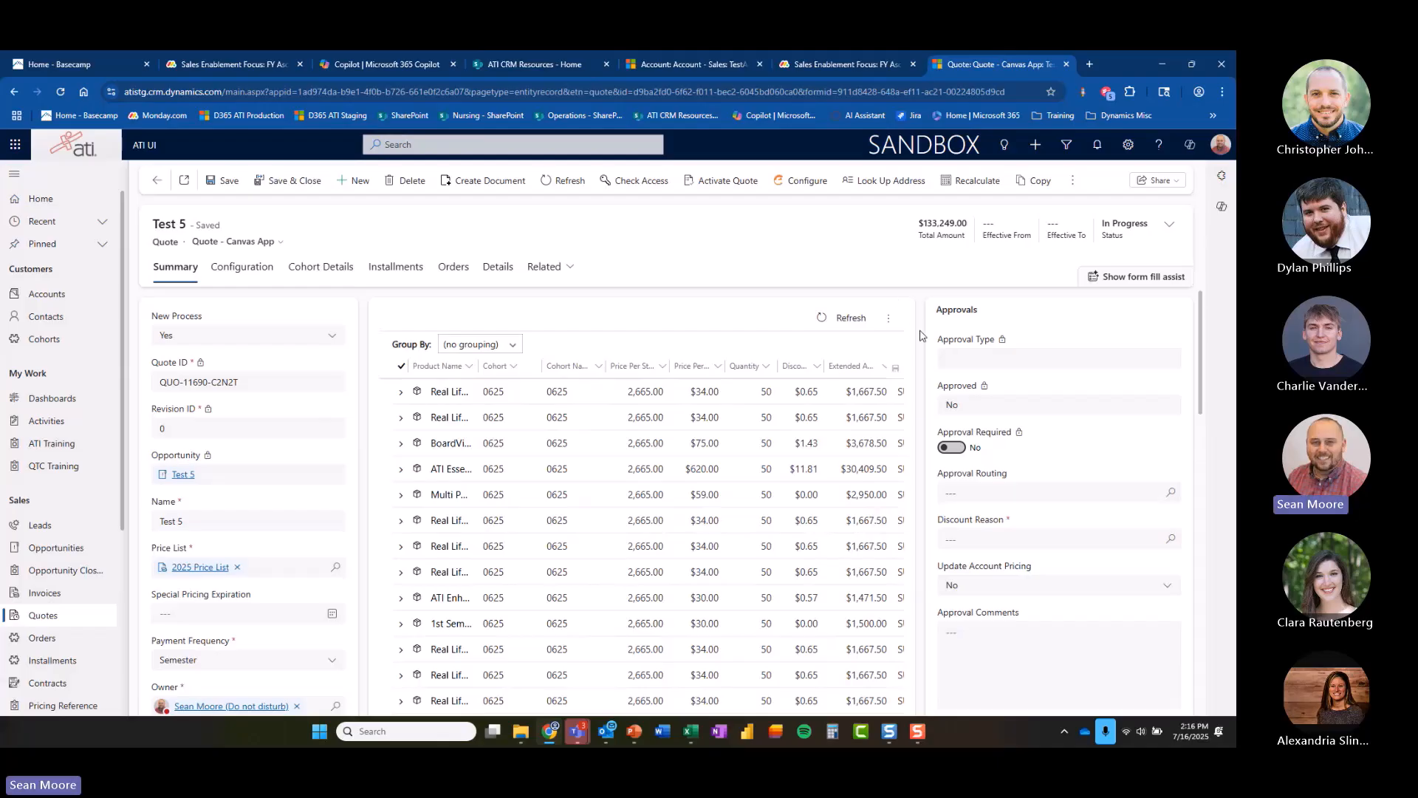
Reopen the existing quote configuration to review its summary, and return to the quote's Summary tab.
click(249, 269)
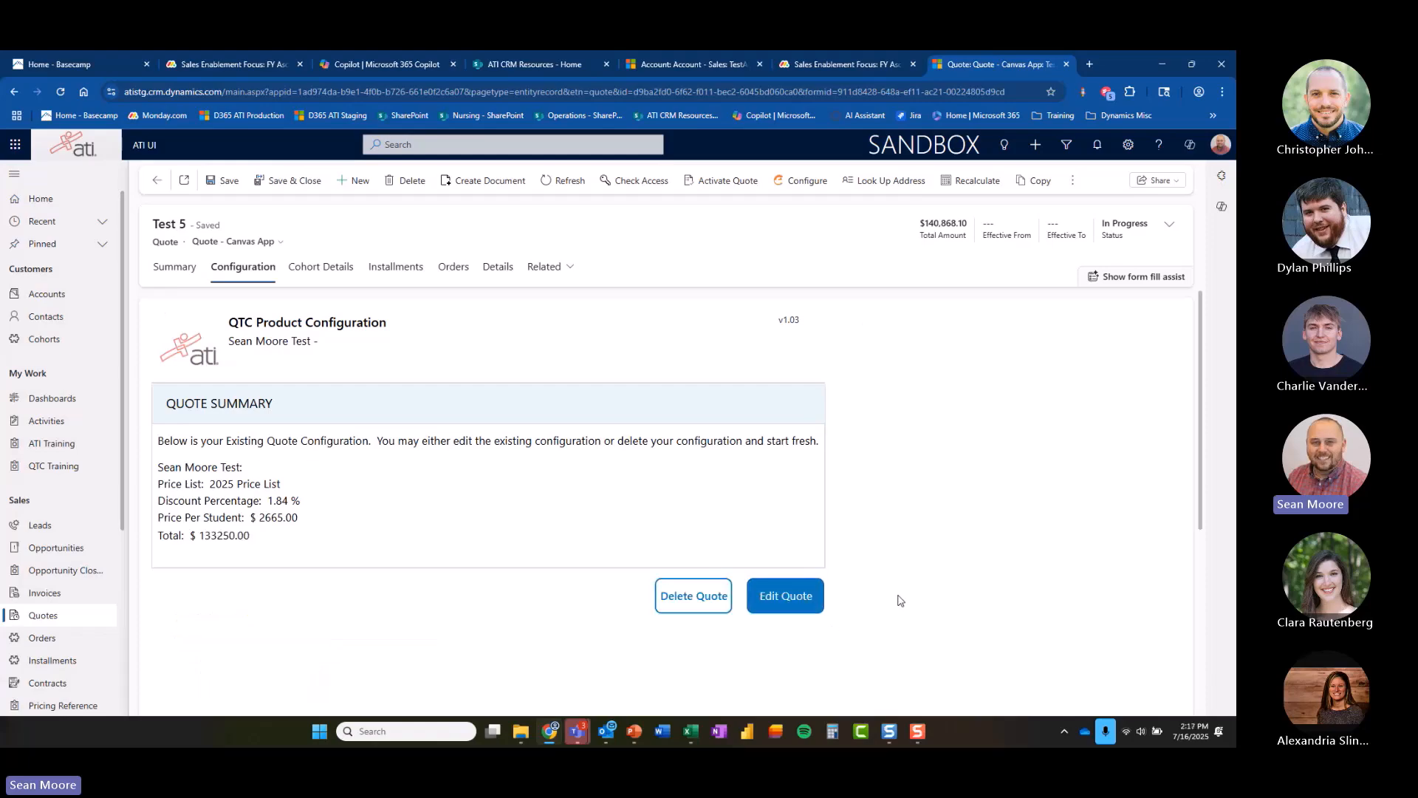
click(783, 593)
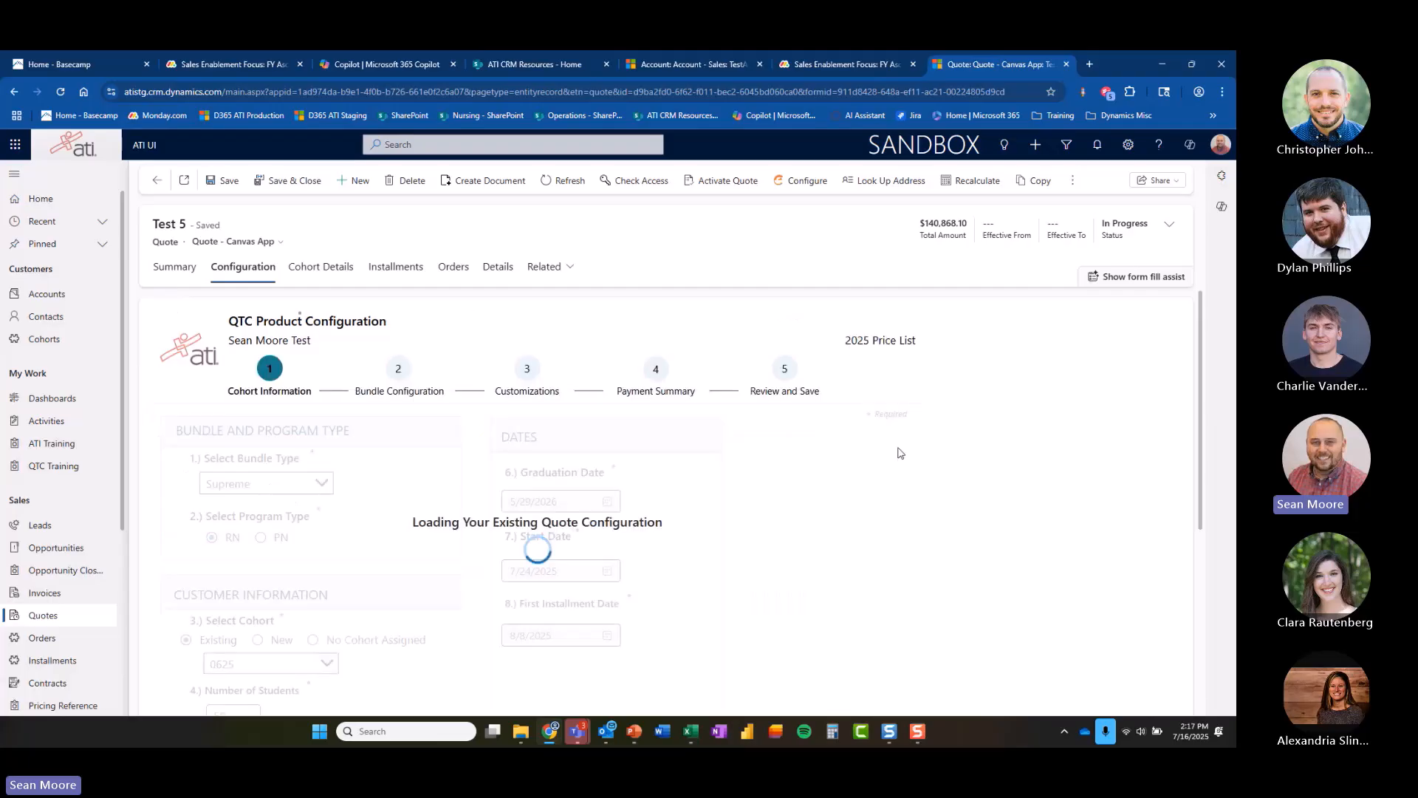
scroll(1026, 462, down, 3)
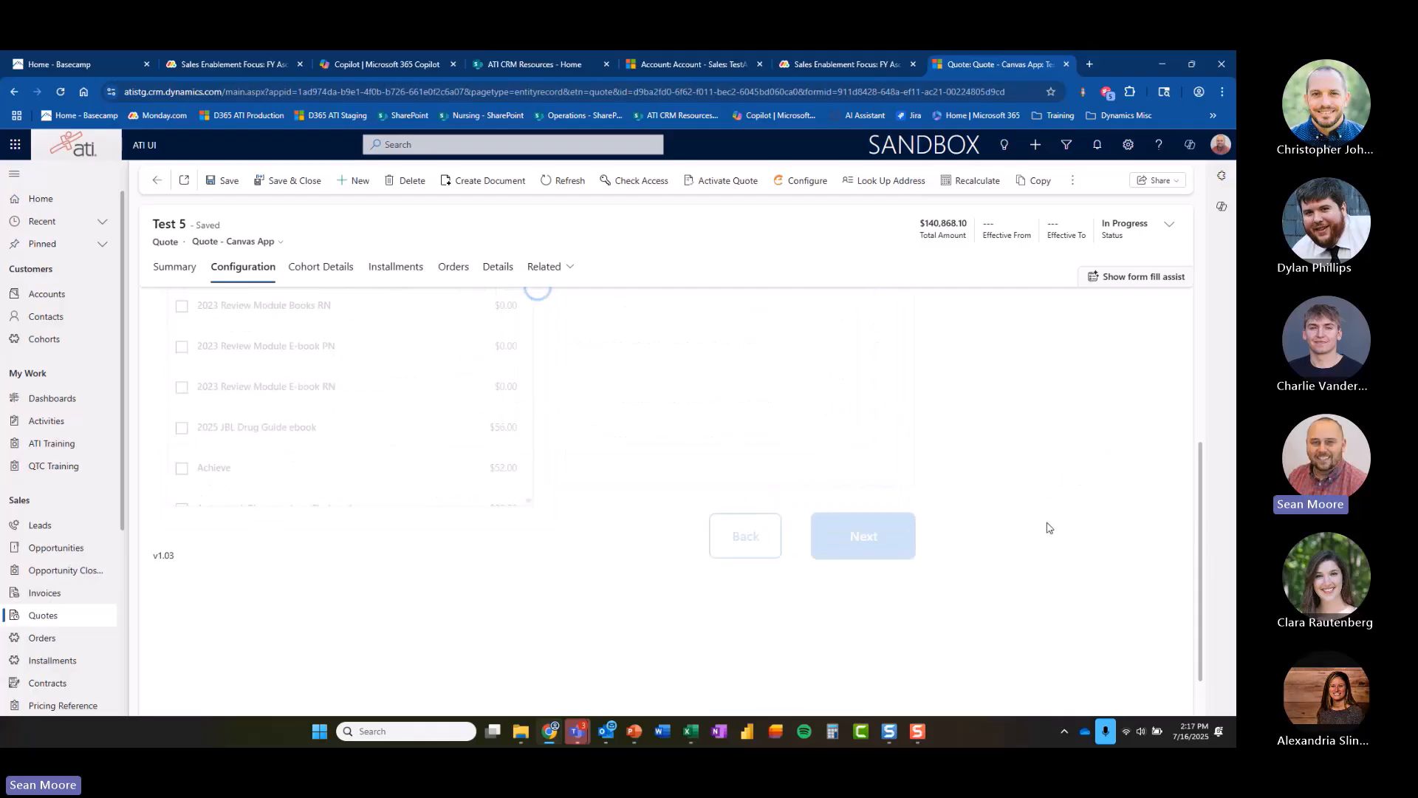
scroll(1050, 525, up, 2)
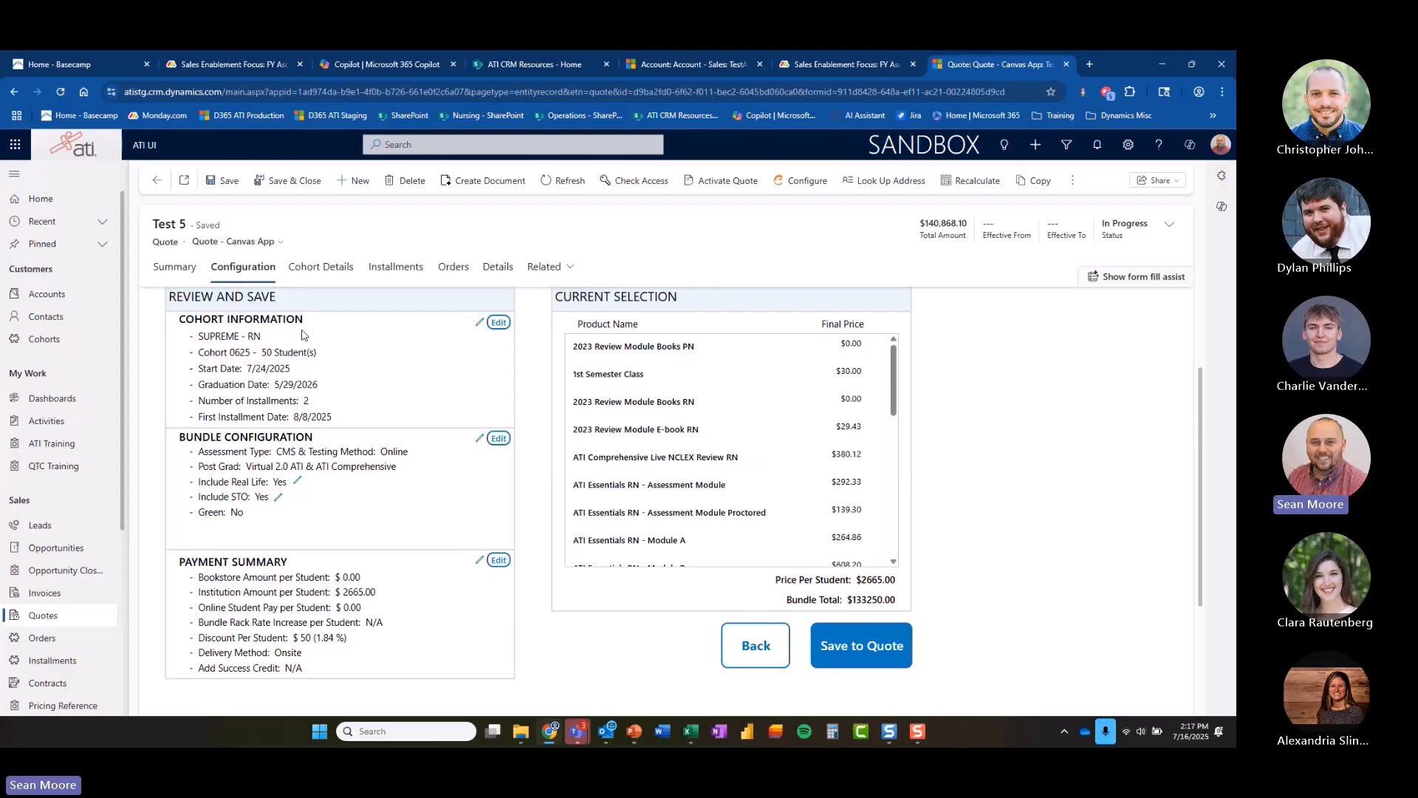
scroll(591, 325, up, 2)
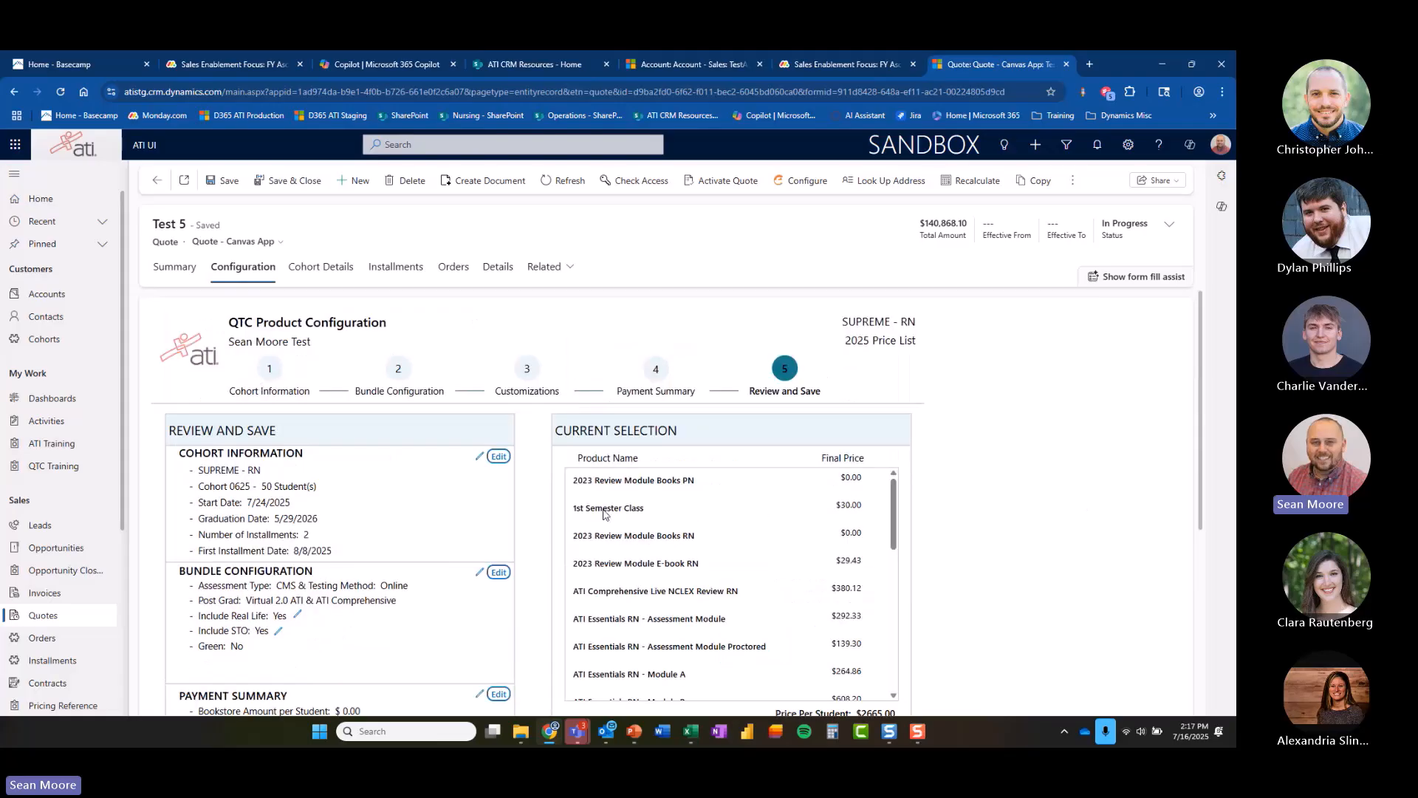
scroll(484, 613, down, 3)
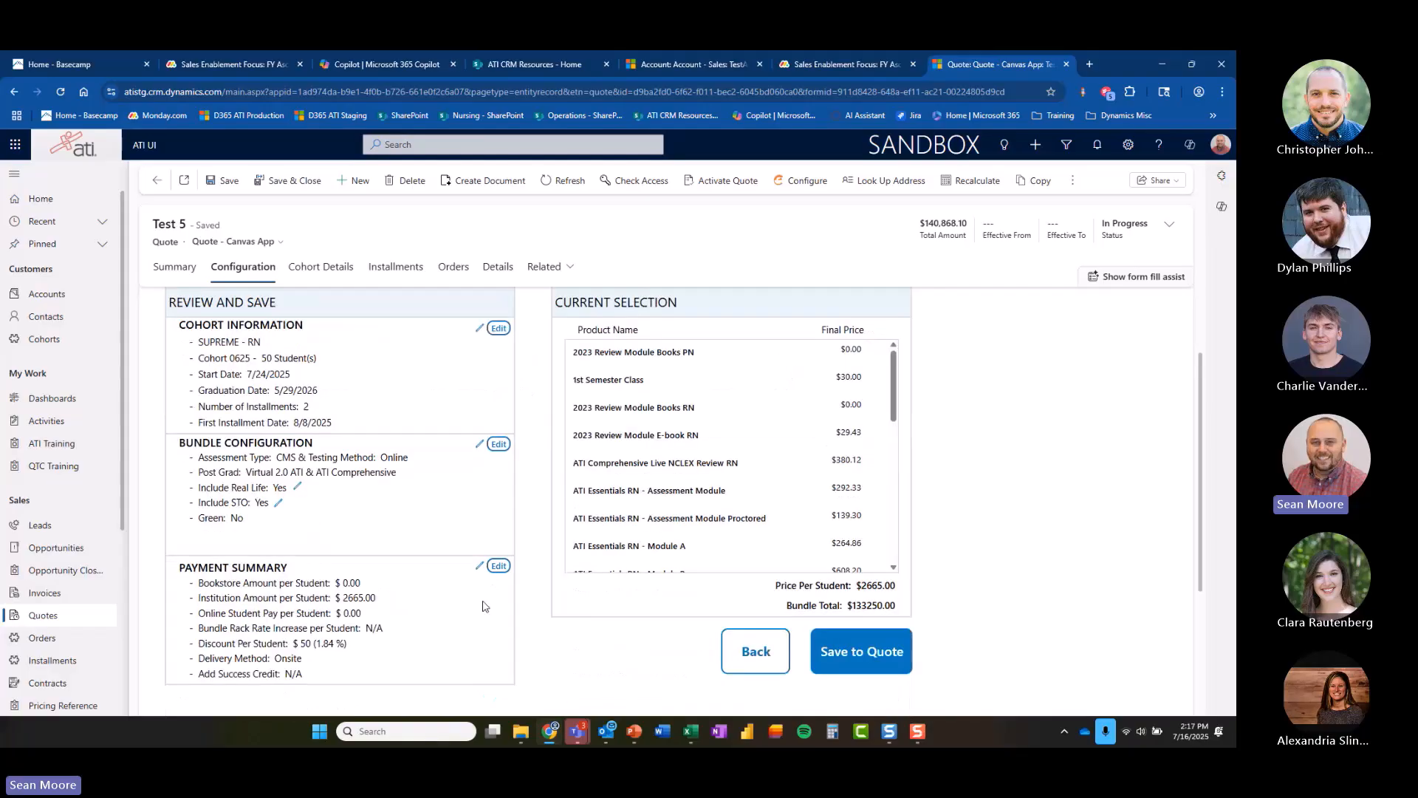
scroll(1100, 503, up, 2)
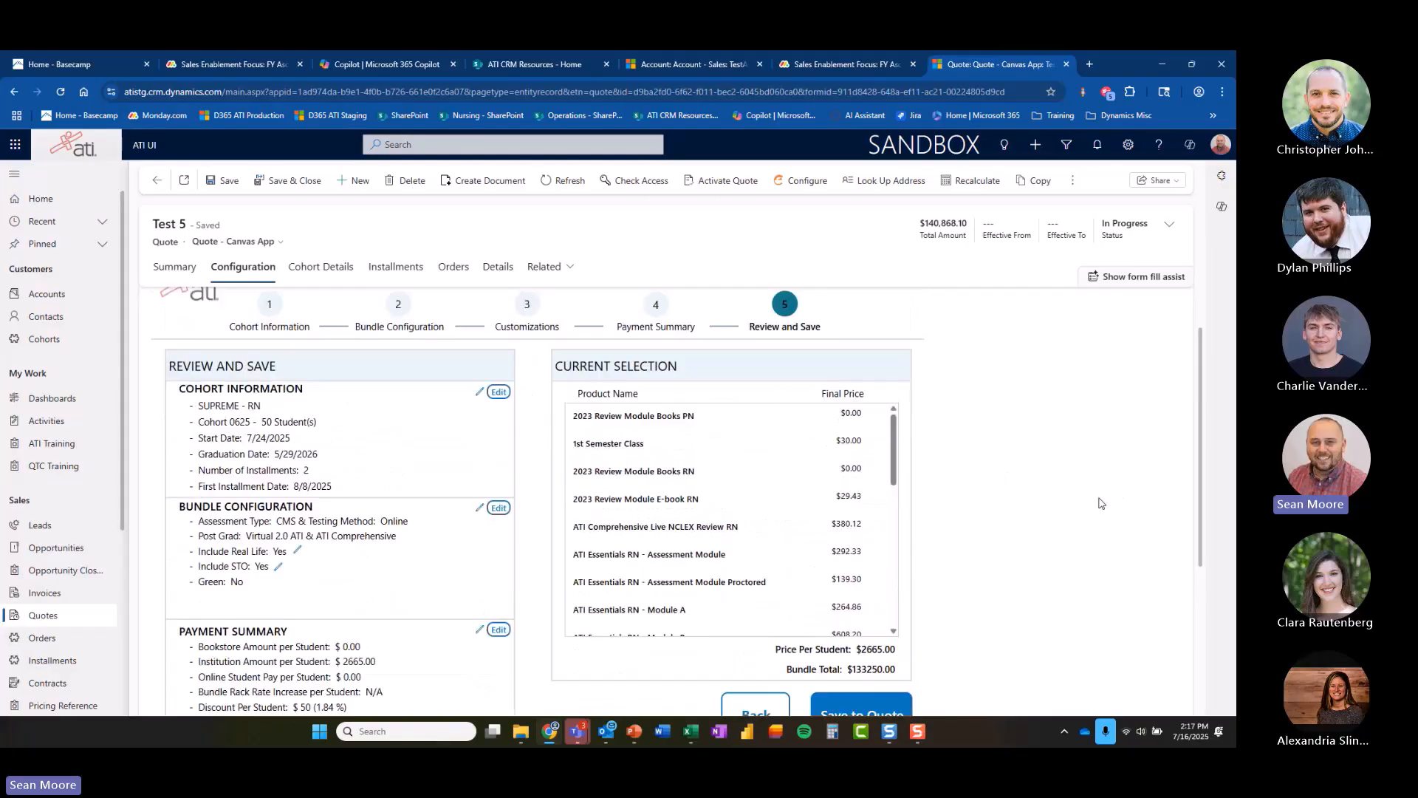
scroll(1100, 503, up, 1)
scroll(960, 591, down, 3)
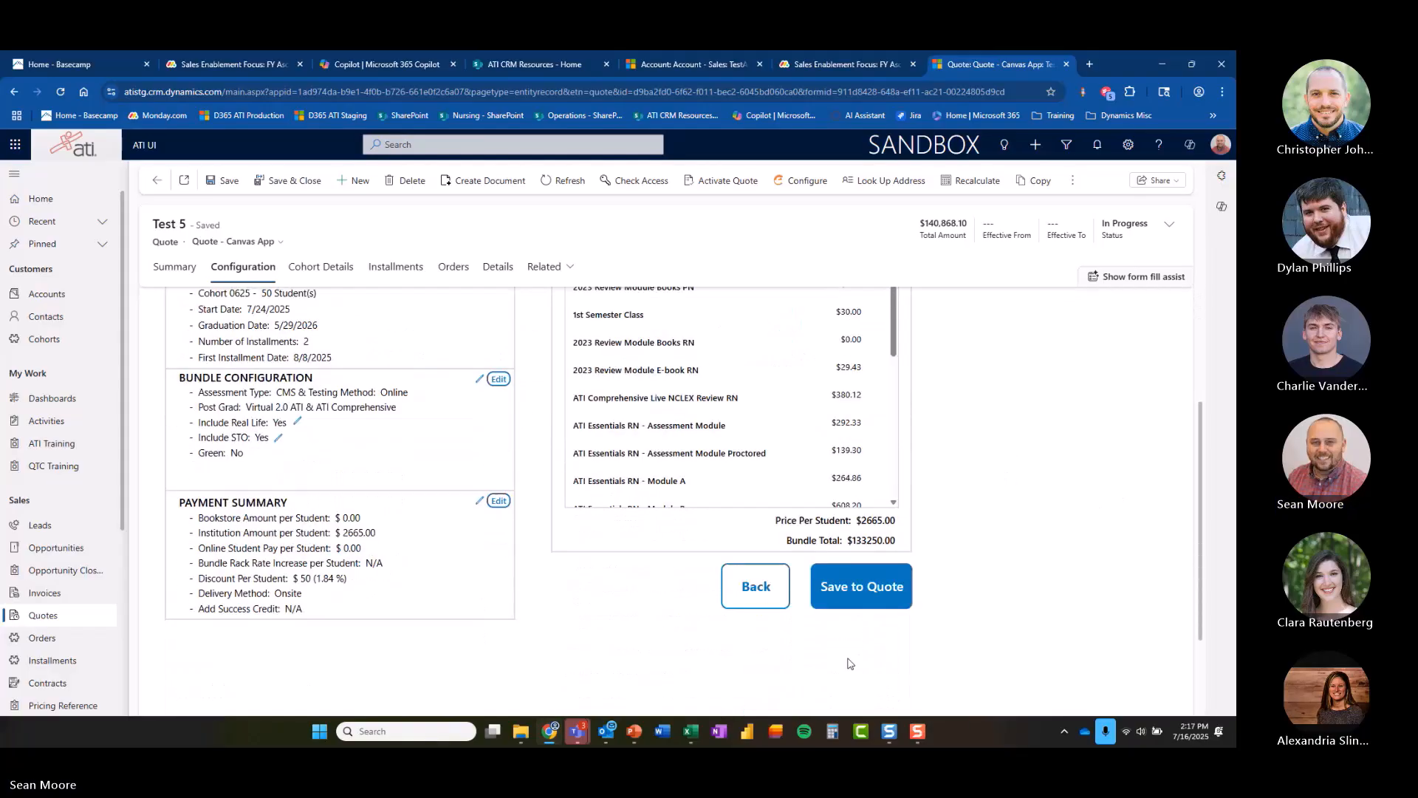
click(754, 582)
click(176, 266)
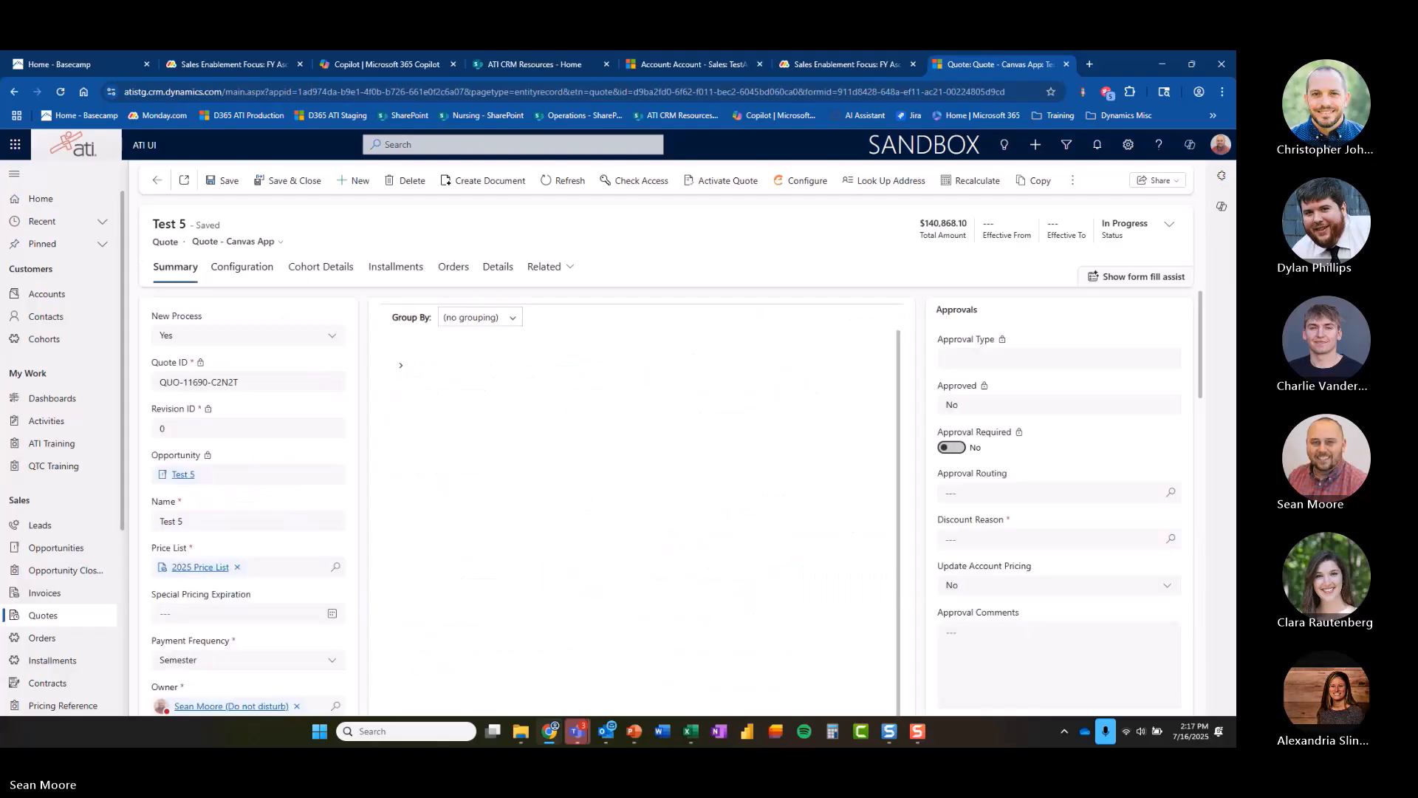
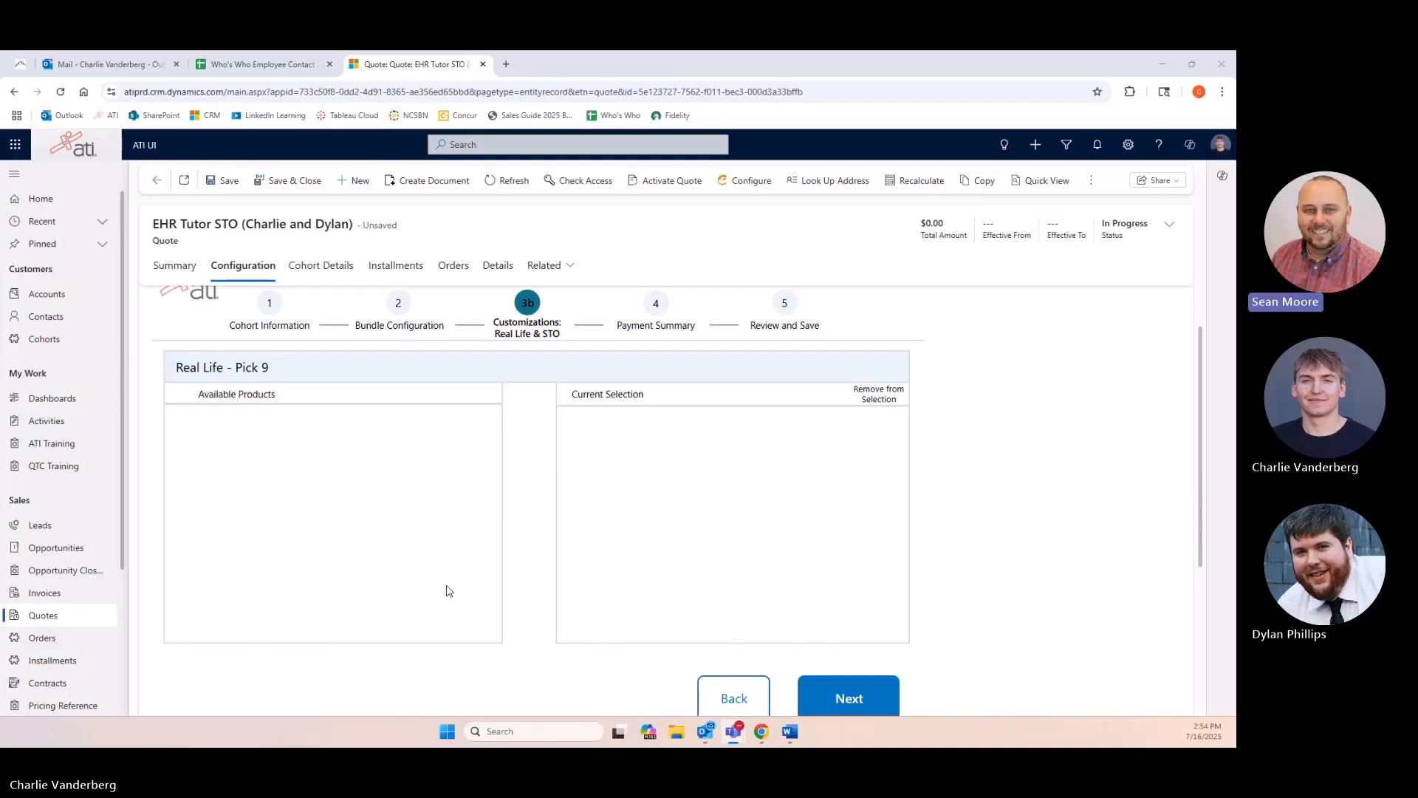
Advance to the STO Add-Ons step and search the STO products for "EHR tutor".
click(866, 700)
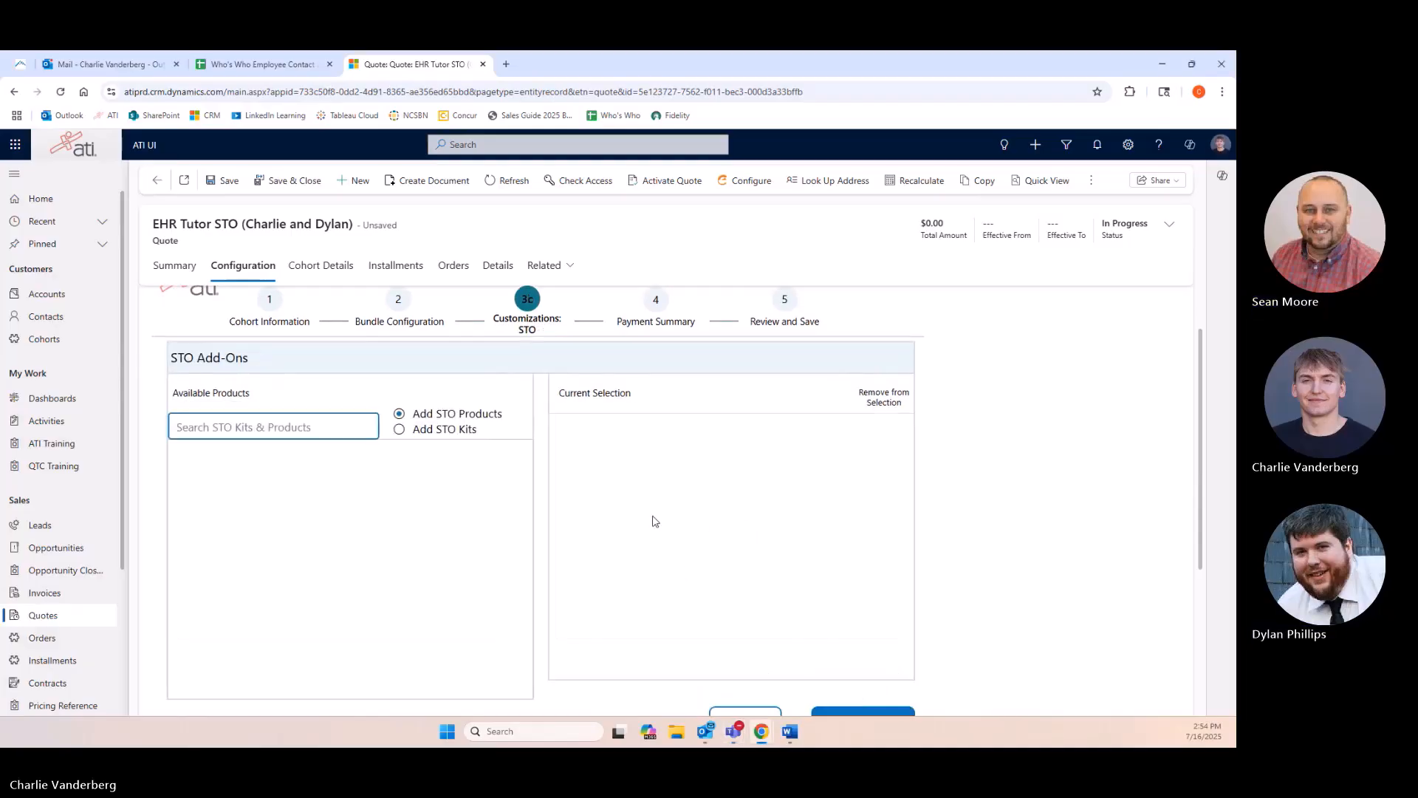
scroll(654, 519, down, 2)
scroll(642, 512, up, 1)
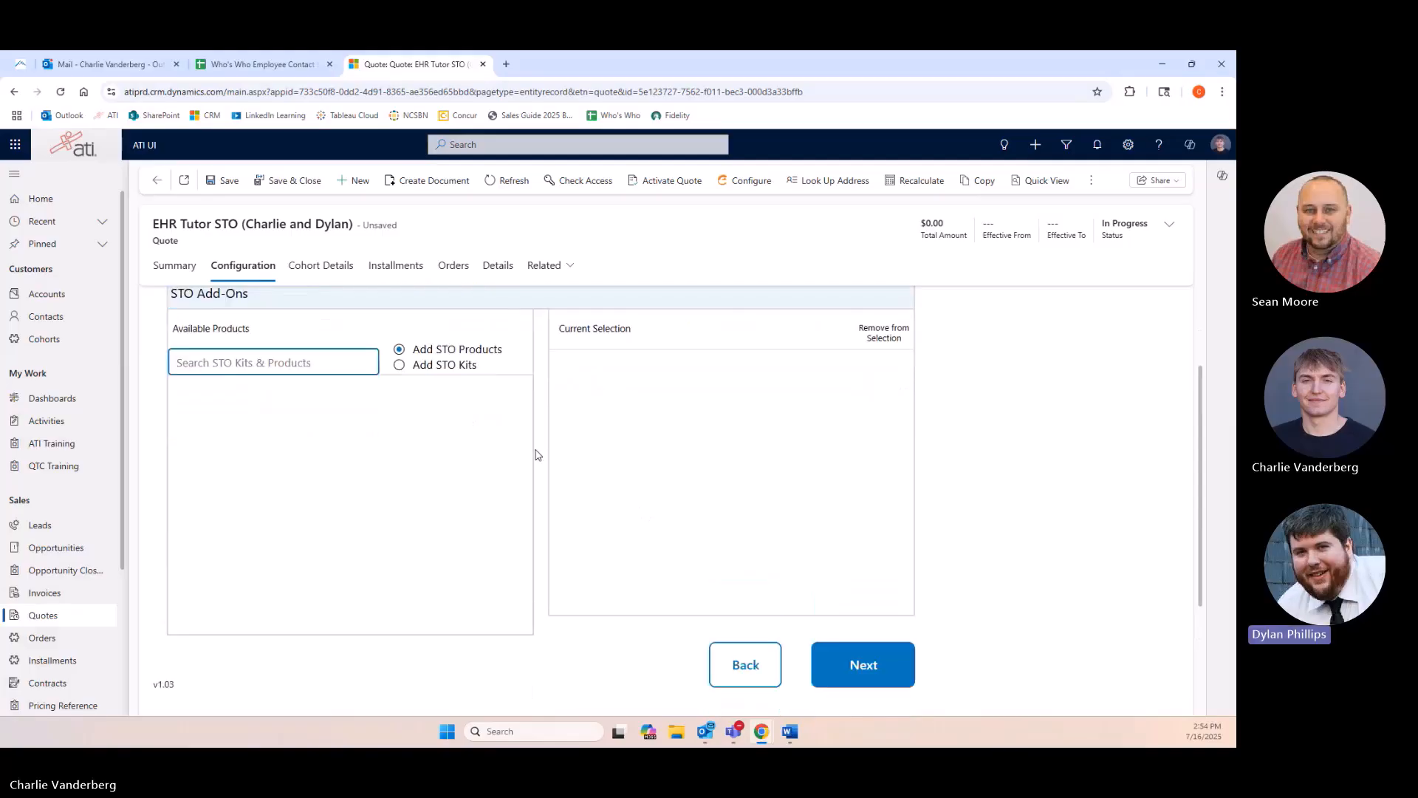
click(355, 373)
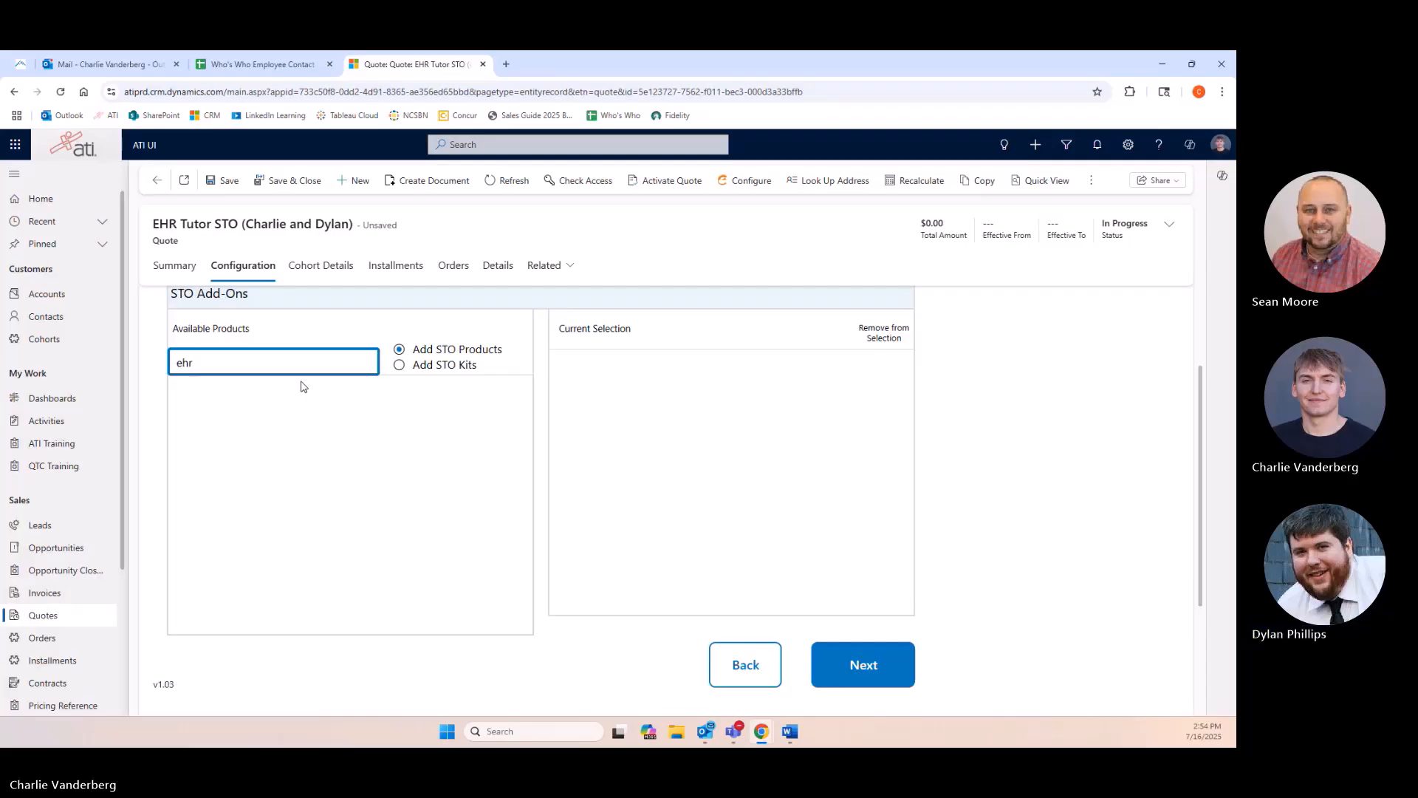
text(tutor)
scroll(480, 395, up, 1)
scroll(443, 414, down, 1)
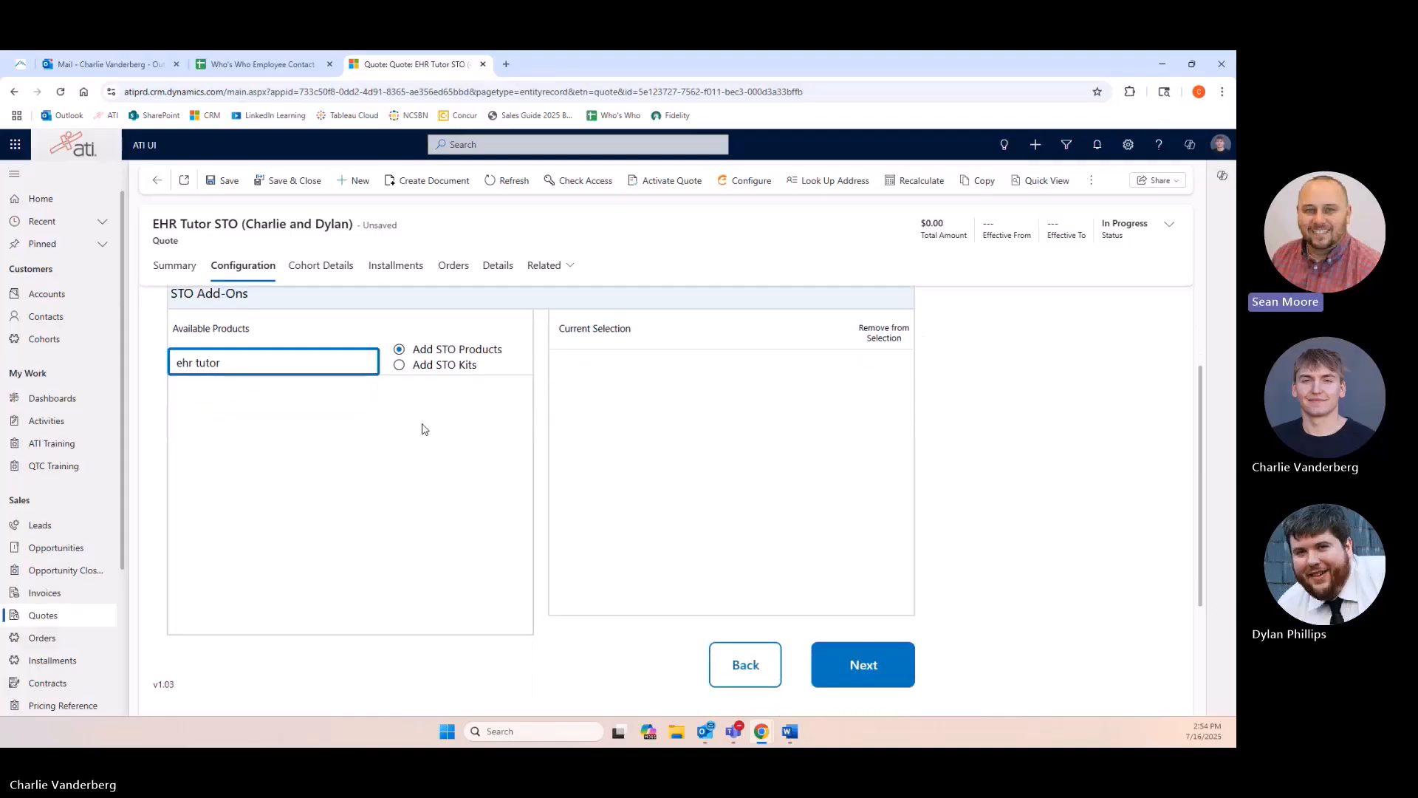
scroll(418, 441, up, 1)
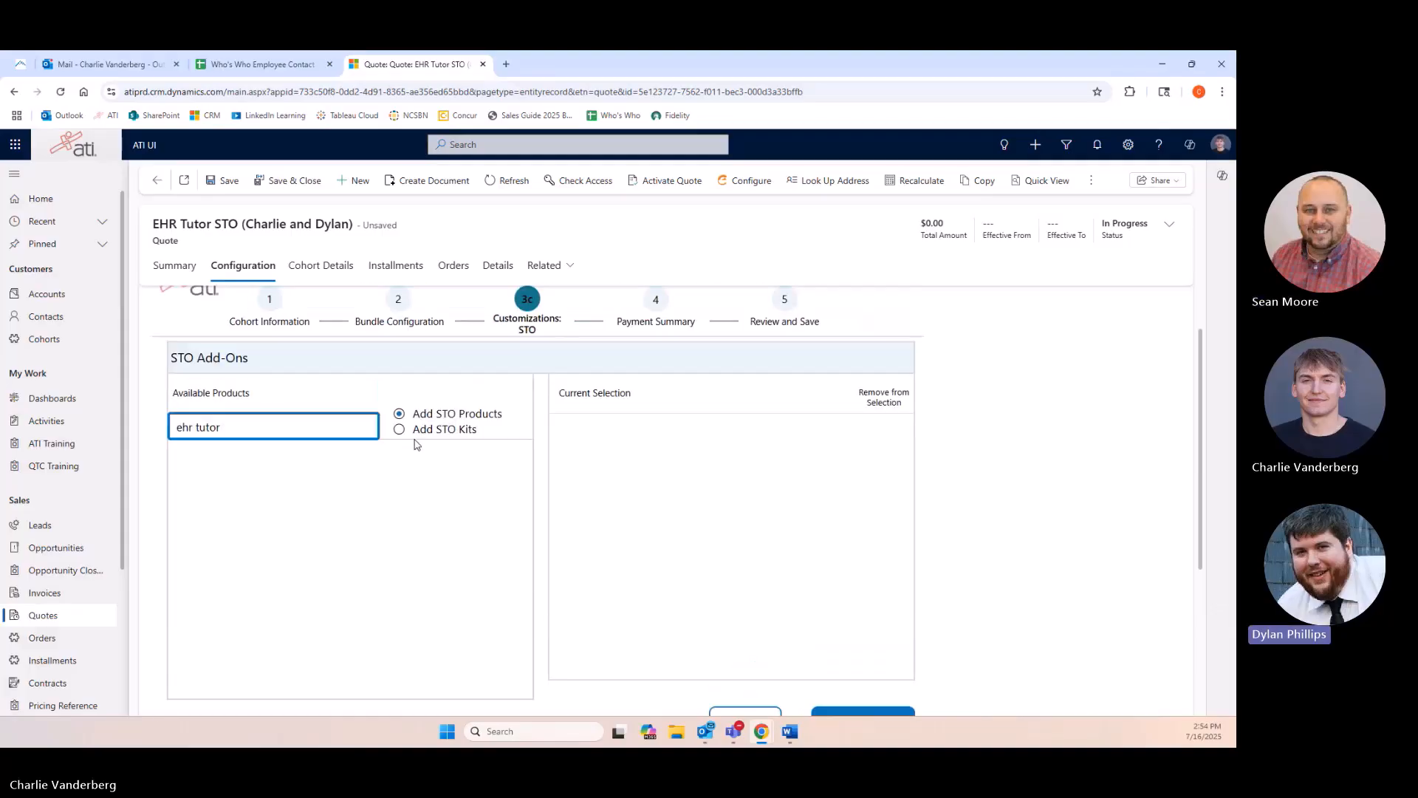
double_click(185, 427)
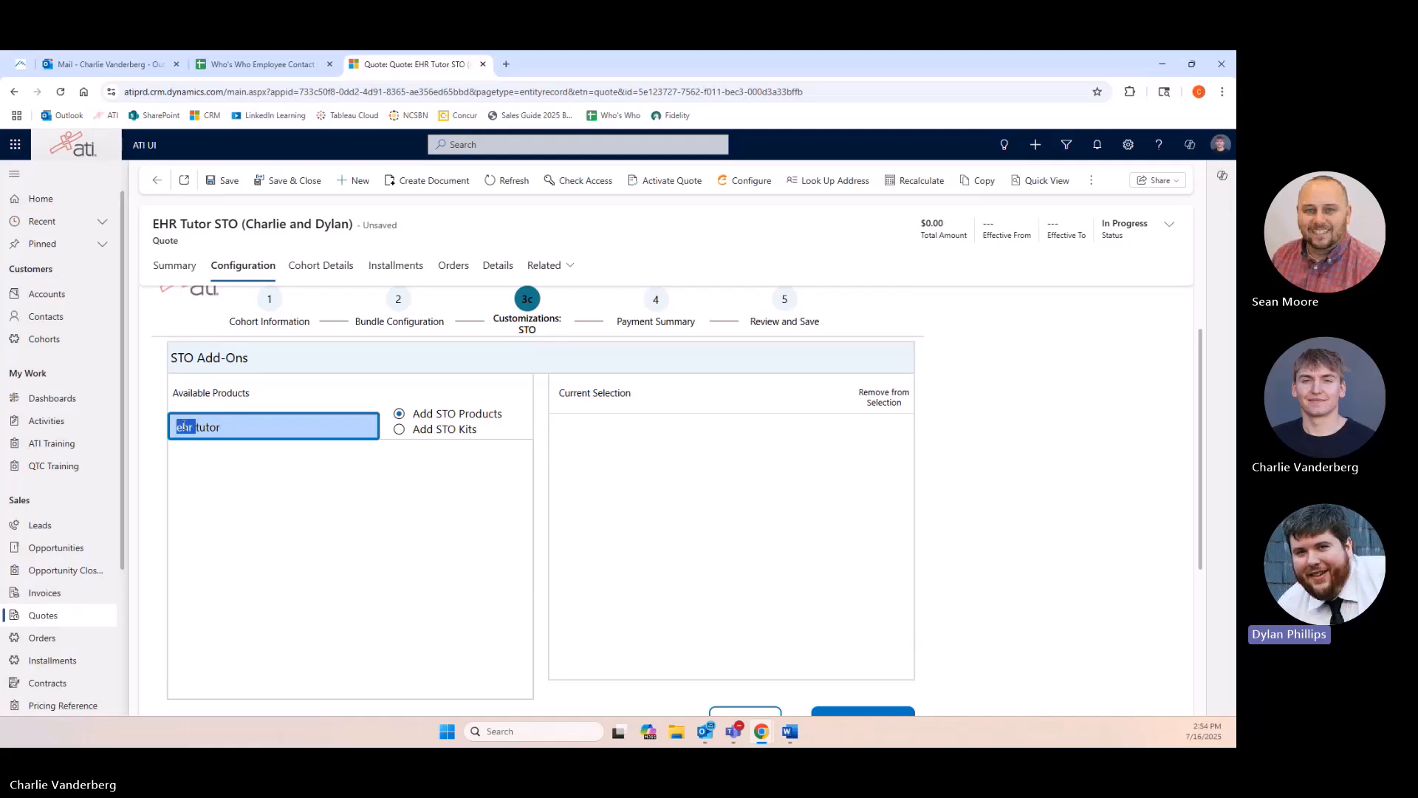
key(BackSpace)
text(EHR)
scroll(473, 485, down, 1)
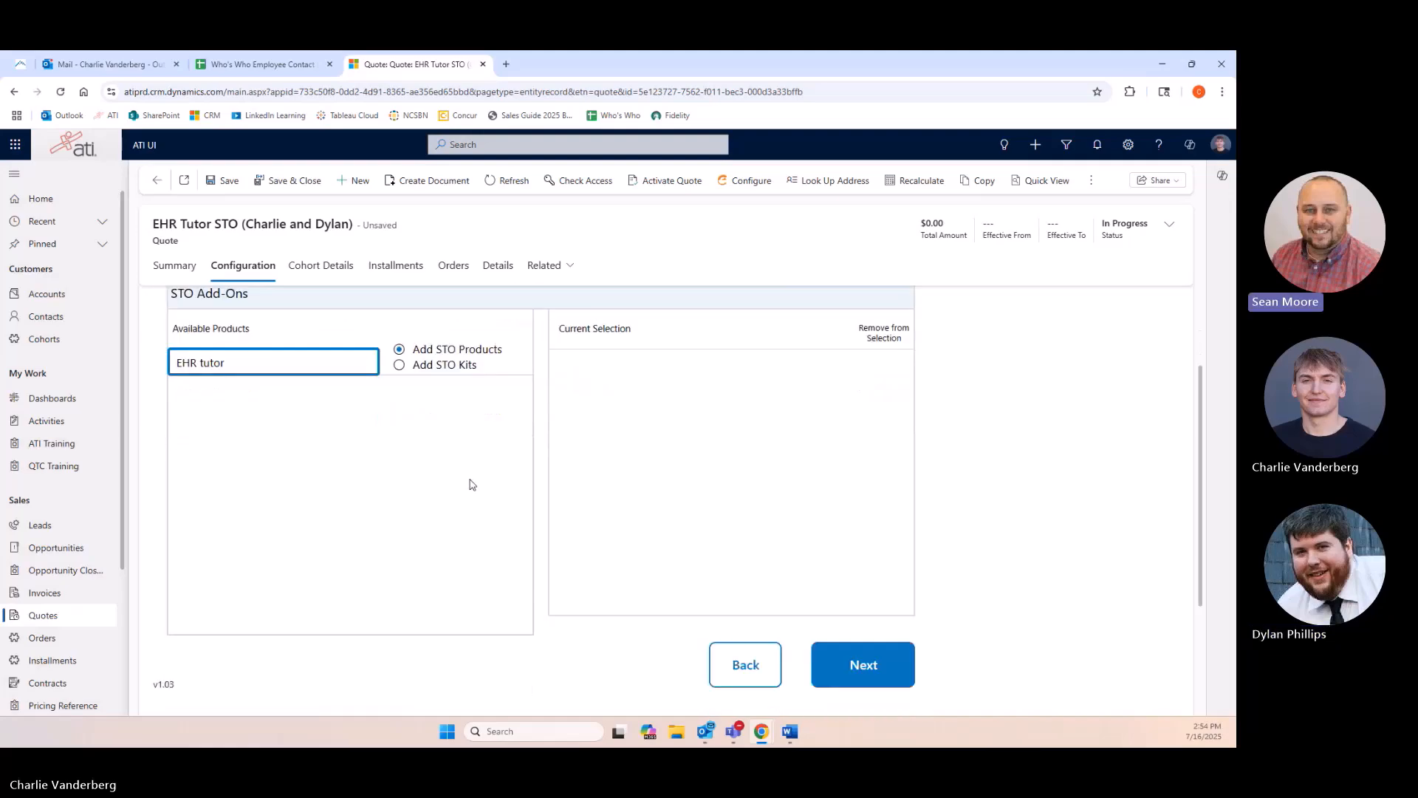
Go back to Cohort Information and reselect the Existing cohort 0627 PT.
click(768, 658)
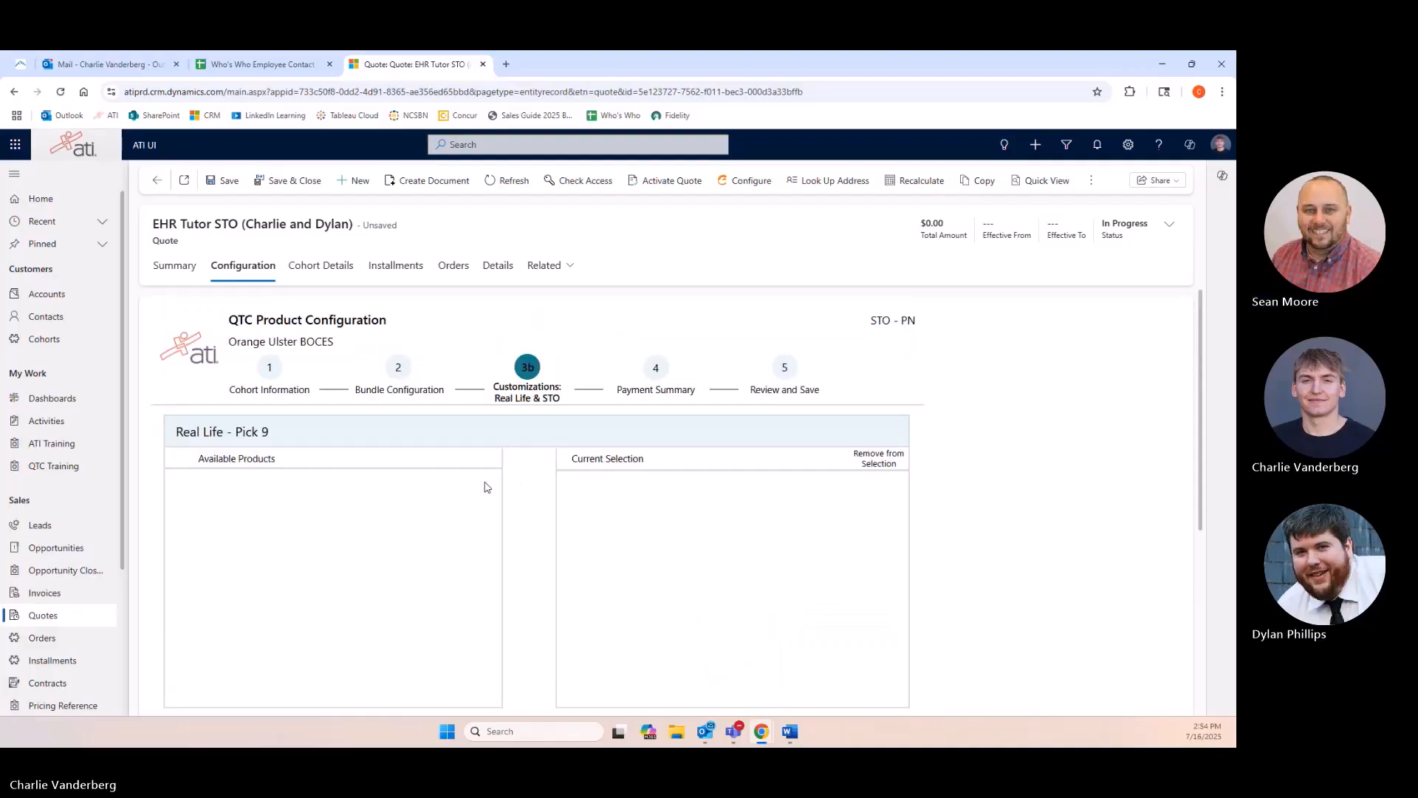
scroll(521, 504, down, 1)
click(735, 706)
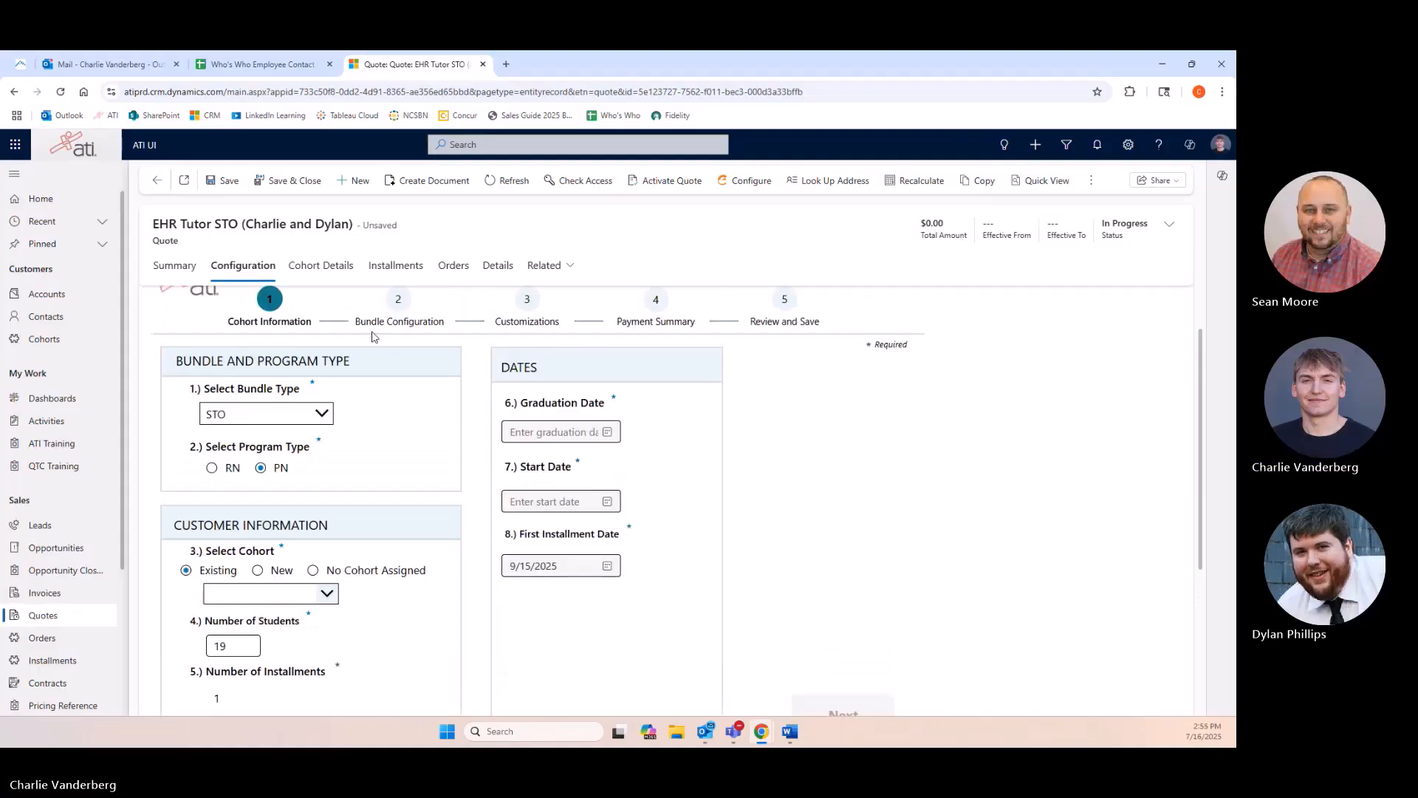
scroll(392, 416, down, 1)
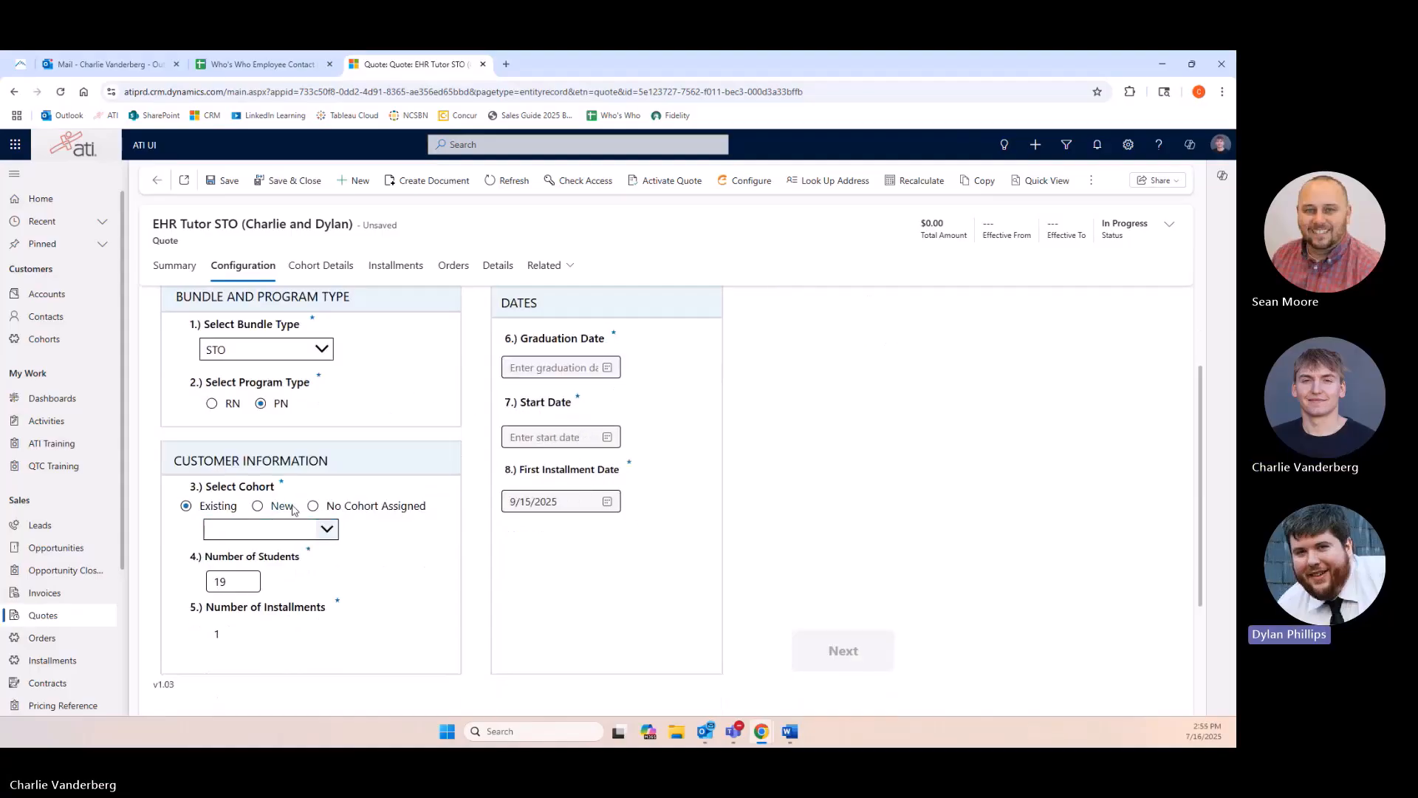
click(258, 506)
click(186, 506)
click(257, 530)
scroll(273, 635, down, 5)
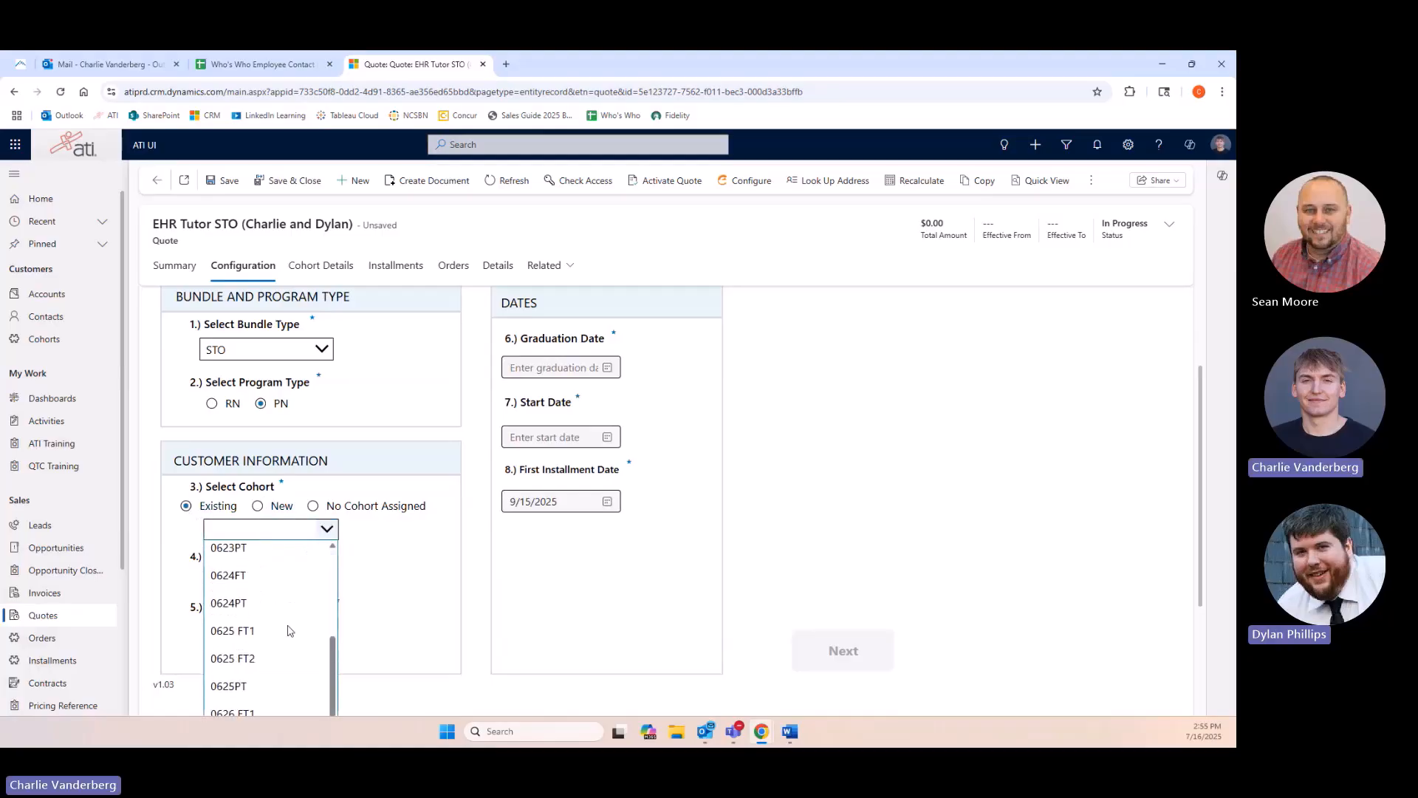
click(241, 645)
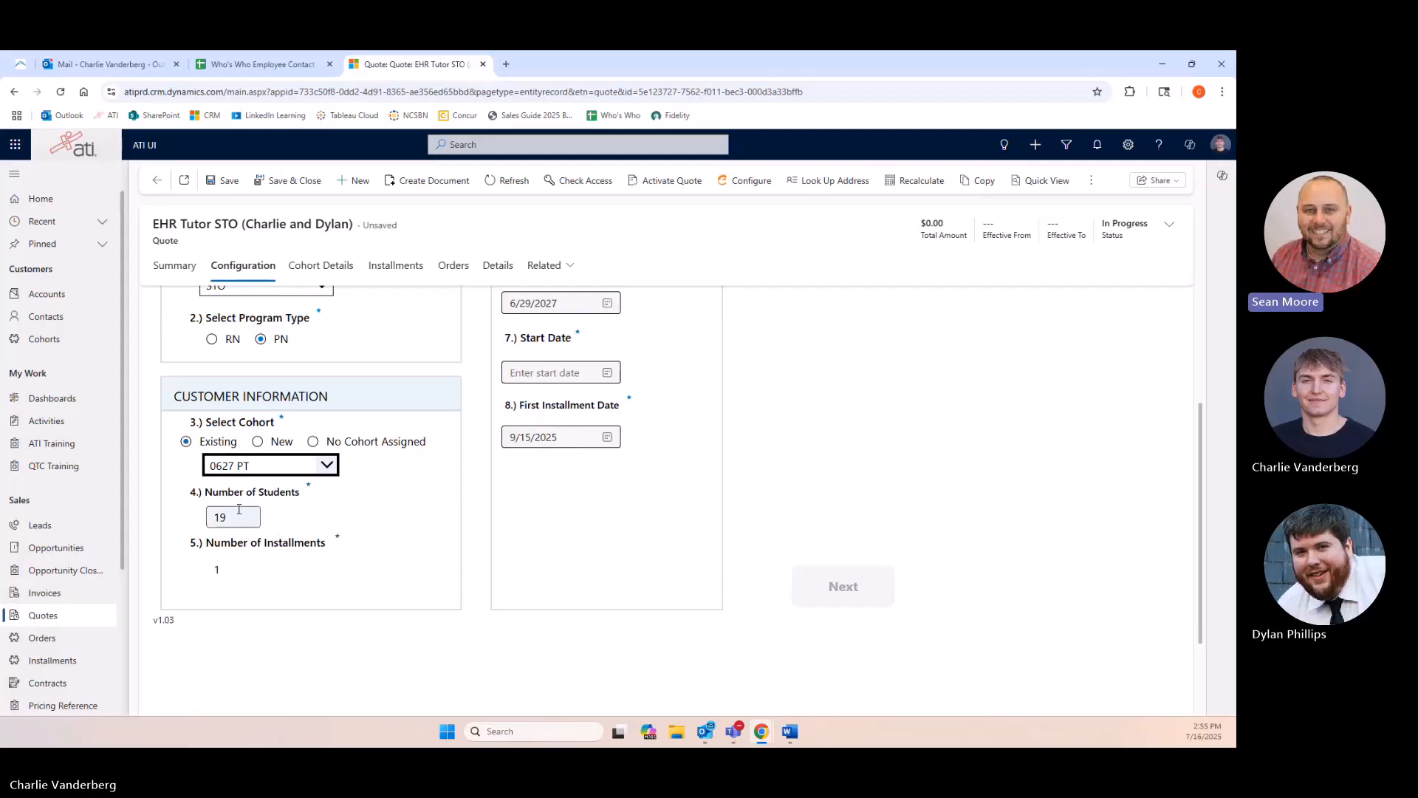
Set the start date to September 15, 2025 and continue to the customization step.
scroll(574, 397, up, 2)
click(607, 437)
double_click(627, 464)
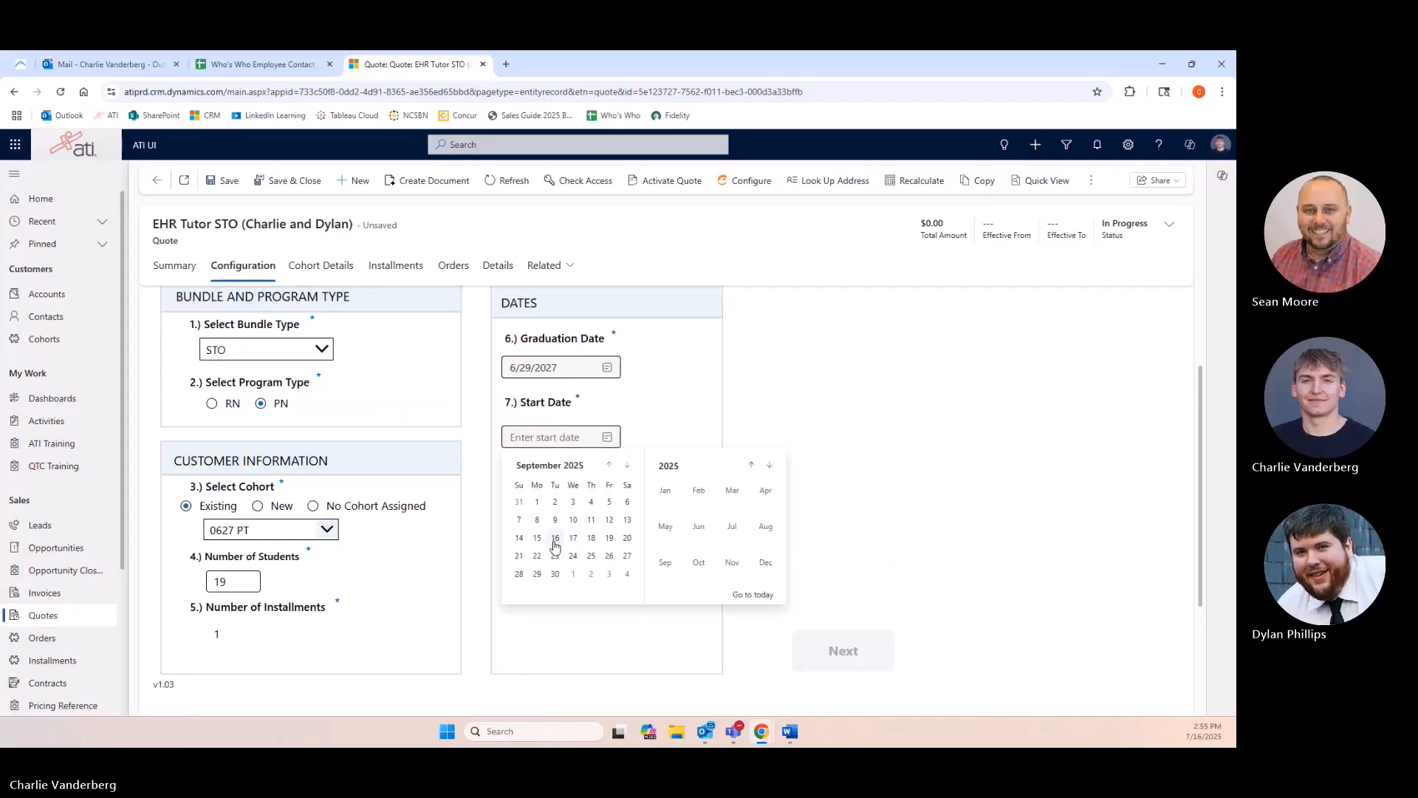
click(536, 538)
click(813, 653)
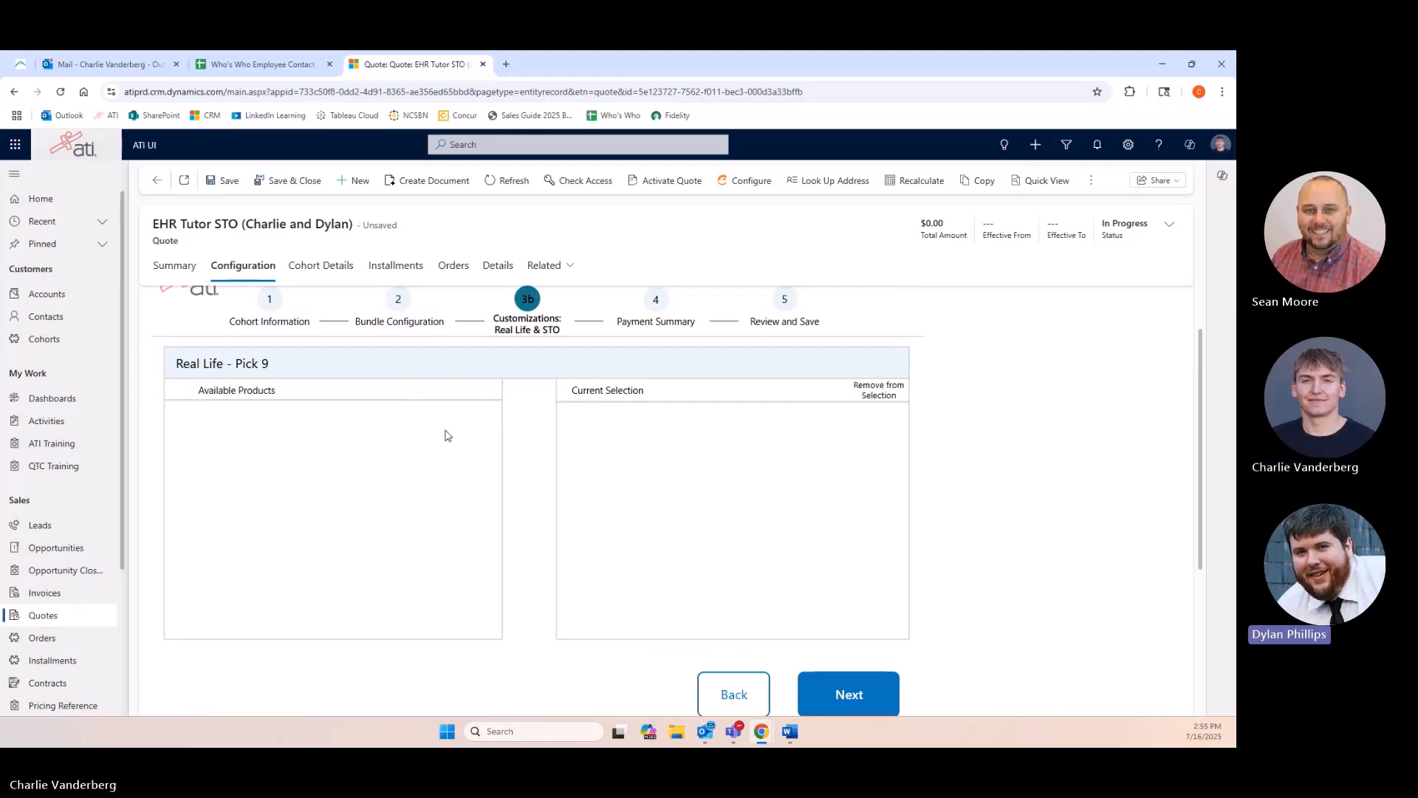
Examine the Real Life - Pick 9 product lists.
scroll(423, 433, up, 1)
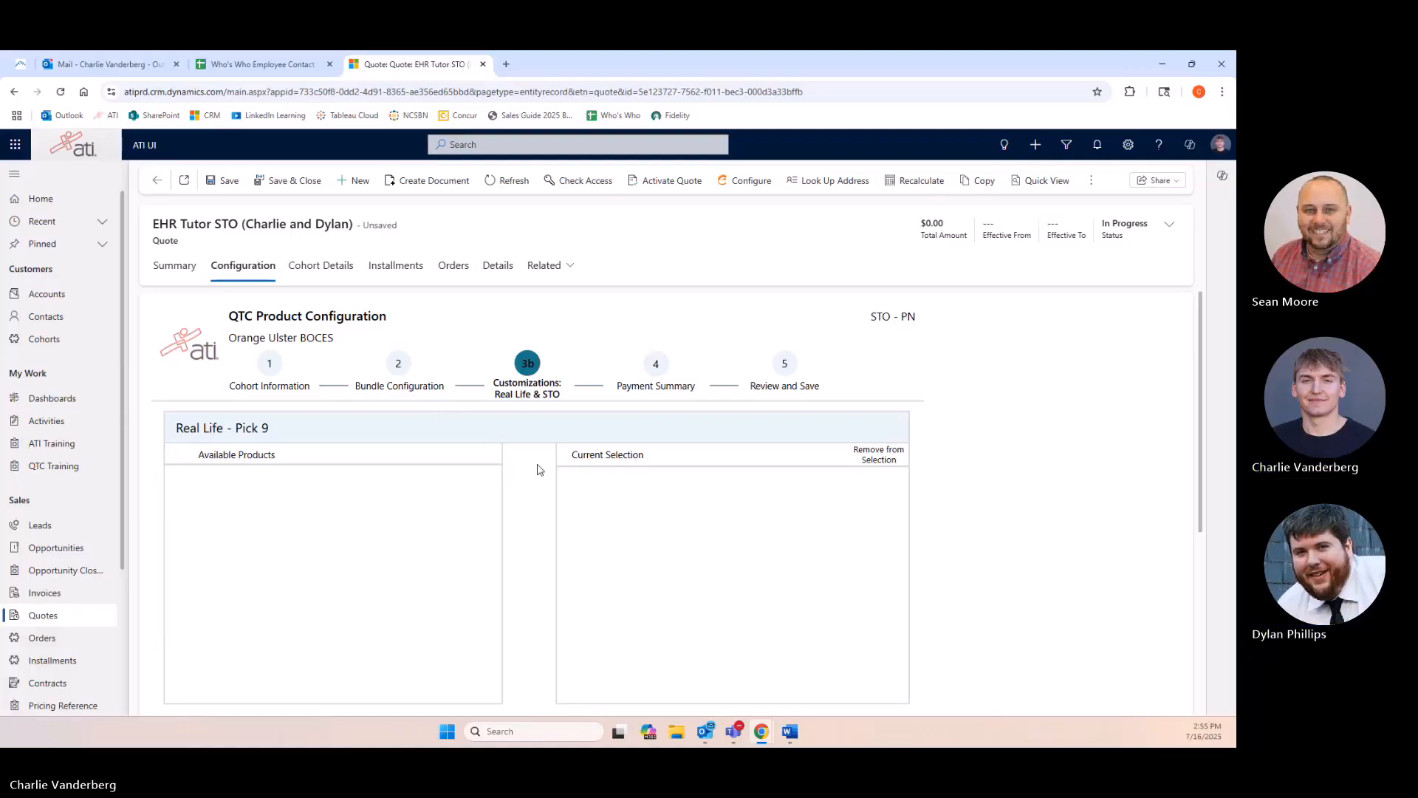
scroll(543, 469, down, 1)
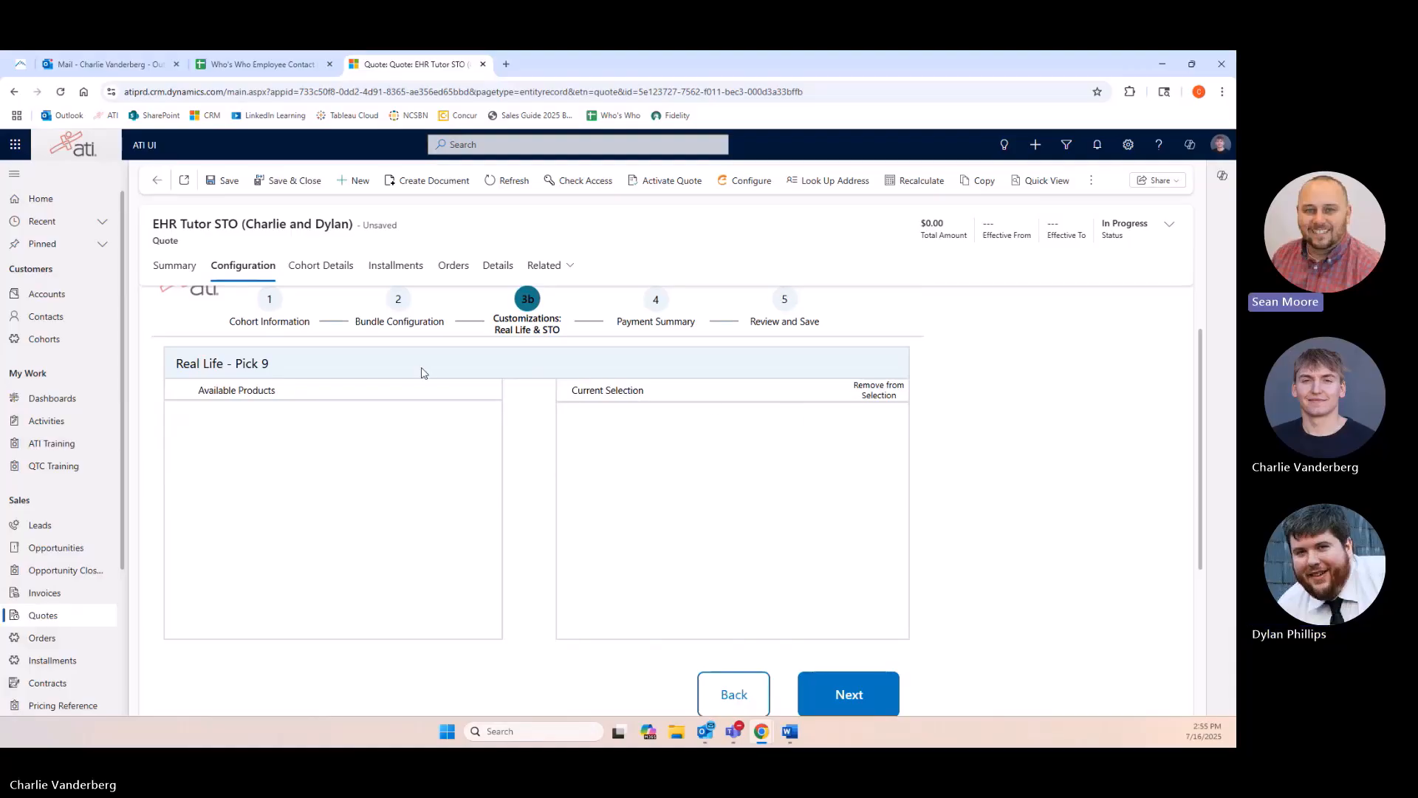
drag(587, 390, 636, 392)
click(643, 394)
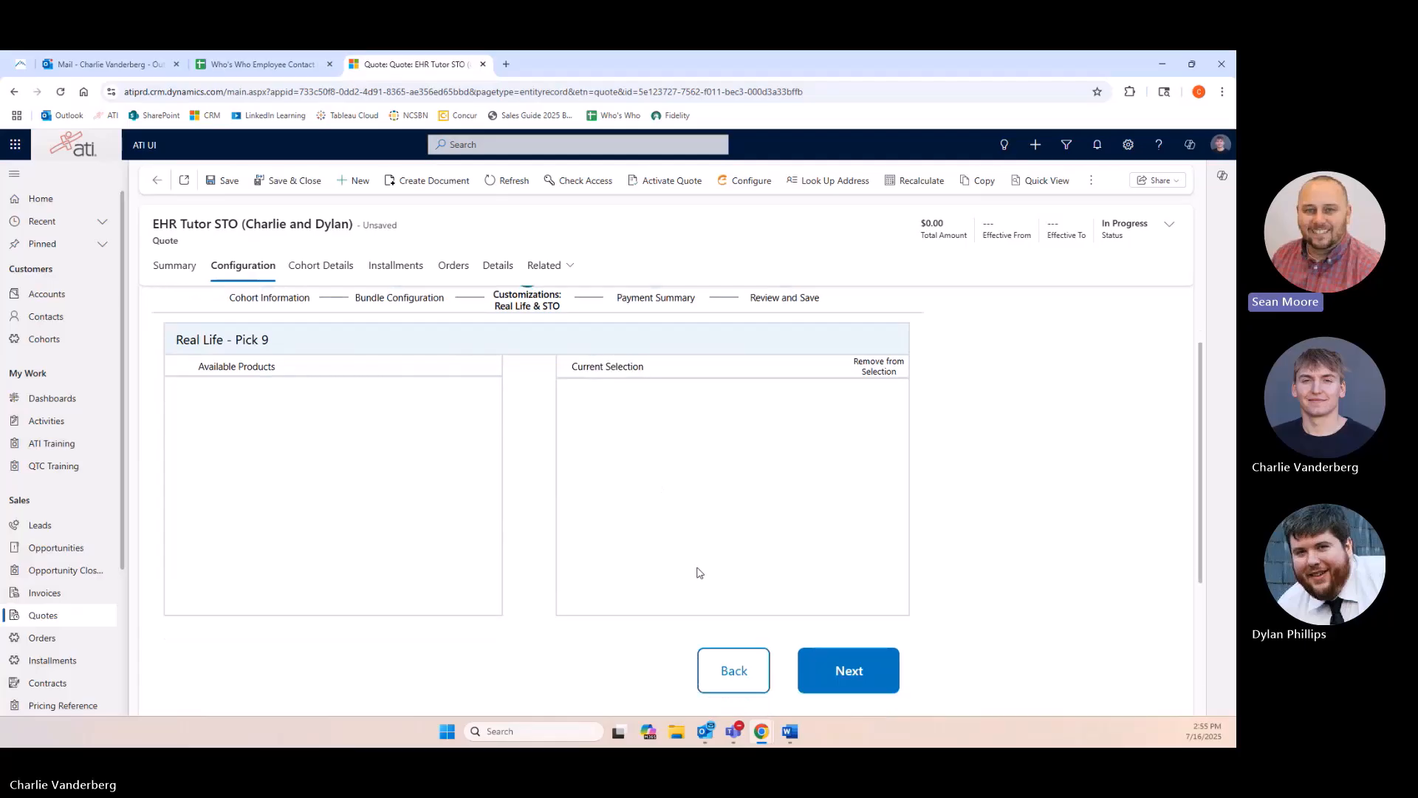
scroll(697, 573, down, 5)
Search the STO kits for "EHR", then switch back to STO products.
triple_click(282, 362)
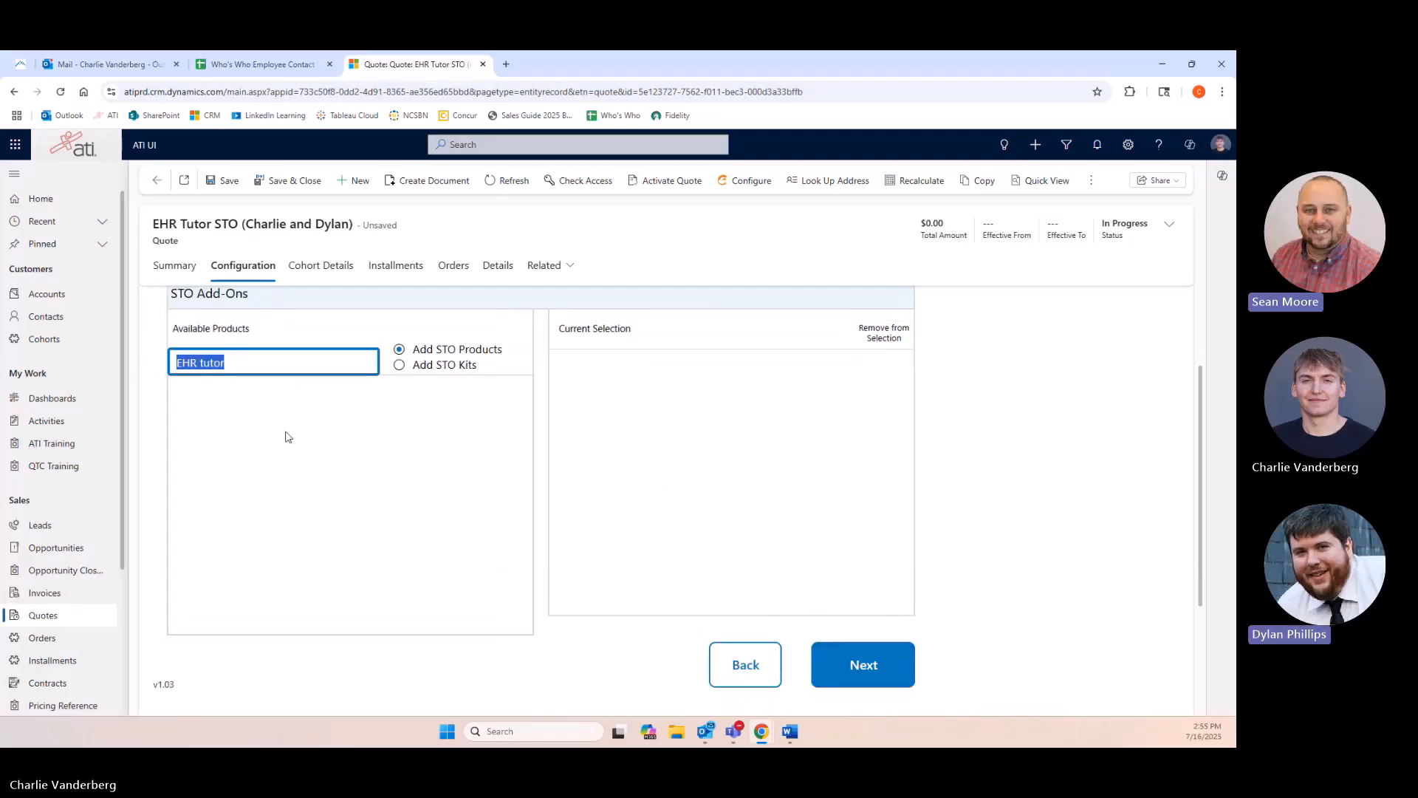
click(321, 373)
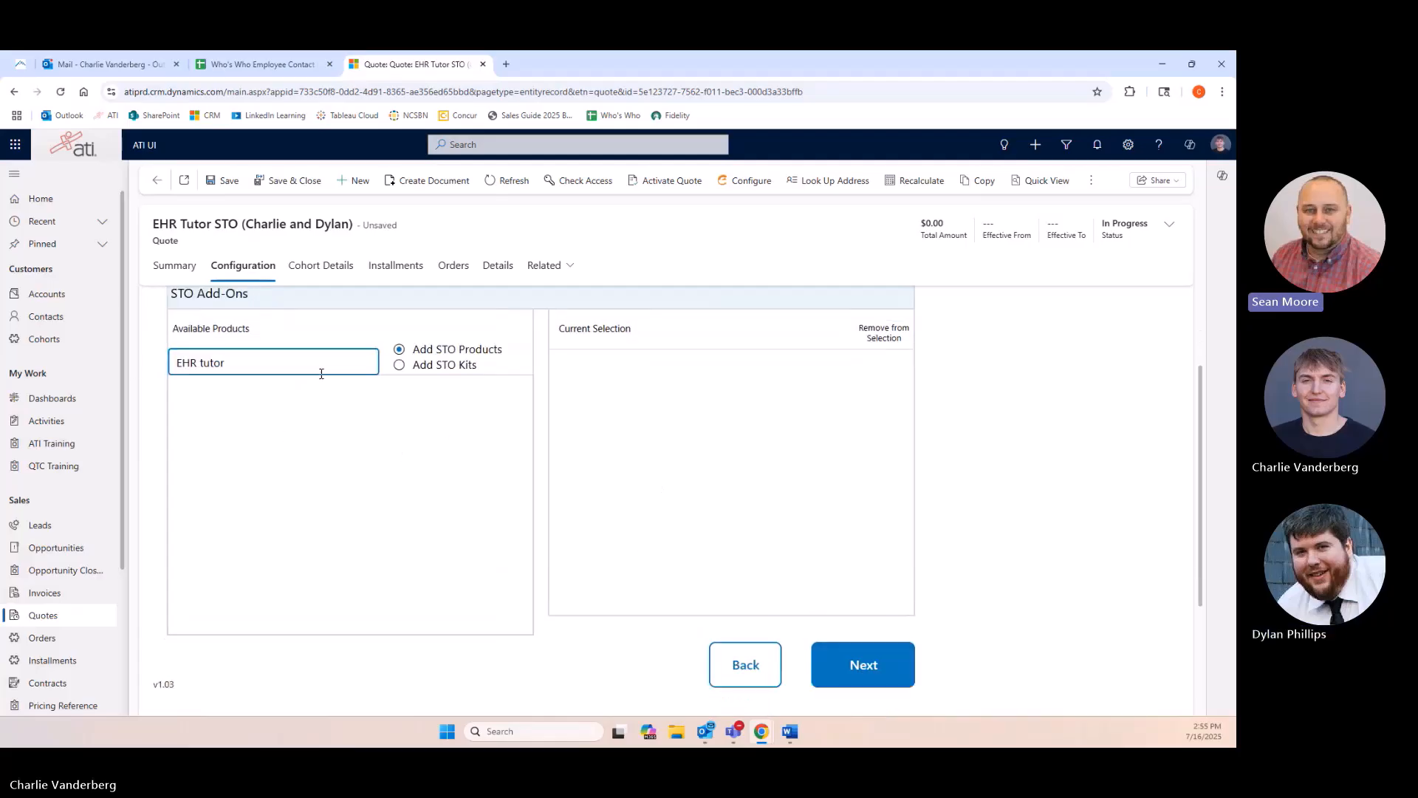
click(399, 429)
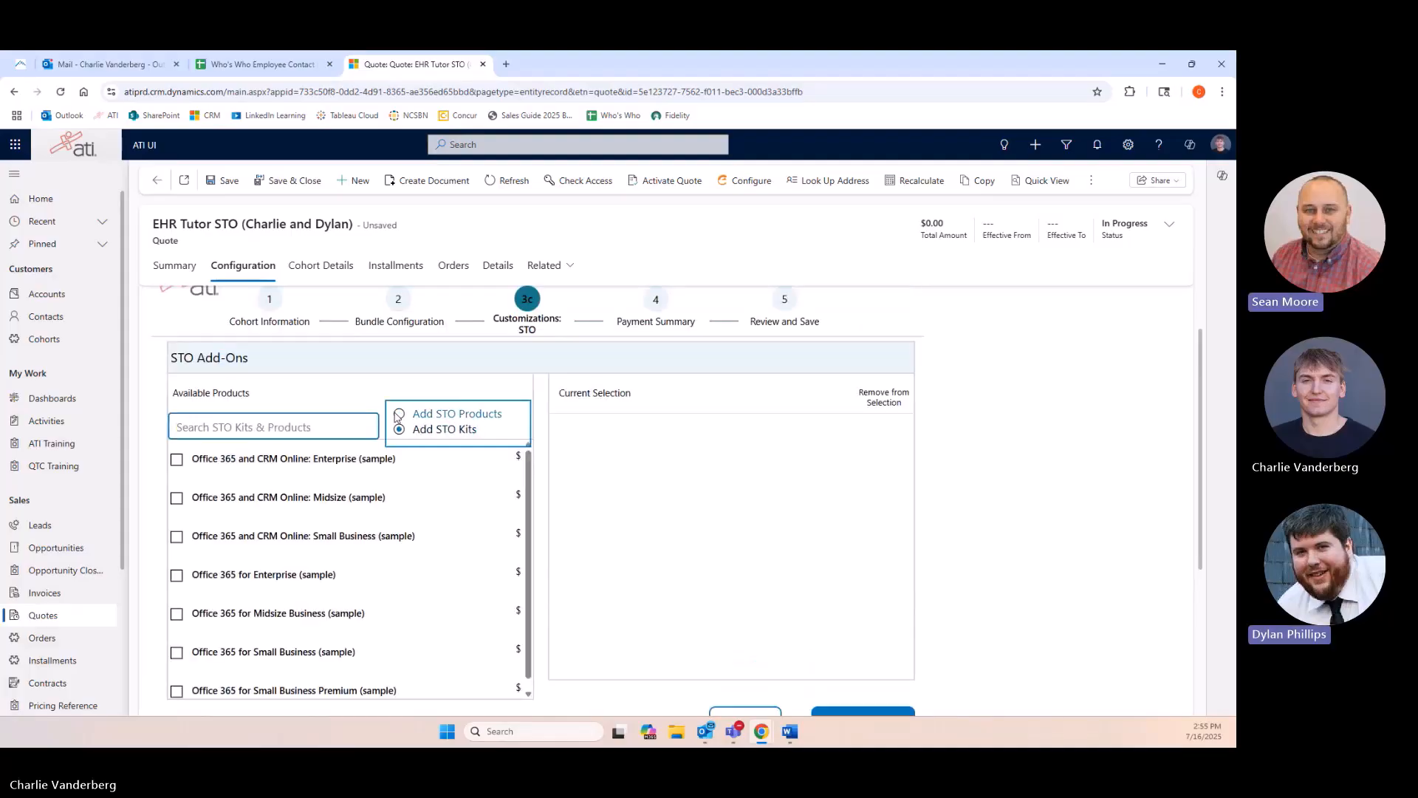
click(329, 431)
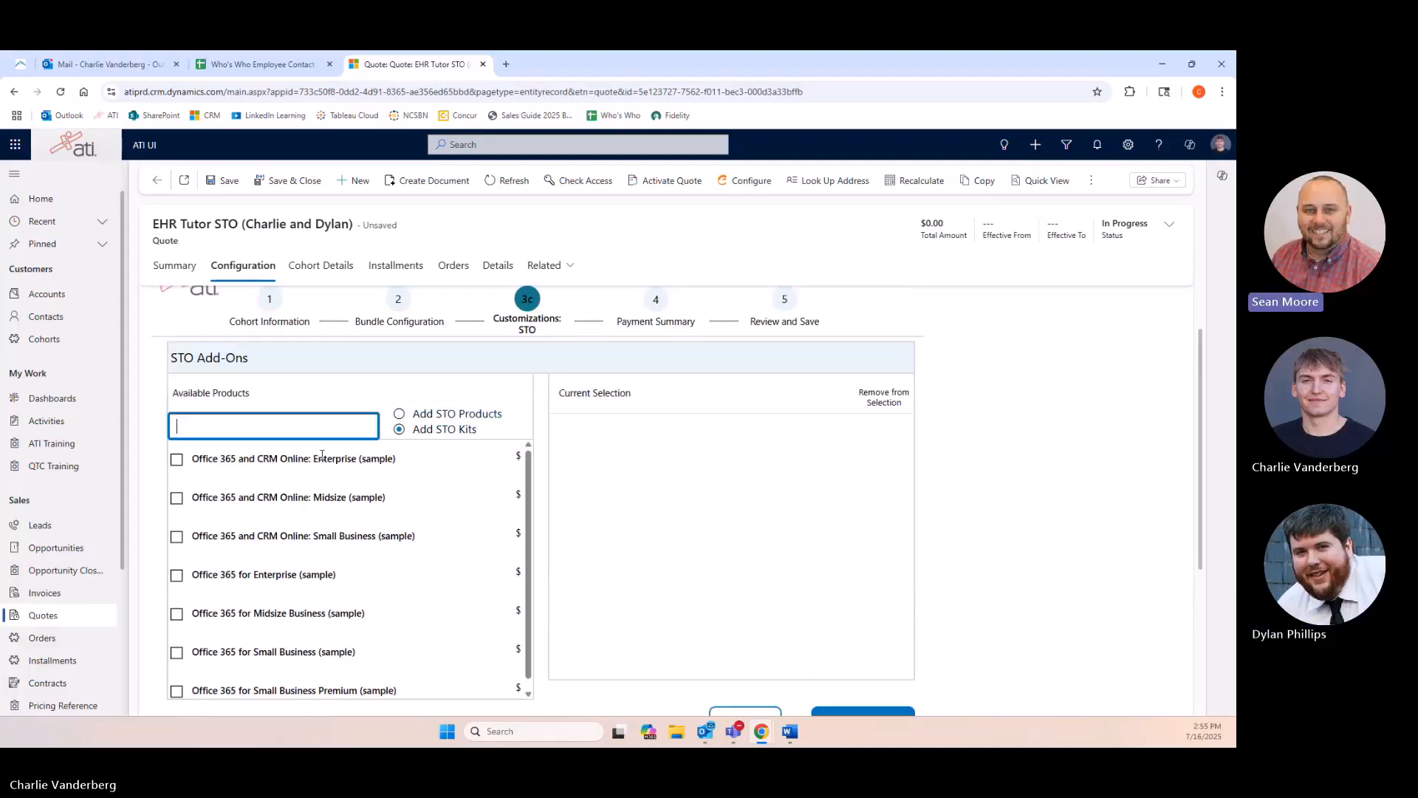
text(EHR)
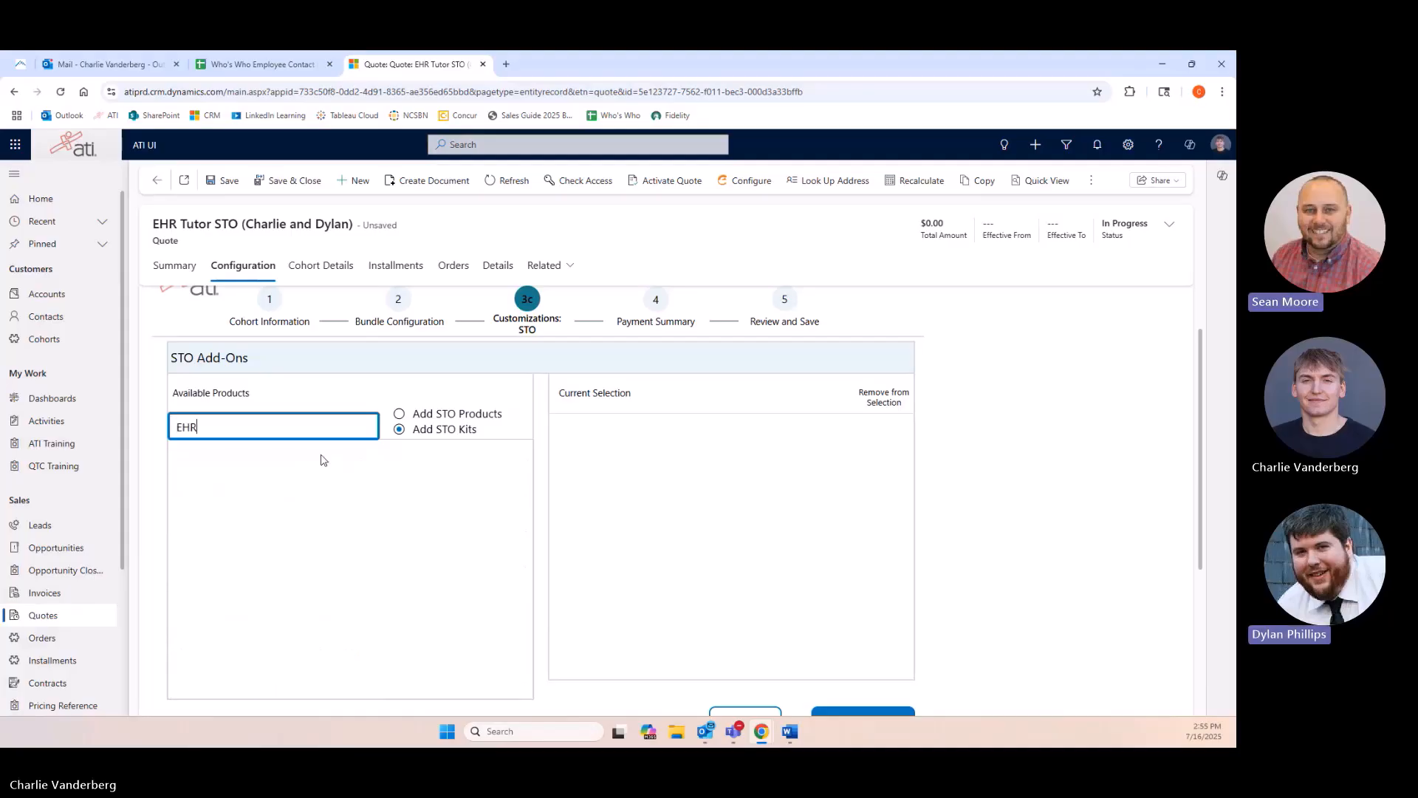
click(399, 416)
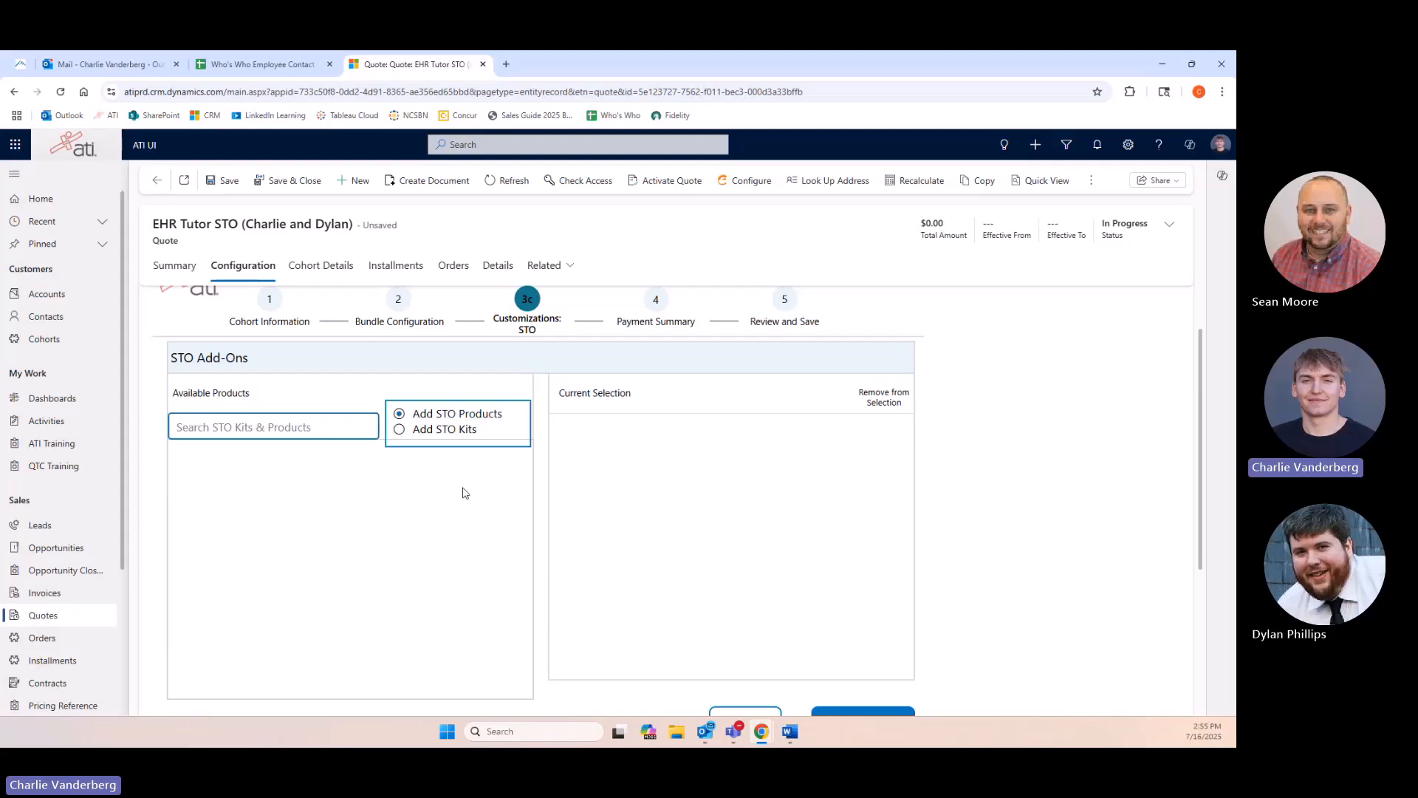
scroll(469, 495, down, 1)
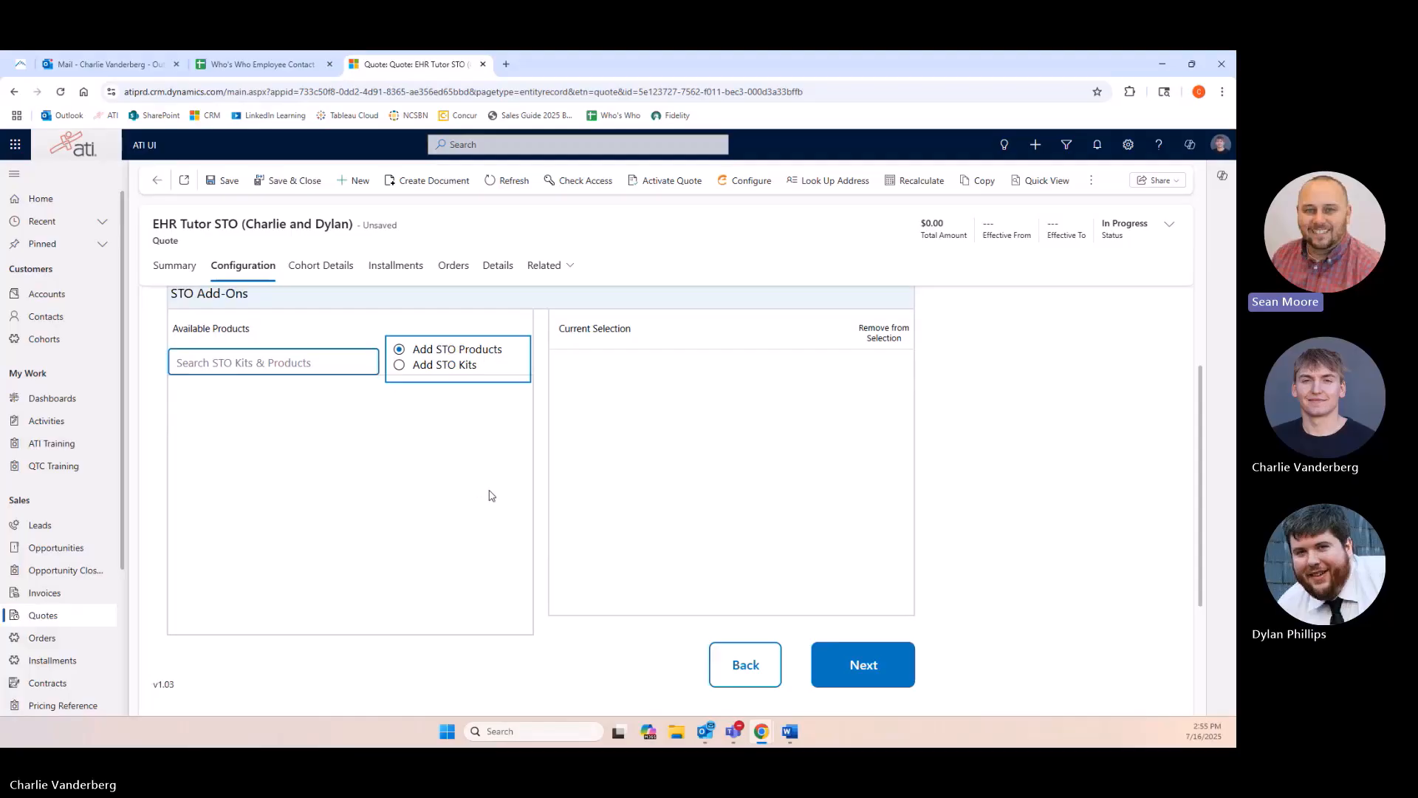
Reopen the EHR Tutor STO quote from the opportunity's quotes and open its configuration.
click(175, 265)
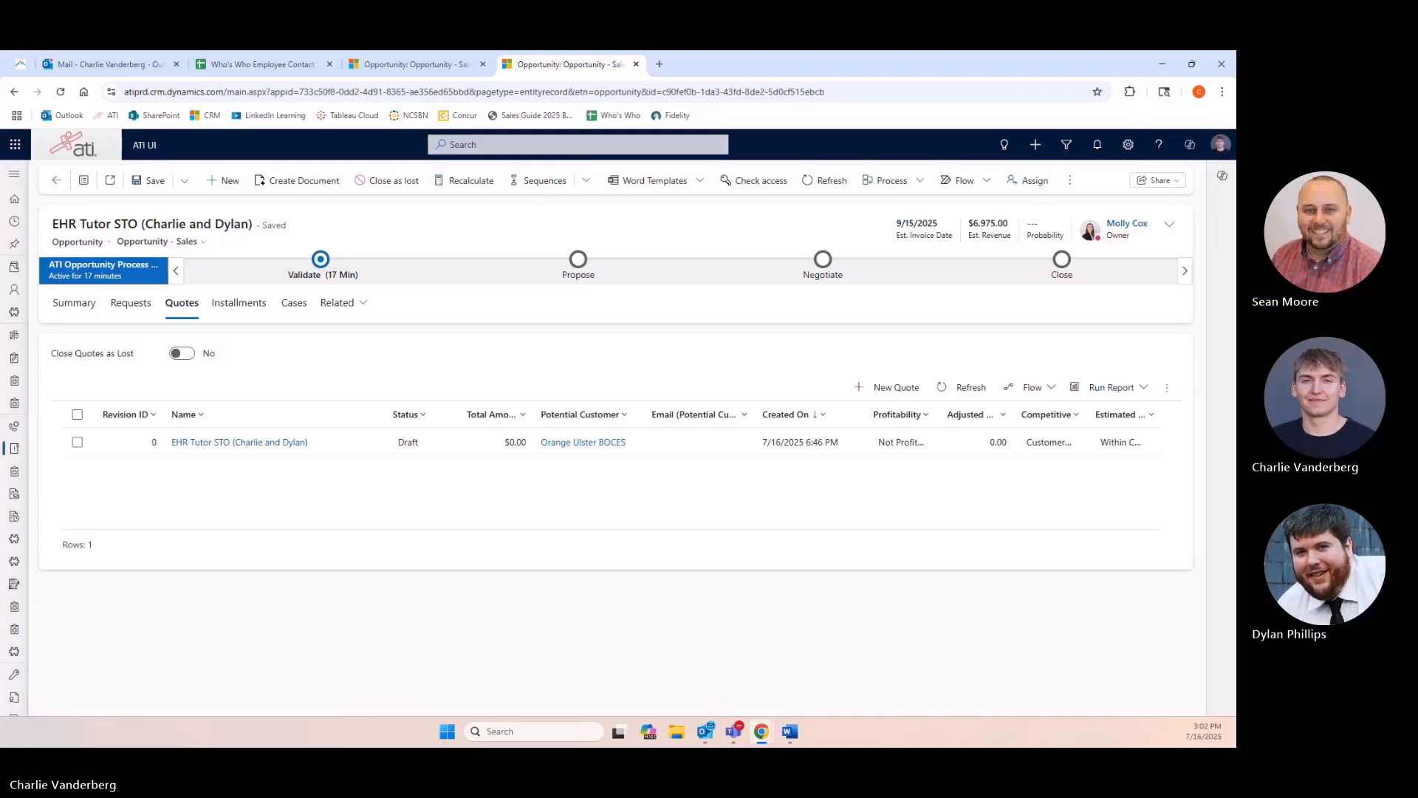
click(214, 444)
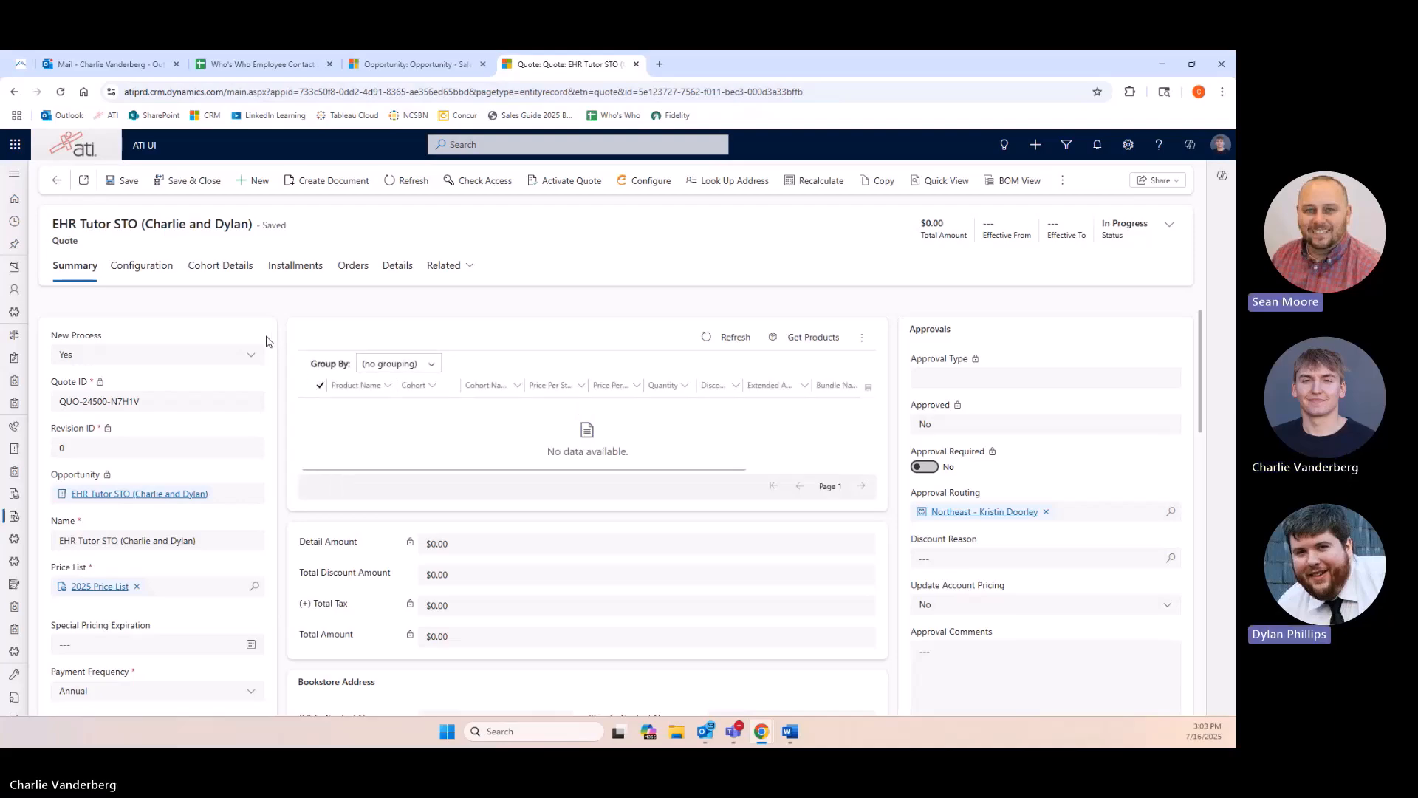
click(137, 270)
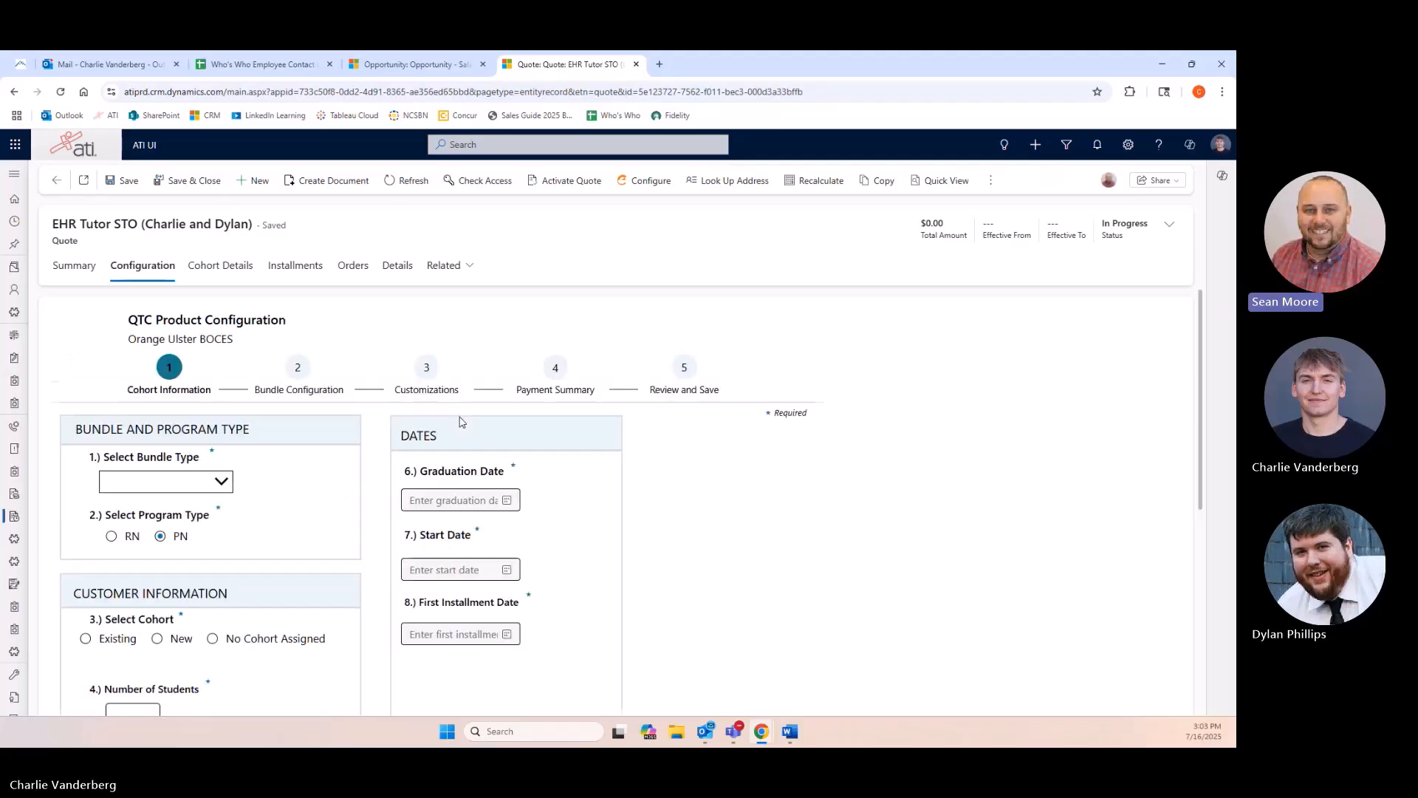
Set the bundle type to STO.
scroll(414, 460, down, 1)
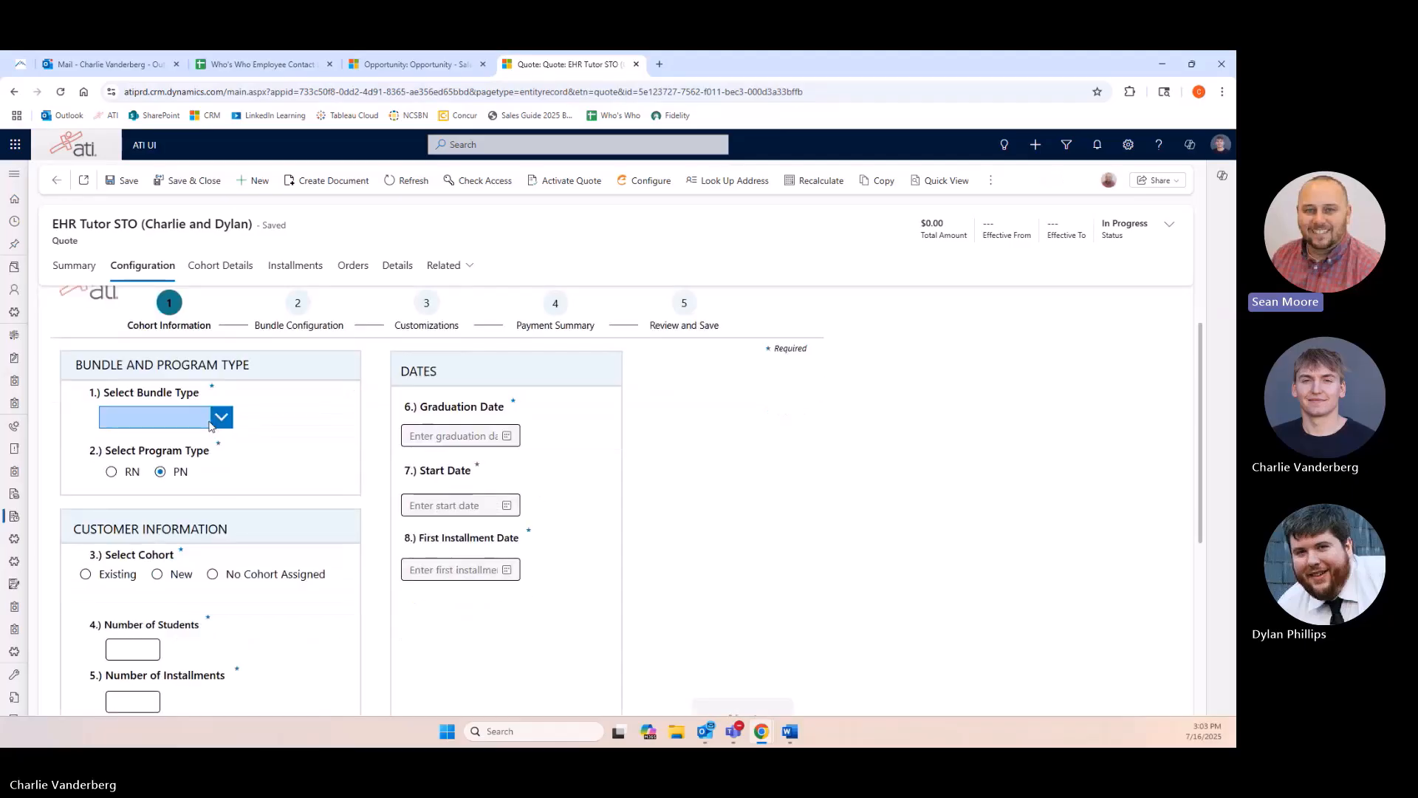
click(216, 418)
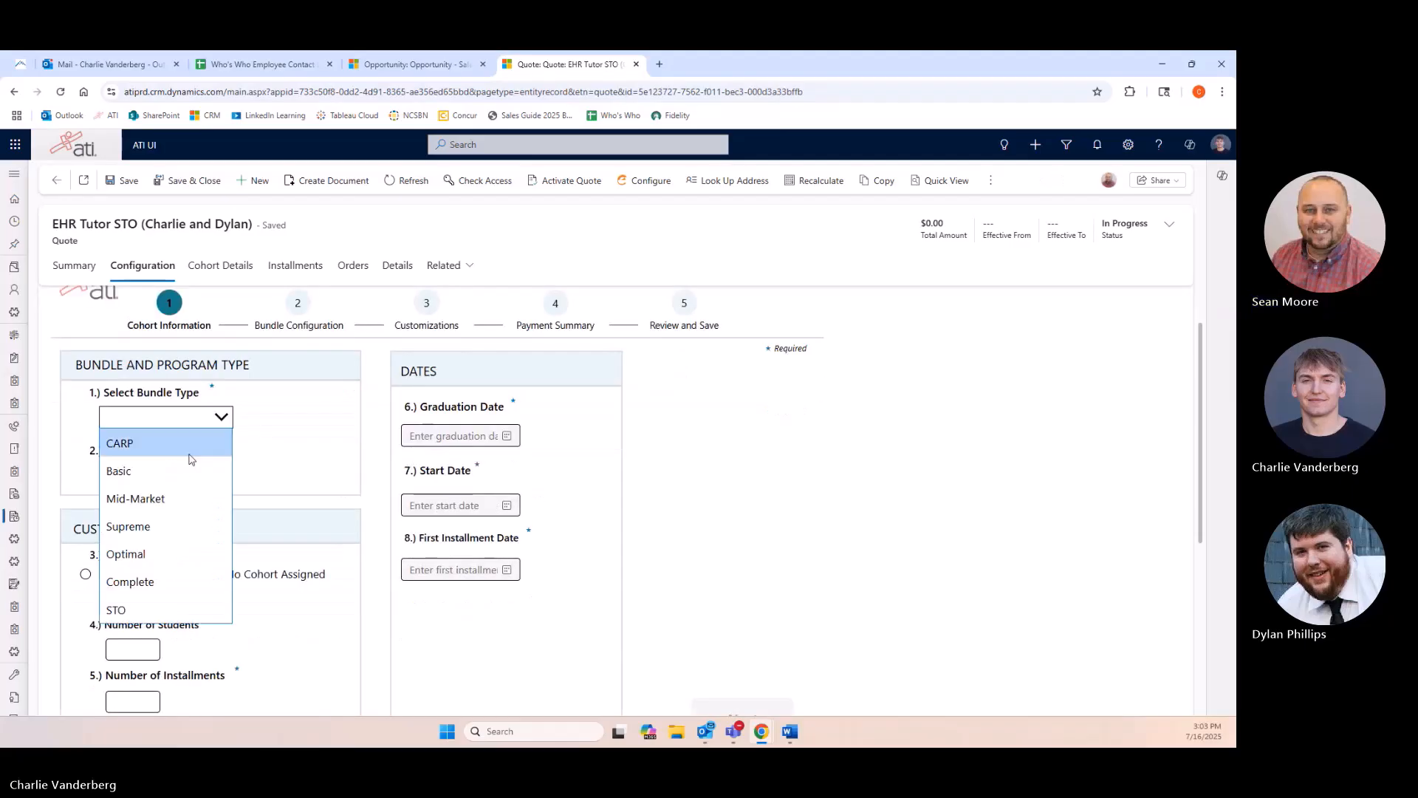
click(175, 610)
Choose Existing as the cohort option and select cohort 0627 PT.
scroll(218, 522, down, 3)
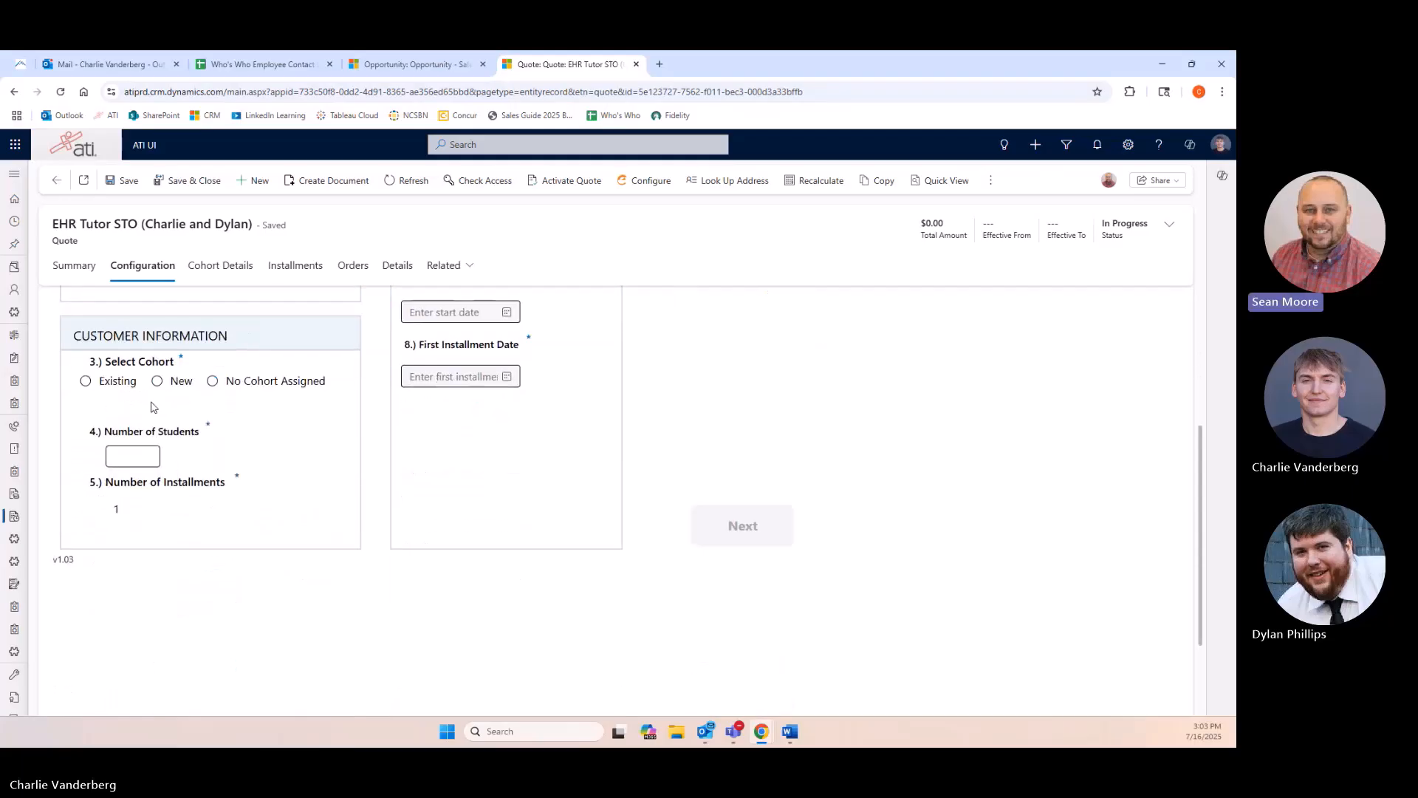
click(85, 380)
click(222, 404)
scroll(190, 497, down, 10)
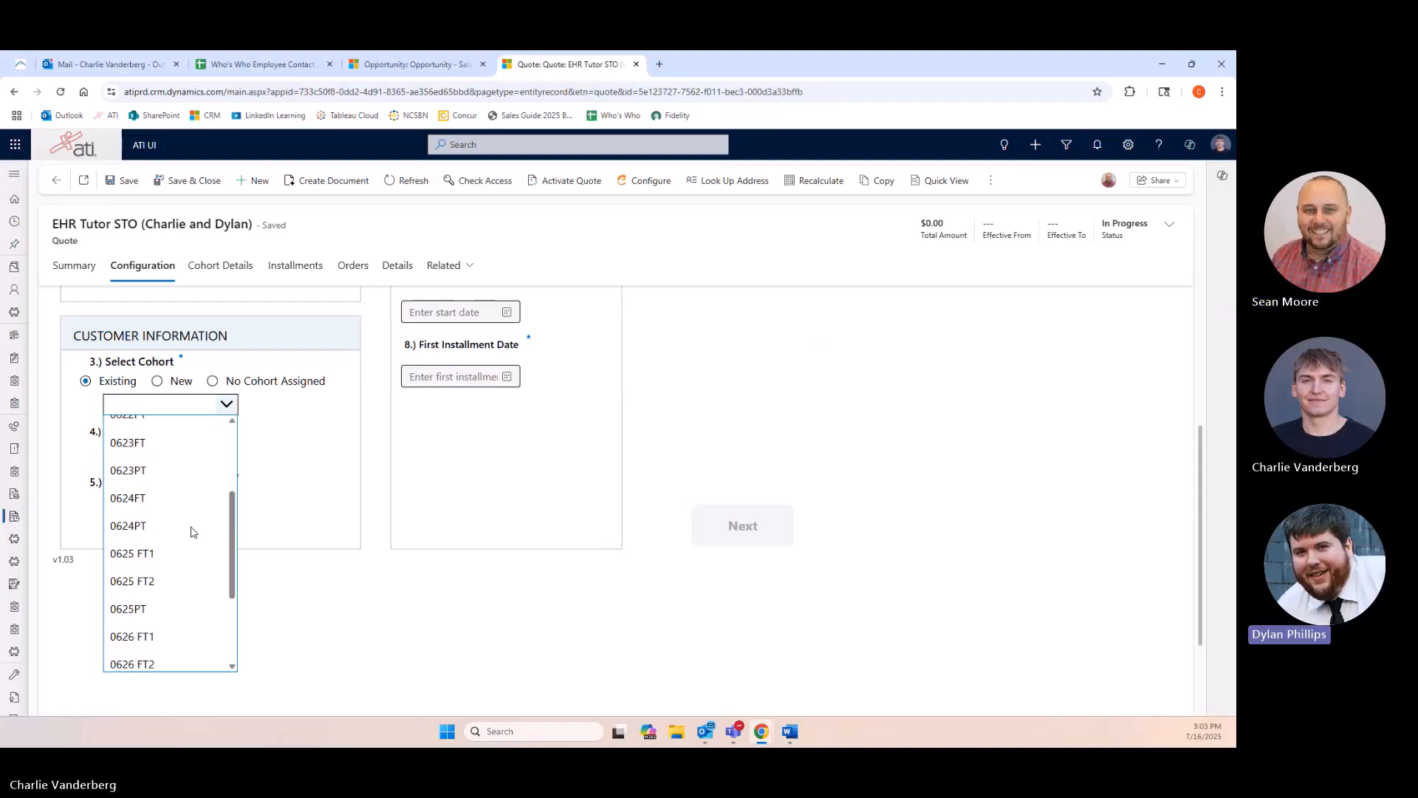
click(140, 548)
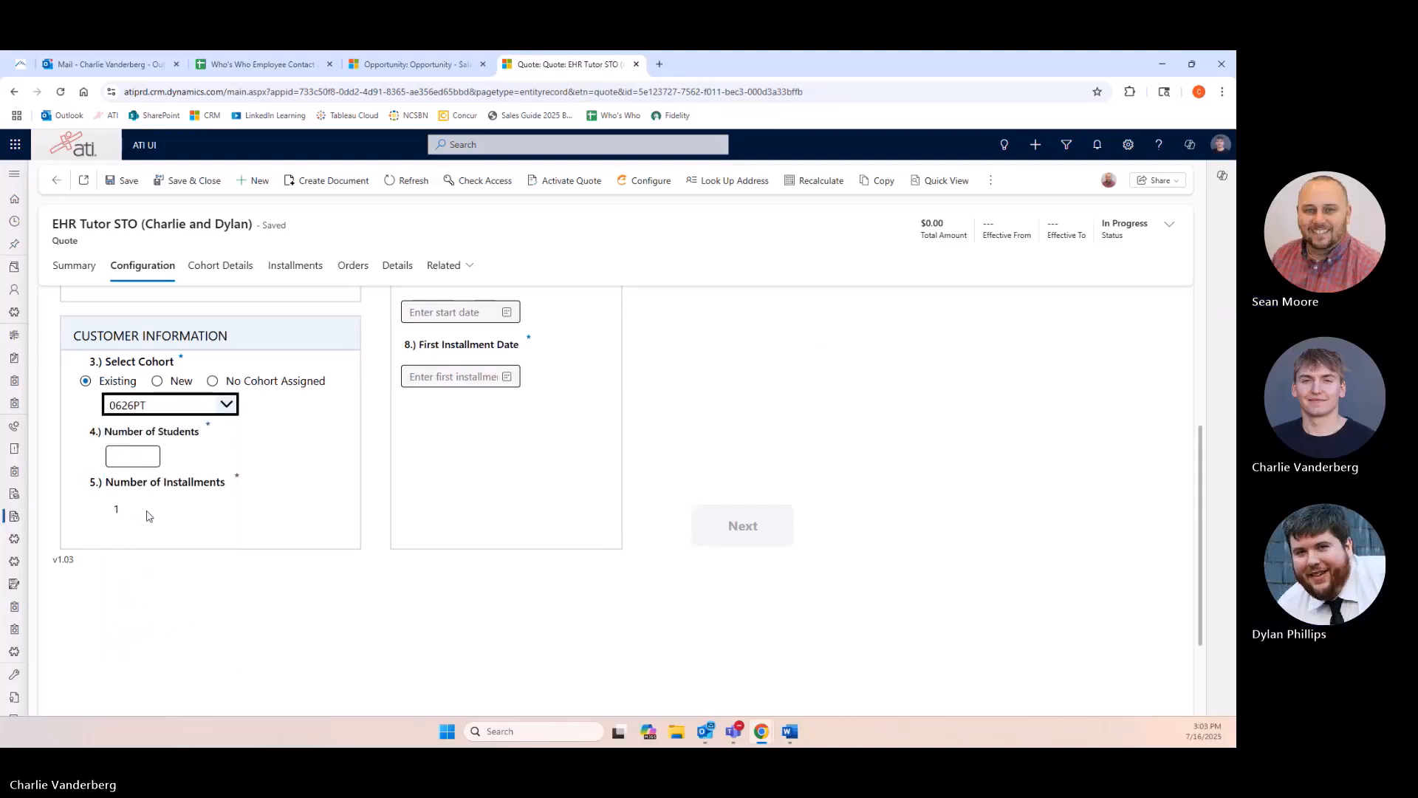
click(234, 410)
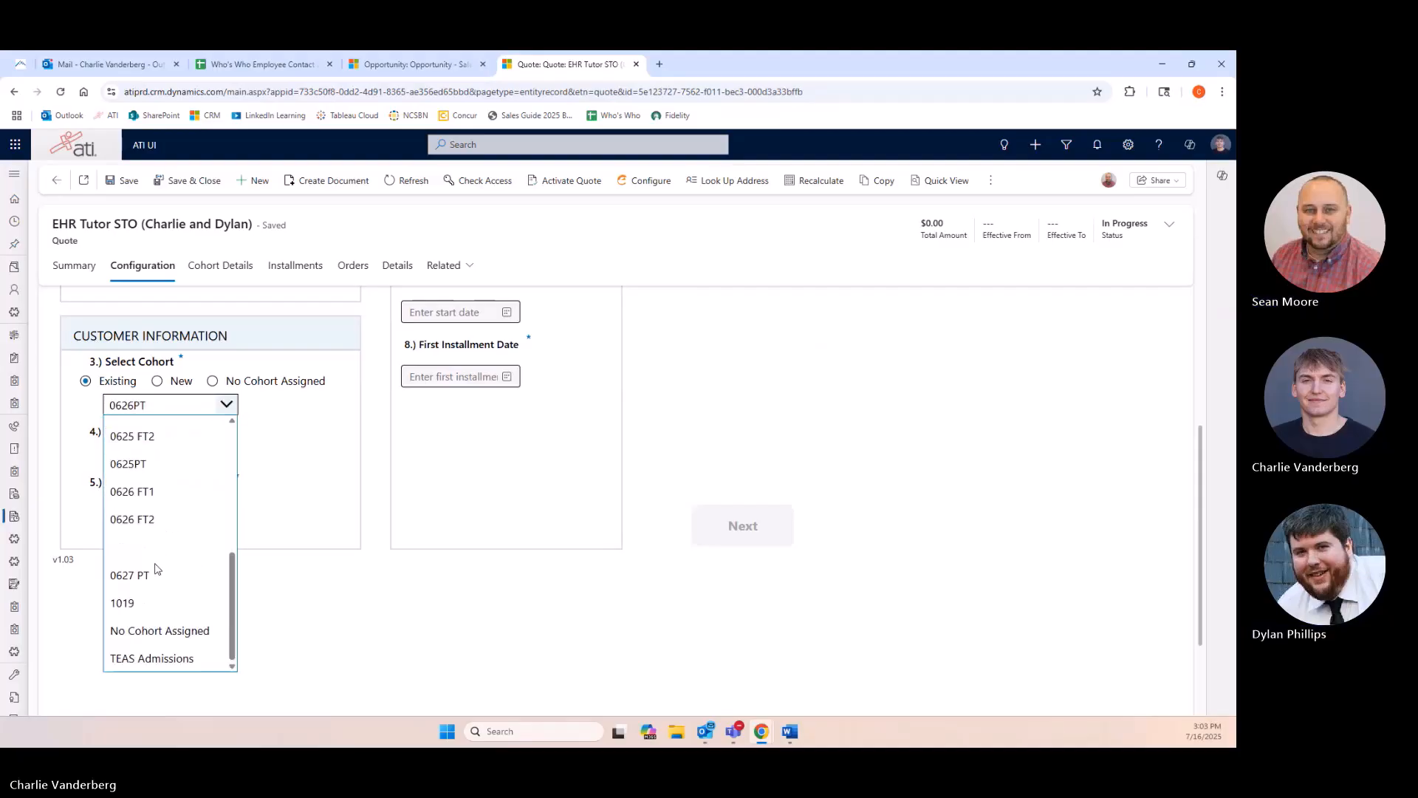
click(155, 576)
click(144, 458)
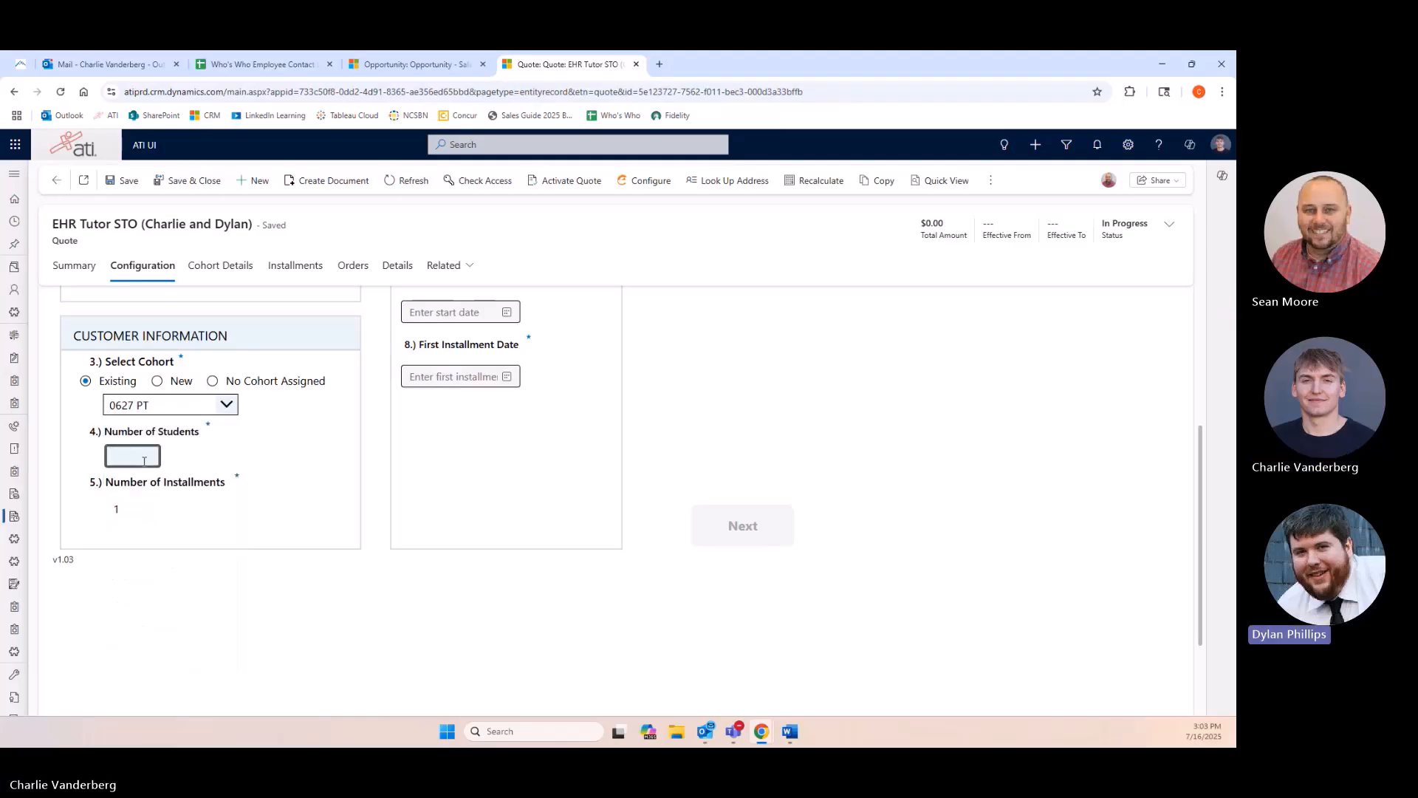
click(289, 488)
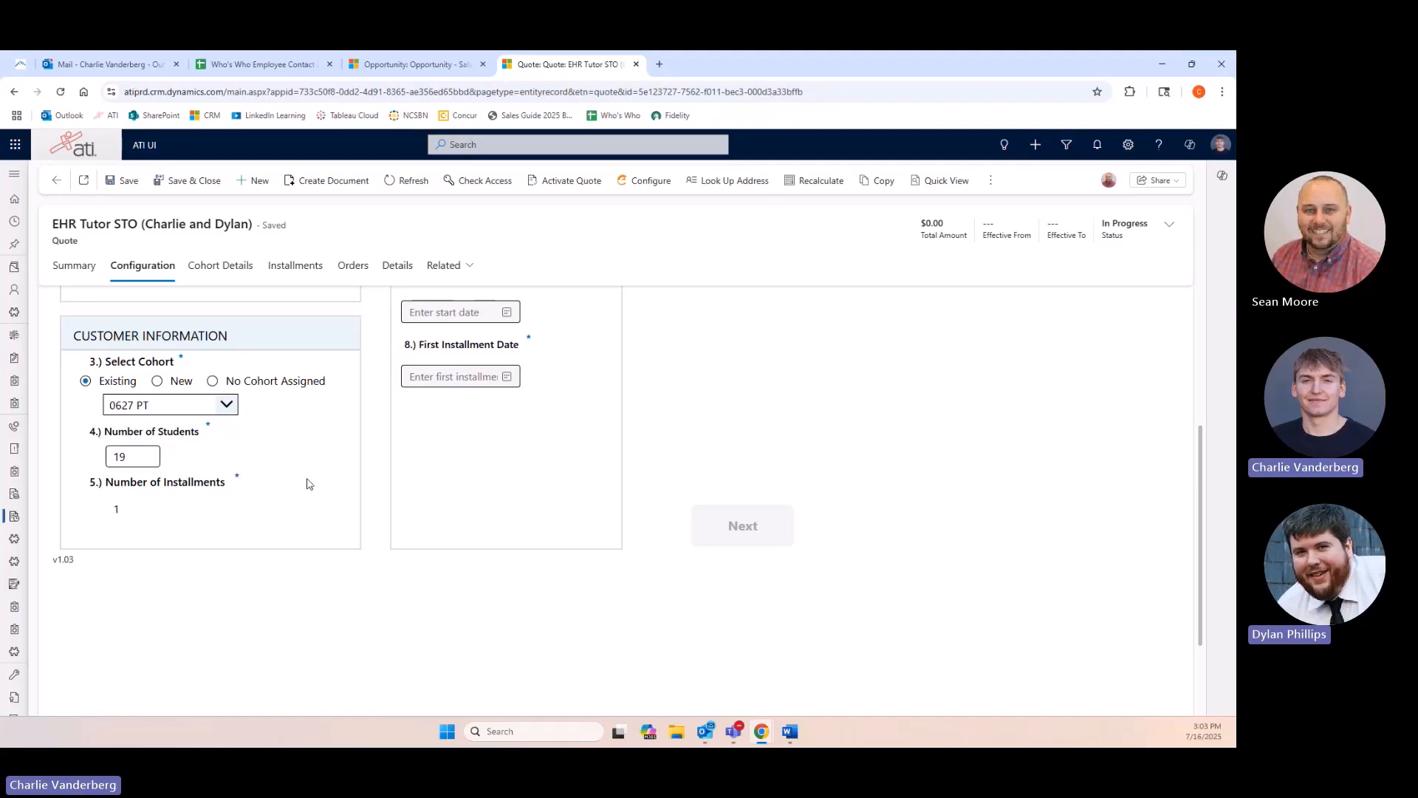
Set both the start date and the first installment date to 9/15/2025, then continue to the next page.
scroll(370, 473, up, 2)
scroll(434, 456, up, 2)
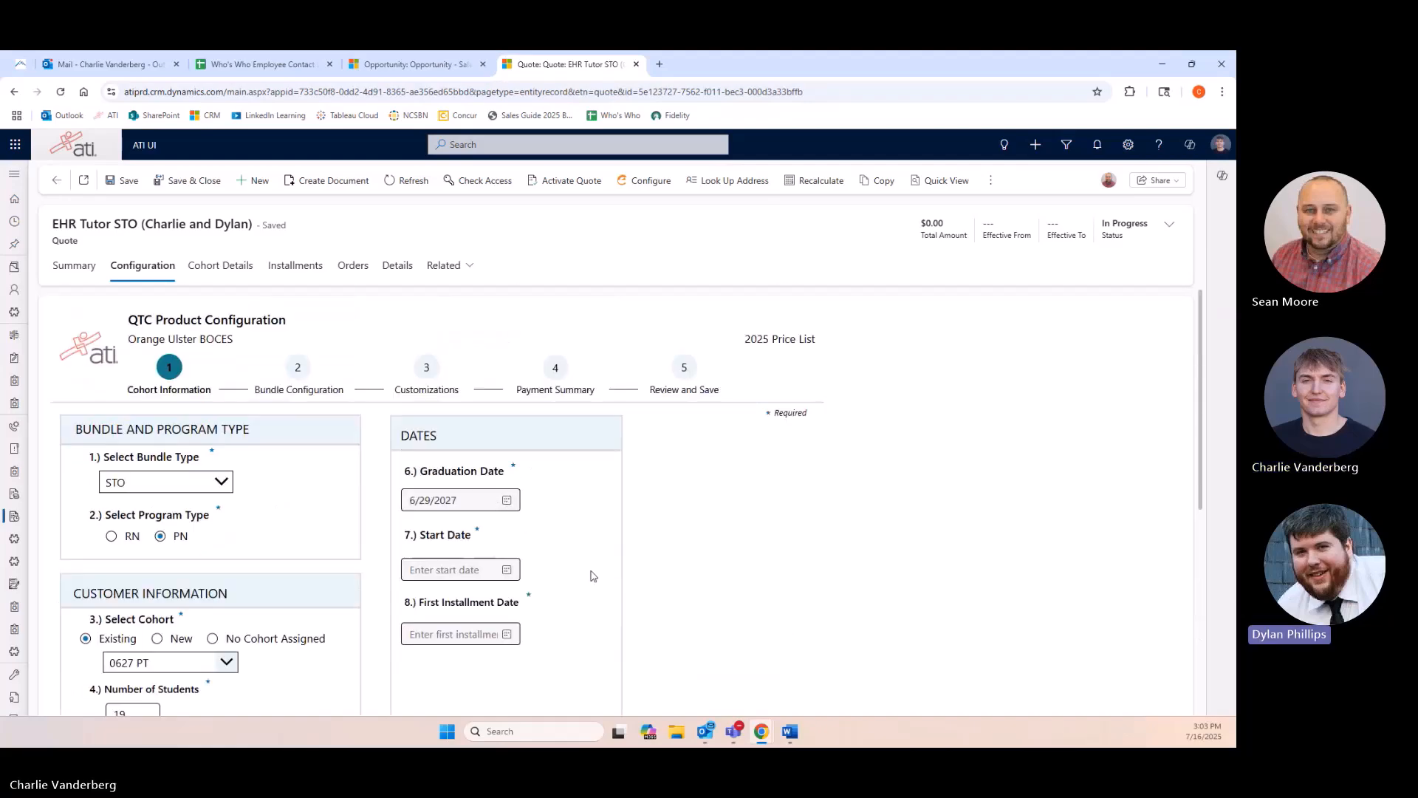
scroll(509, 506, down, 1)
click(506, 505)
click(527, 532)
click(526, 532)
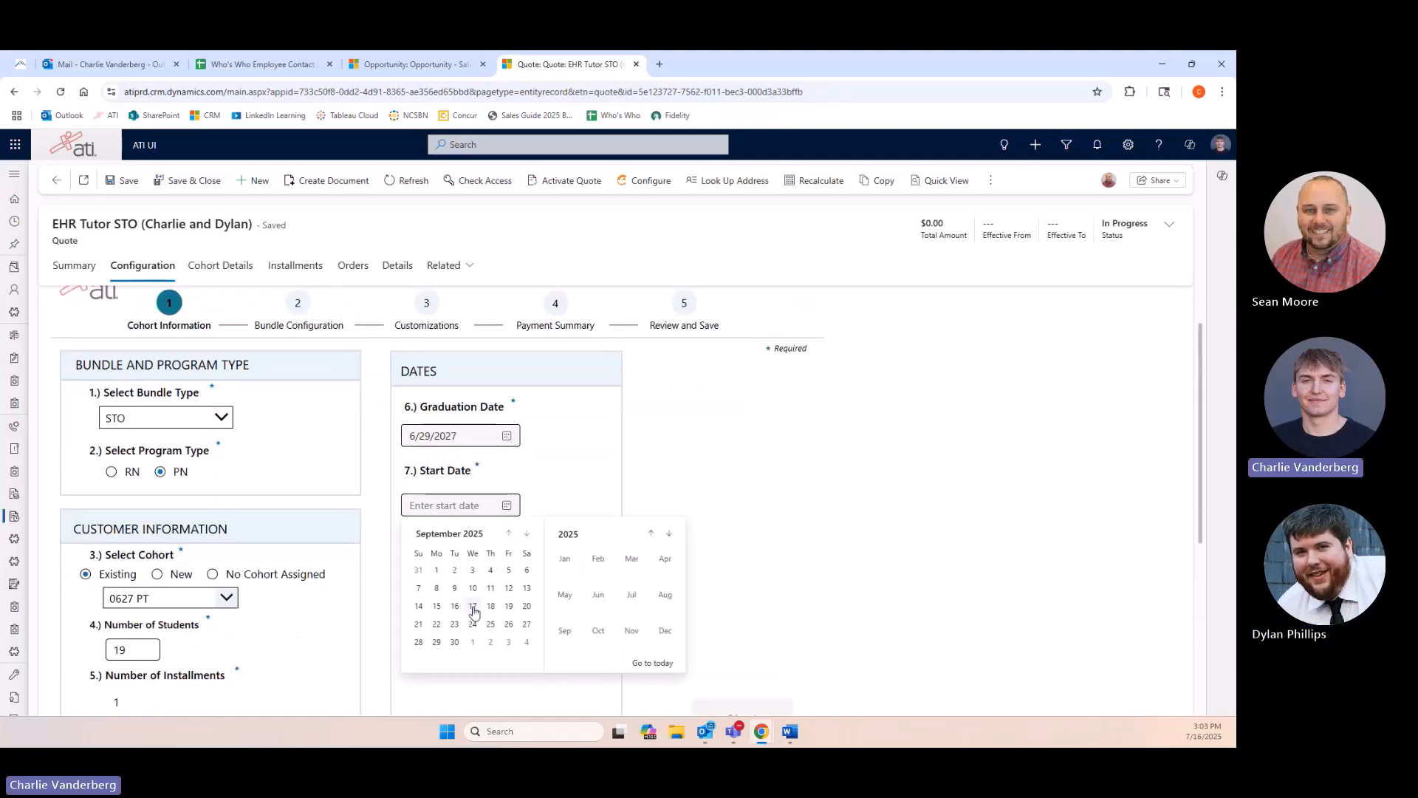
click(436, 605)
click(507, 570)
click(527, 597)
click(527, 598)
click(437, 670)
scroll(580, 513, down, 2)
click(698, 592)
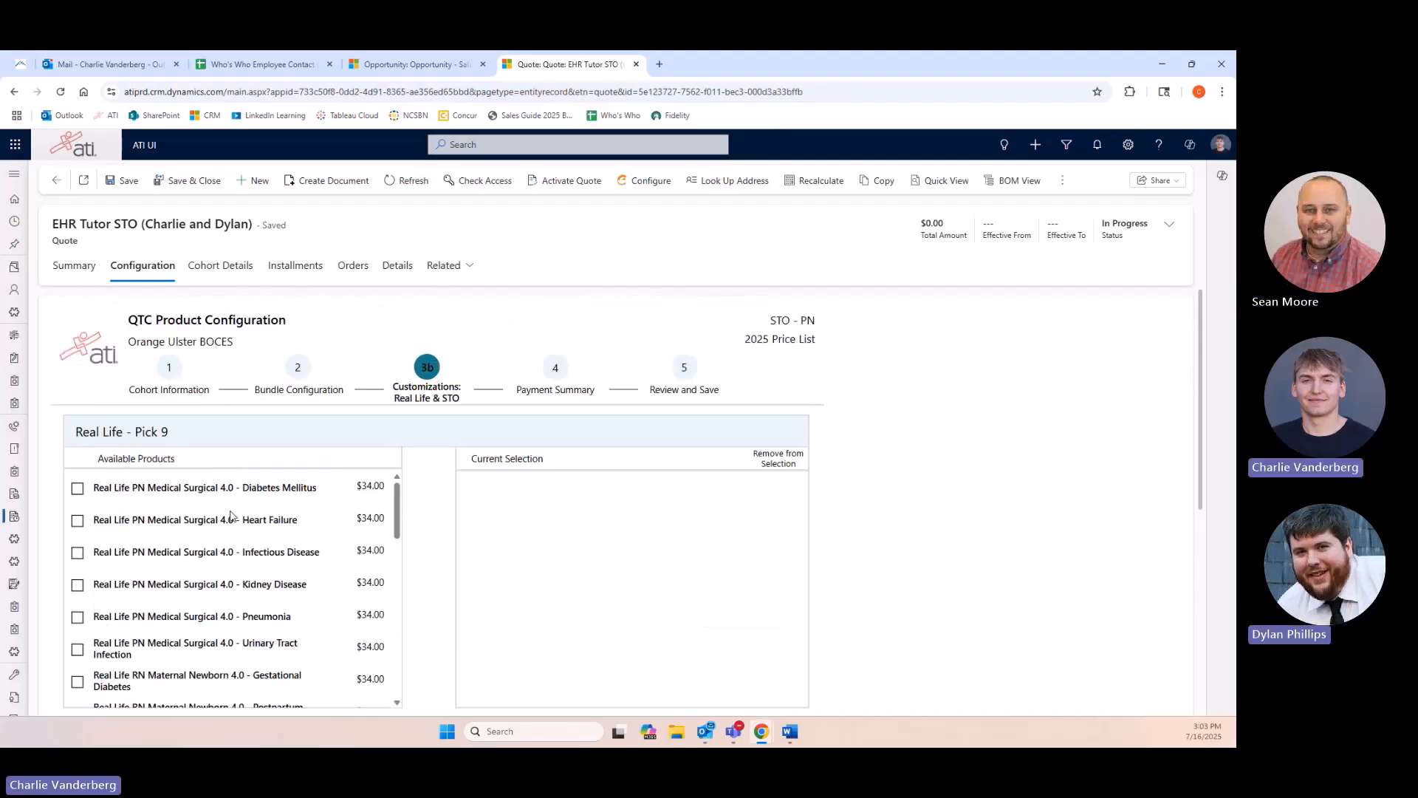
Browse the Real Life products list and continue without picking any.
scroll(340, 542, down, 3)
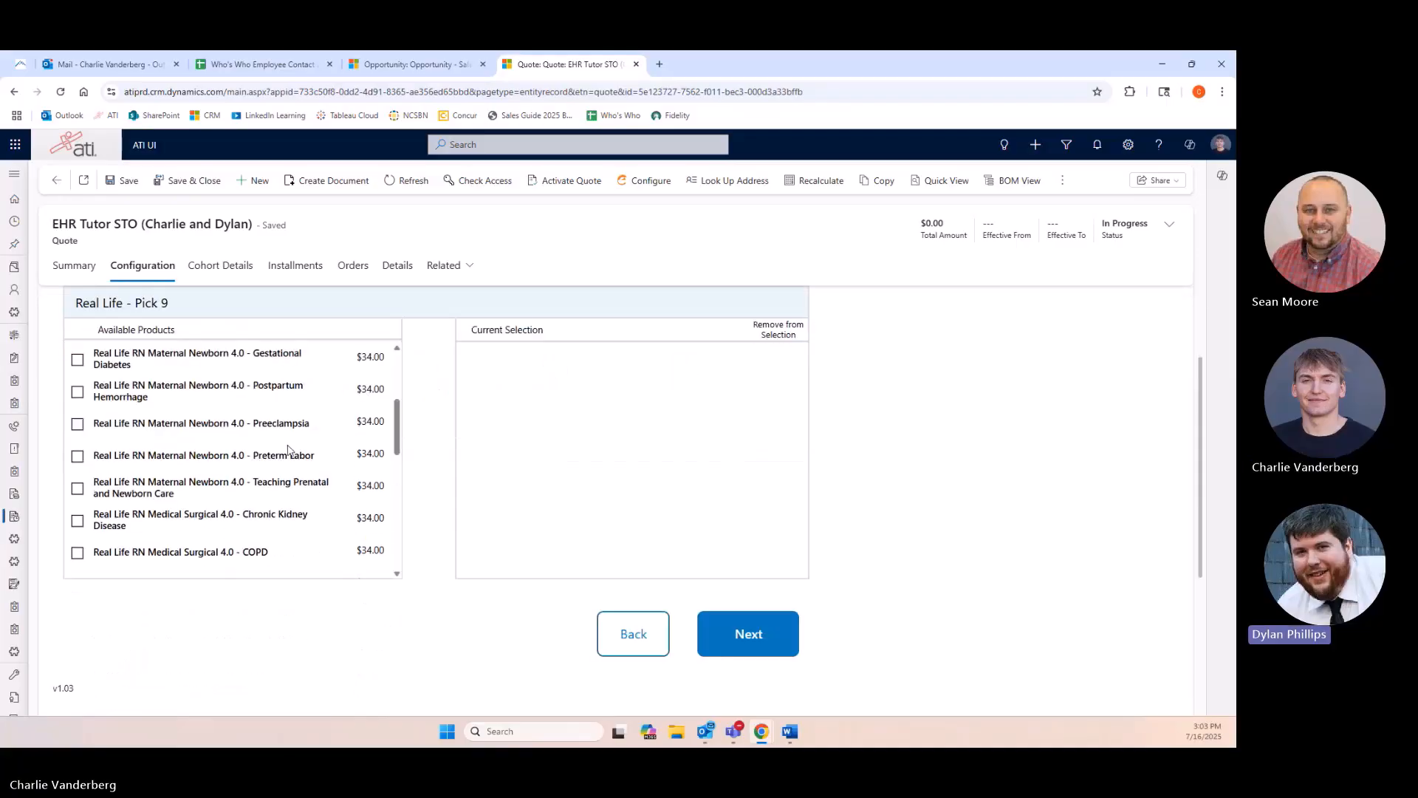
scroll(296, 446, down, 1)
scroll(302, 444, down, 5)
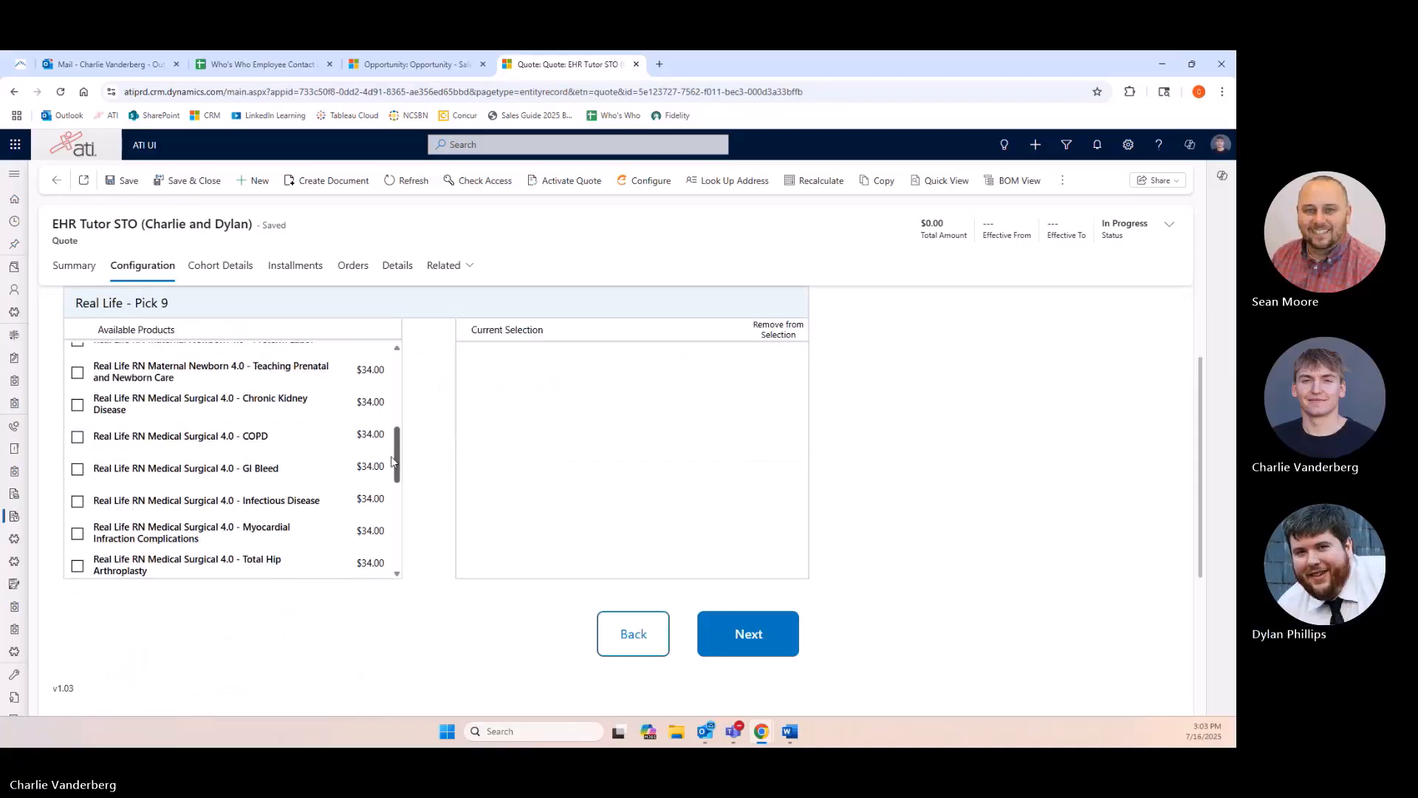
scroll(385, 509, down, 3)
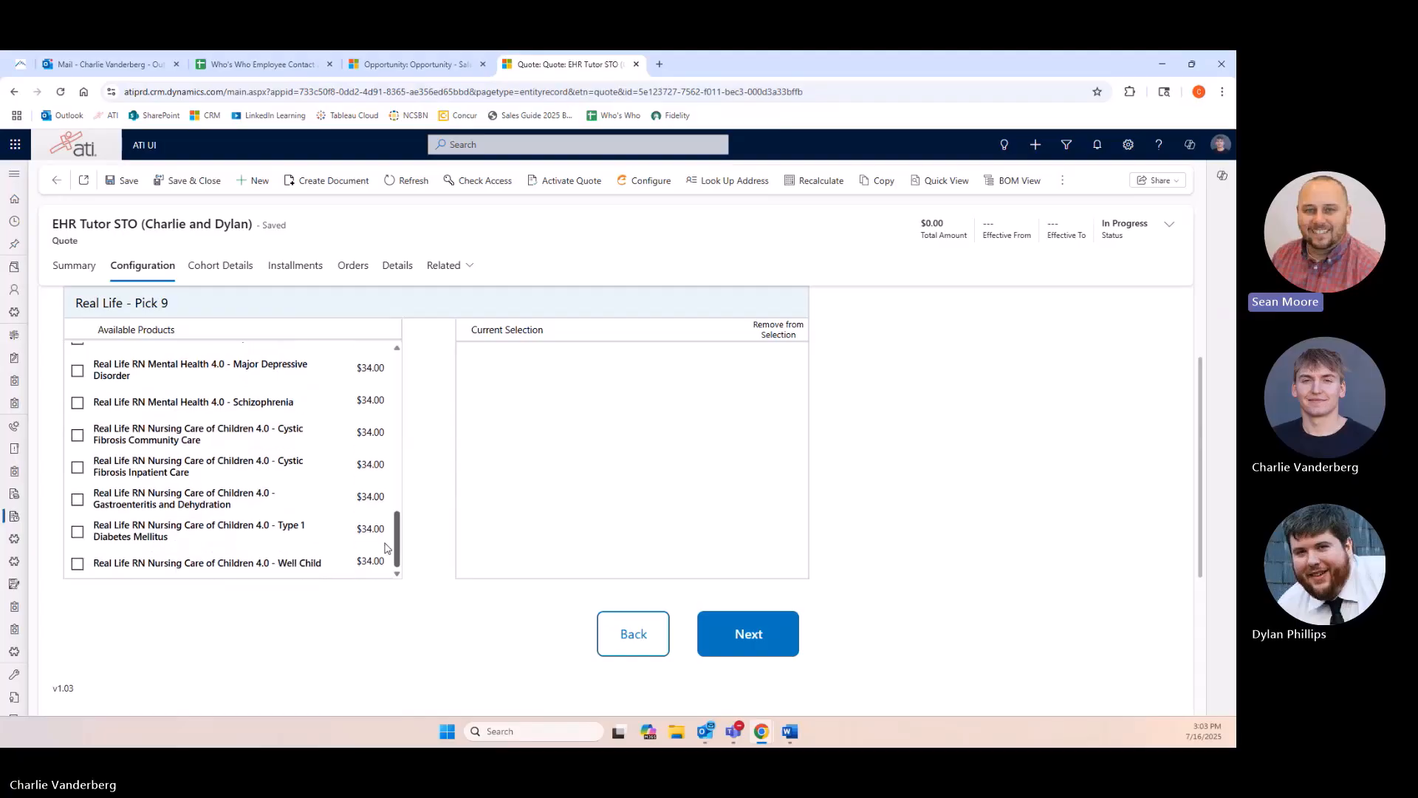
drag(396, 555, 399, 347)
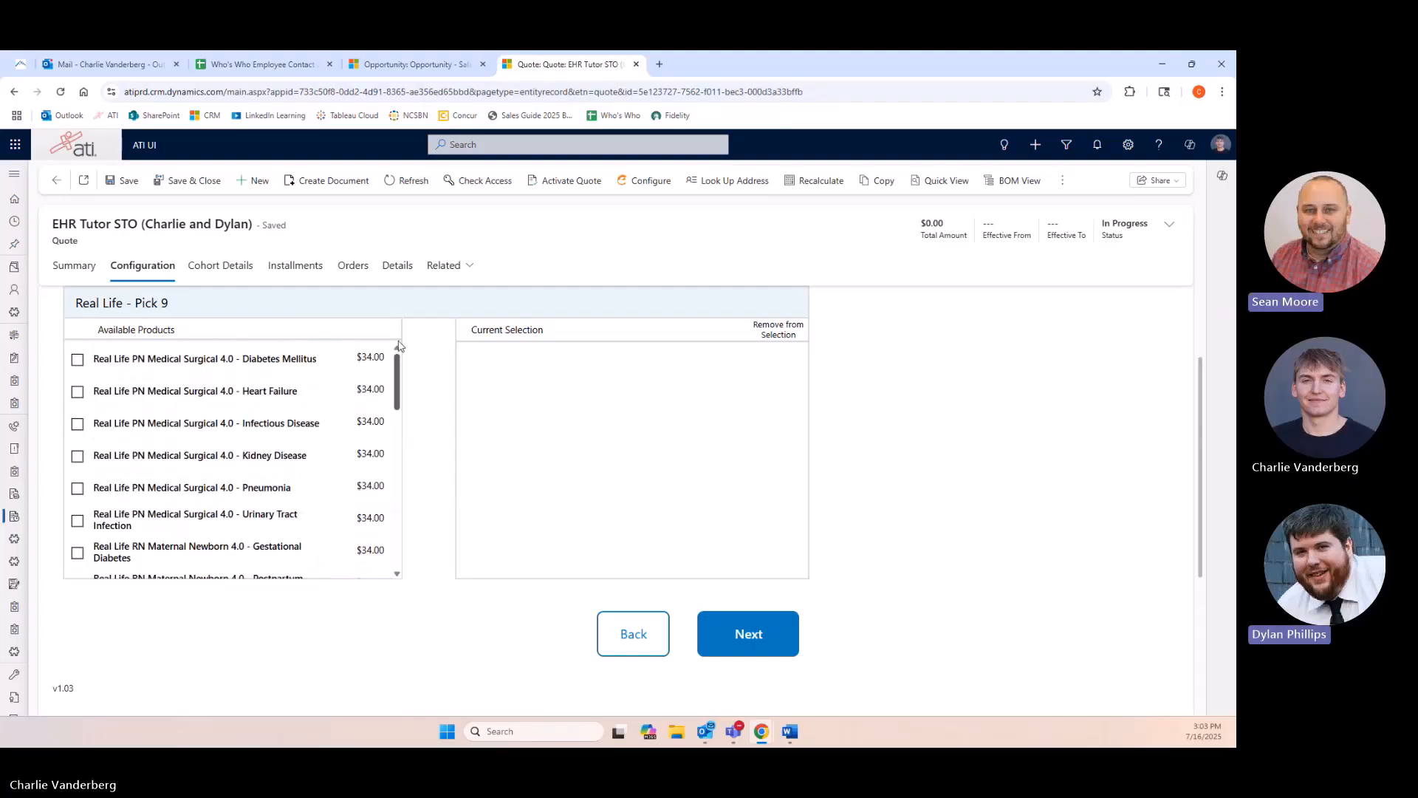
click(715, 633)
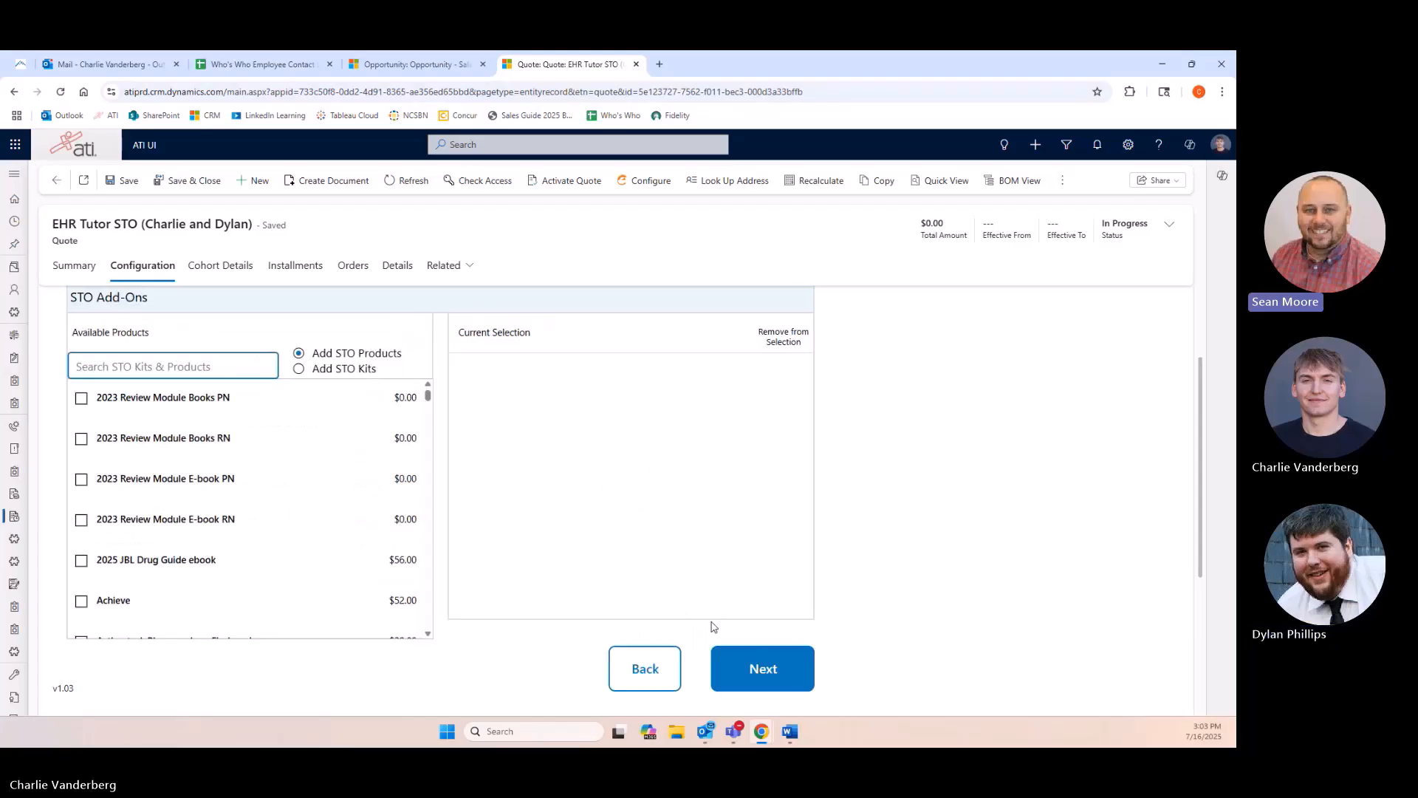
Search the STO add-on products for "EHR" and add the PN EHR Tutor User License.
scroll(221, 399, up, 1)
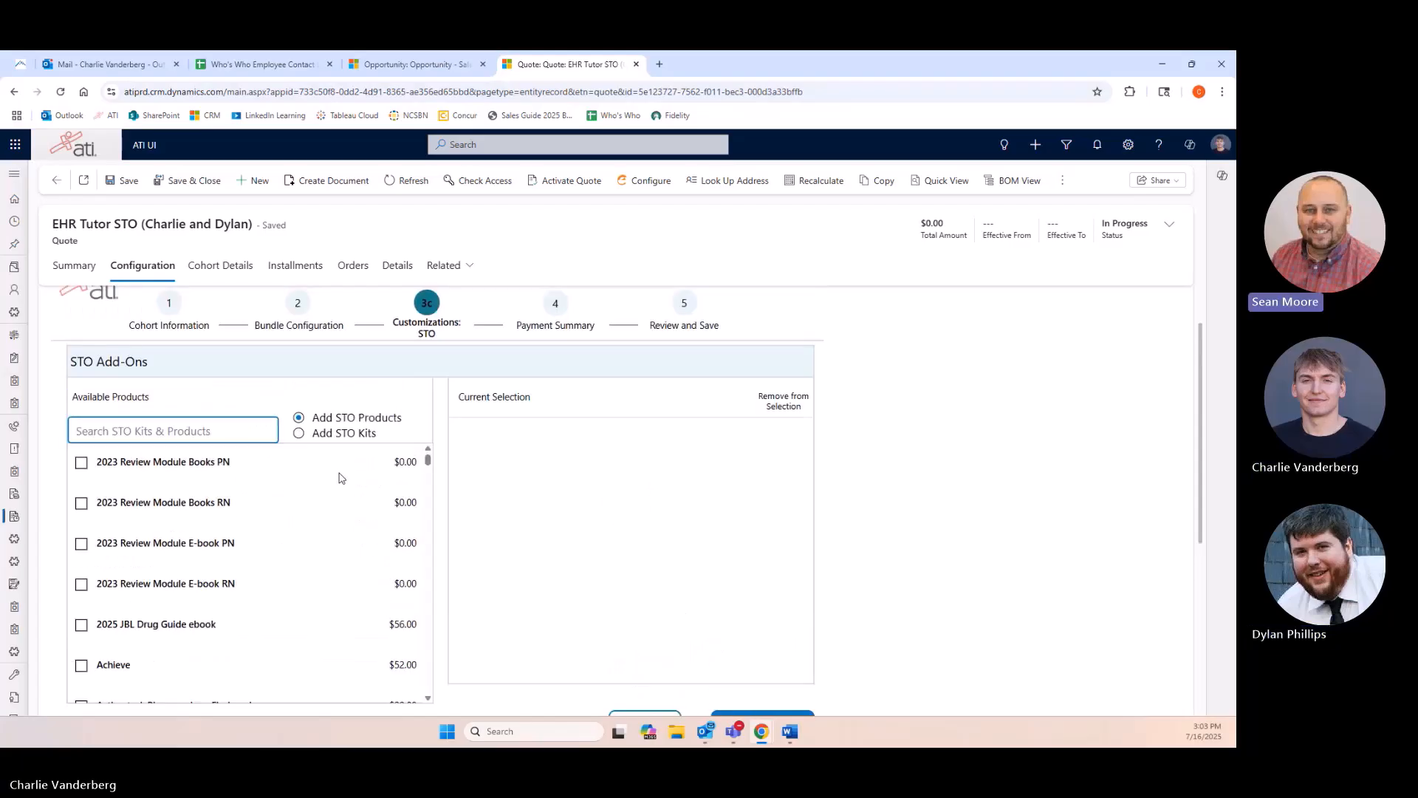
click(181, 428)
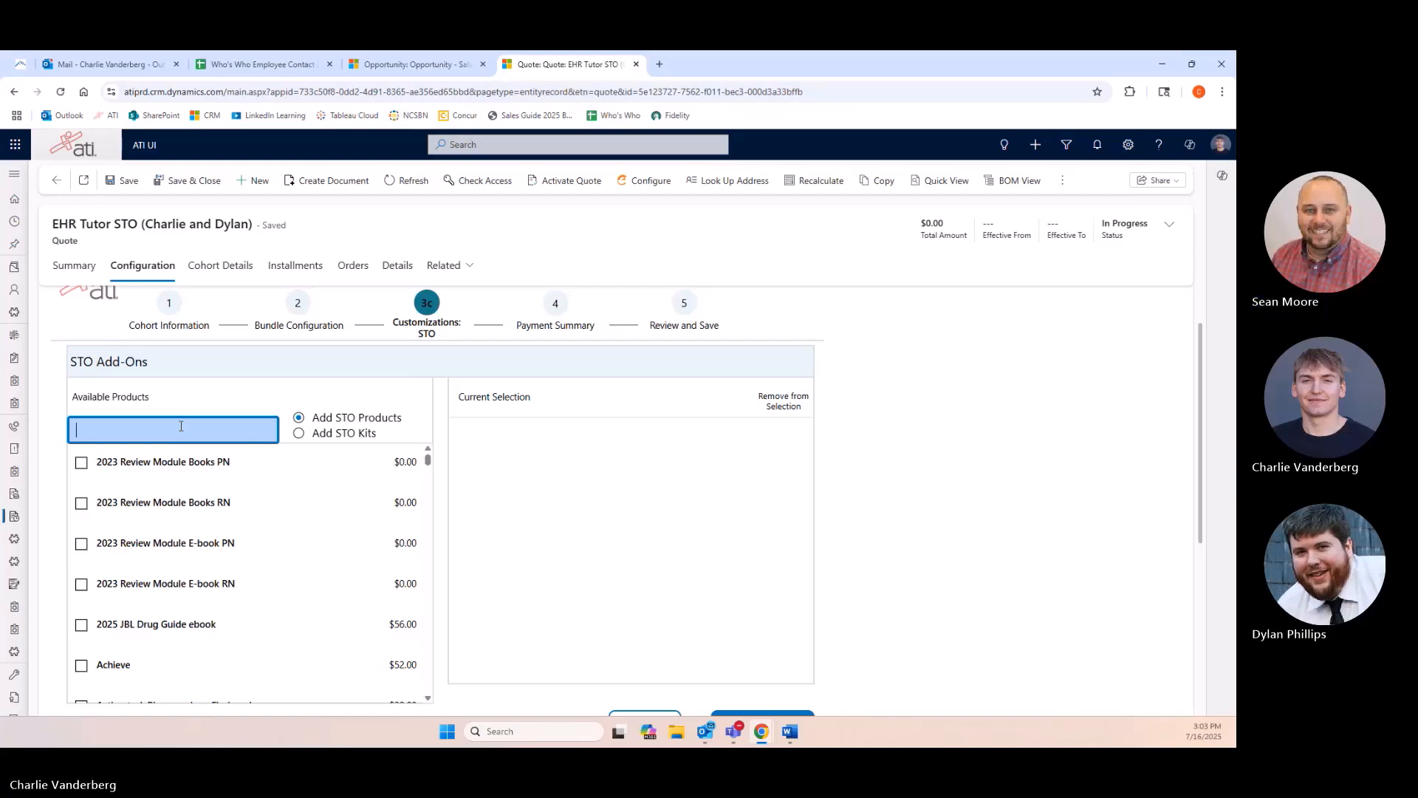
text(EHR)
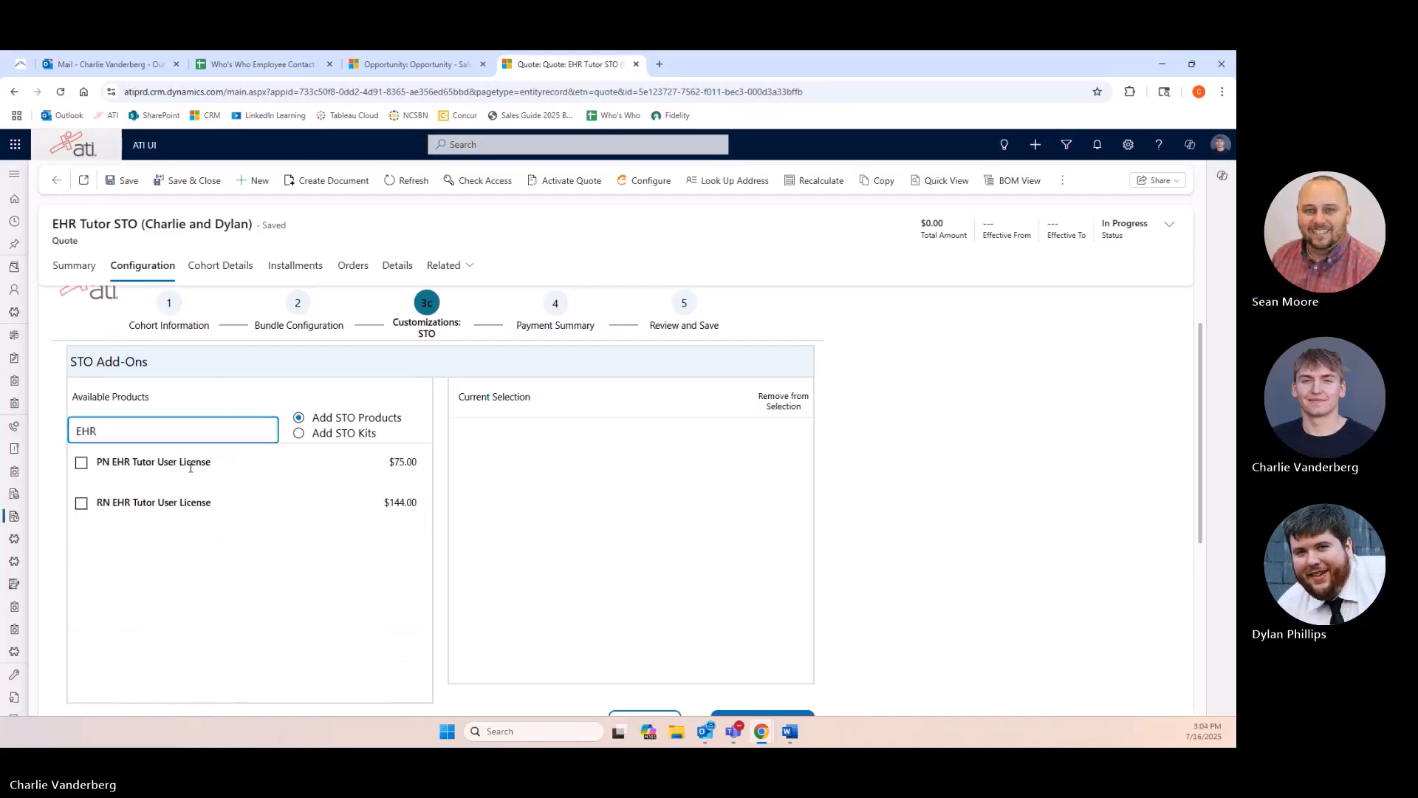
click(82, 464)
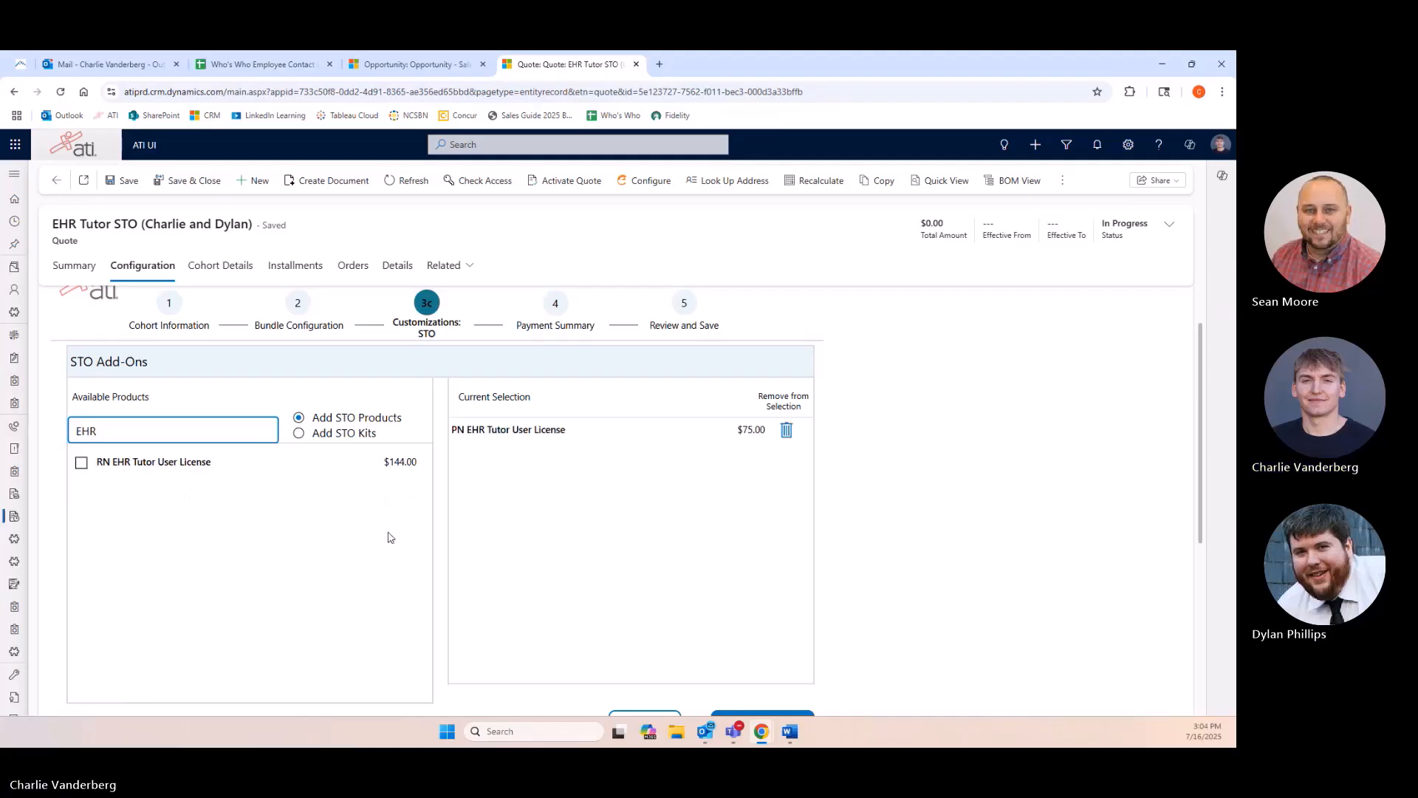
Continue through the payment summary without adjustments to the review and save page.
scroll(561, 517, down, 2)
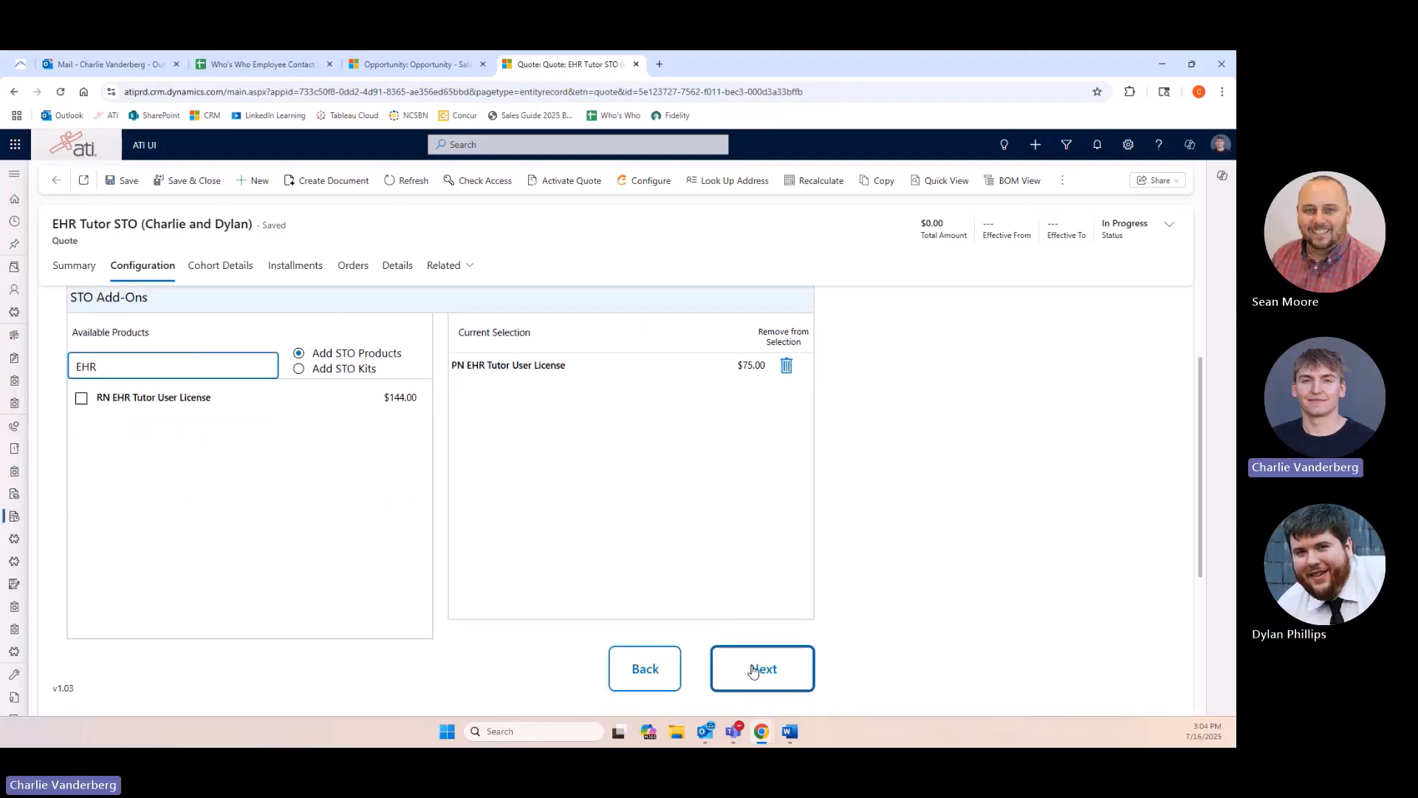
click(753, 671)
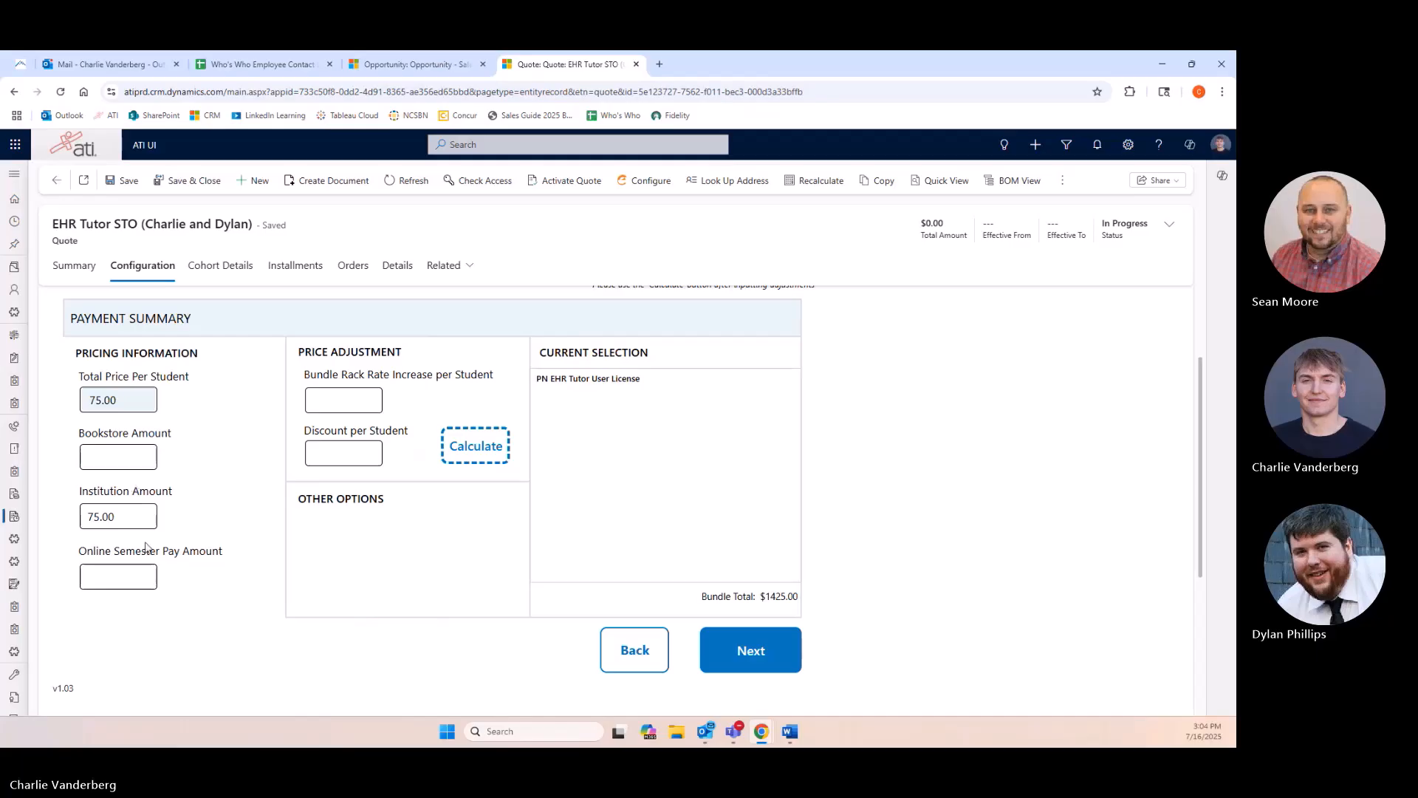
click(329, 398)
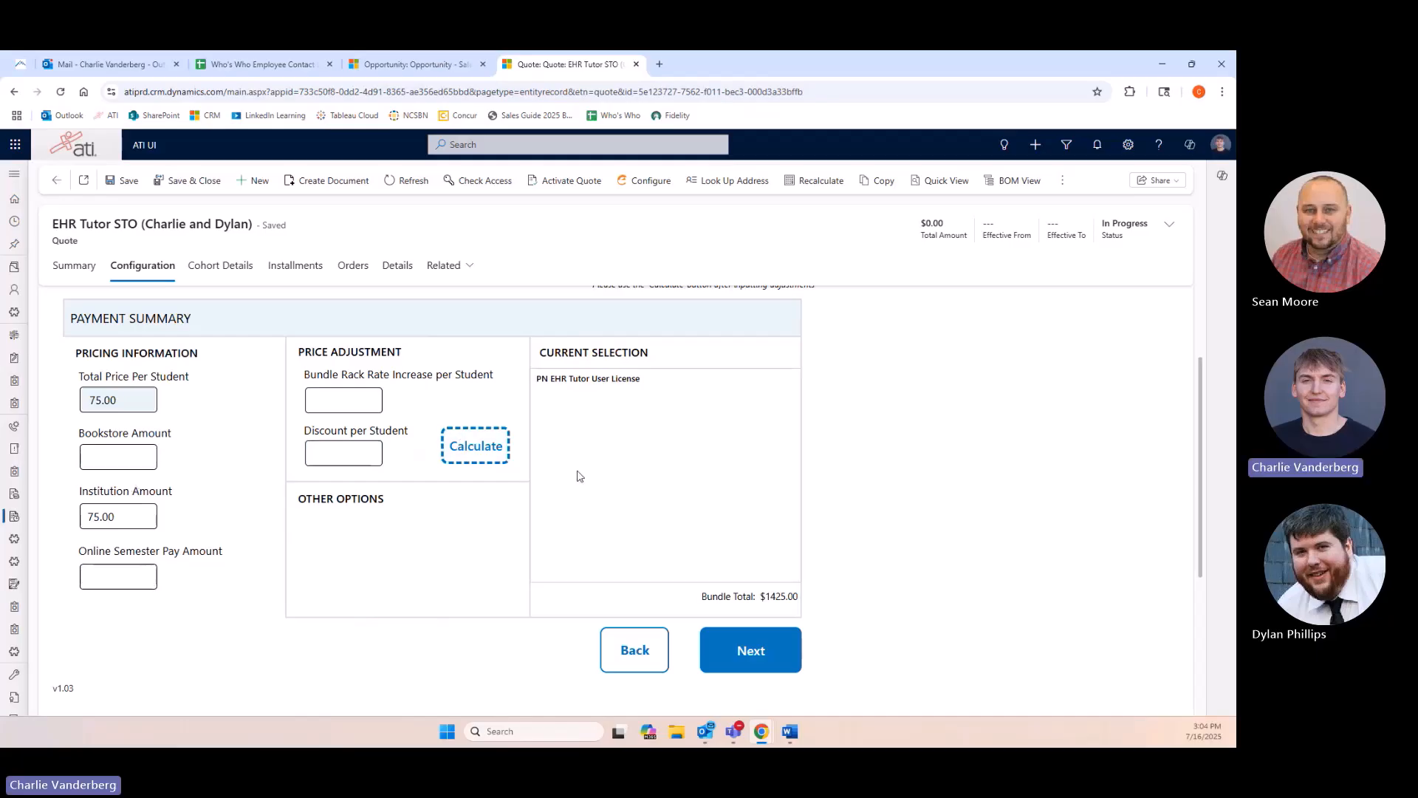
click(727, 650)
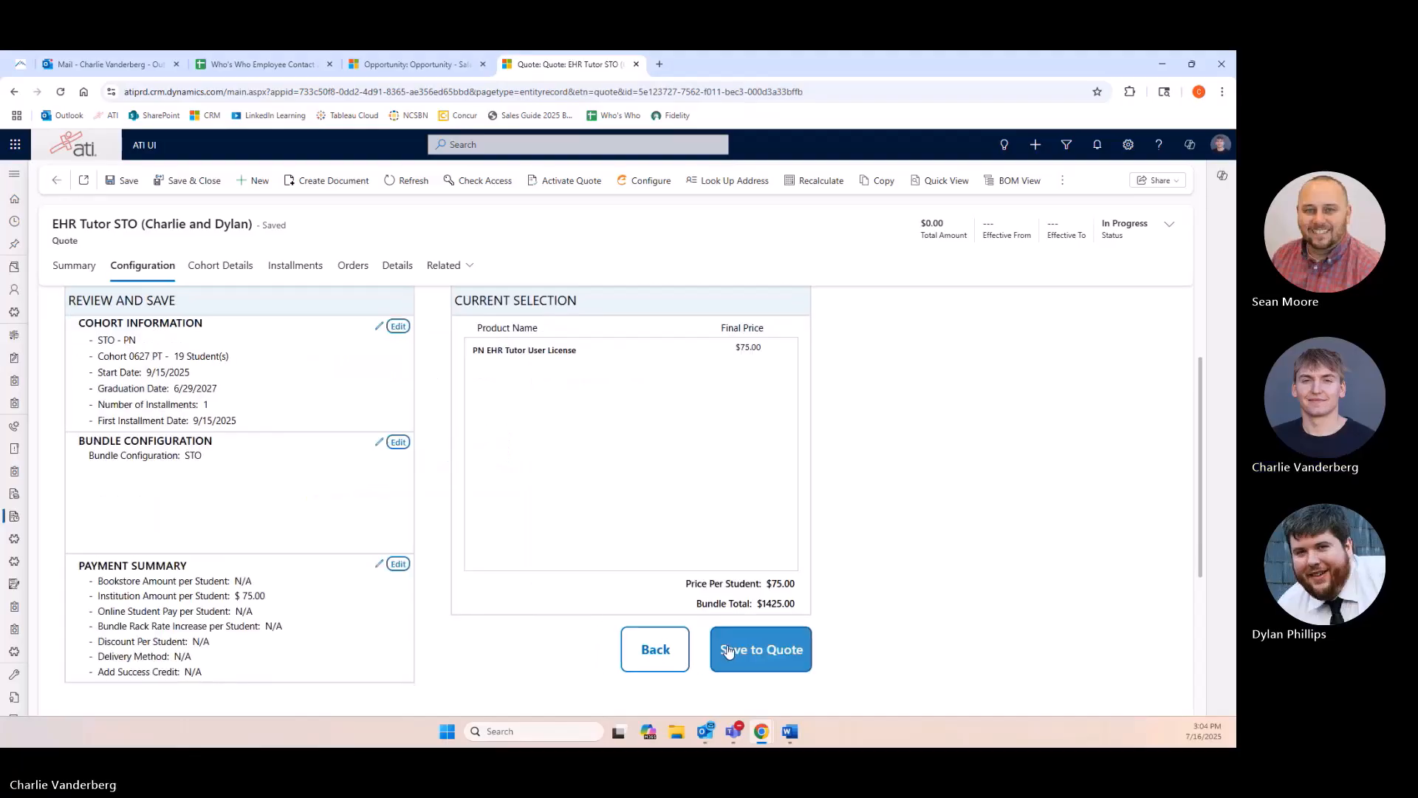